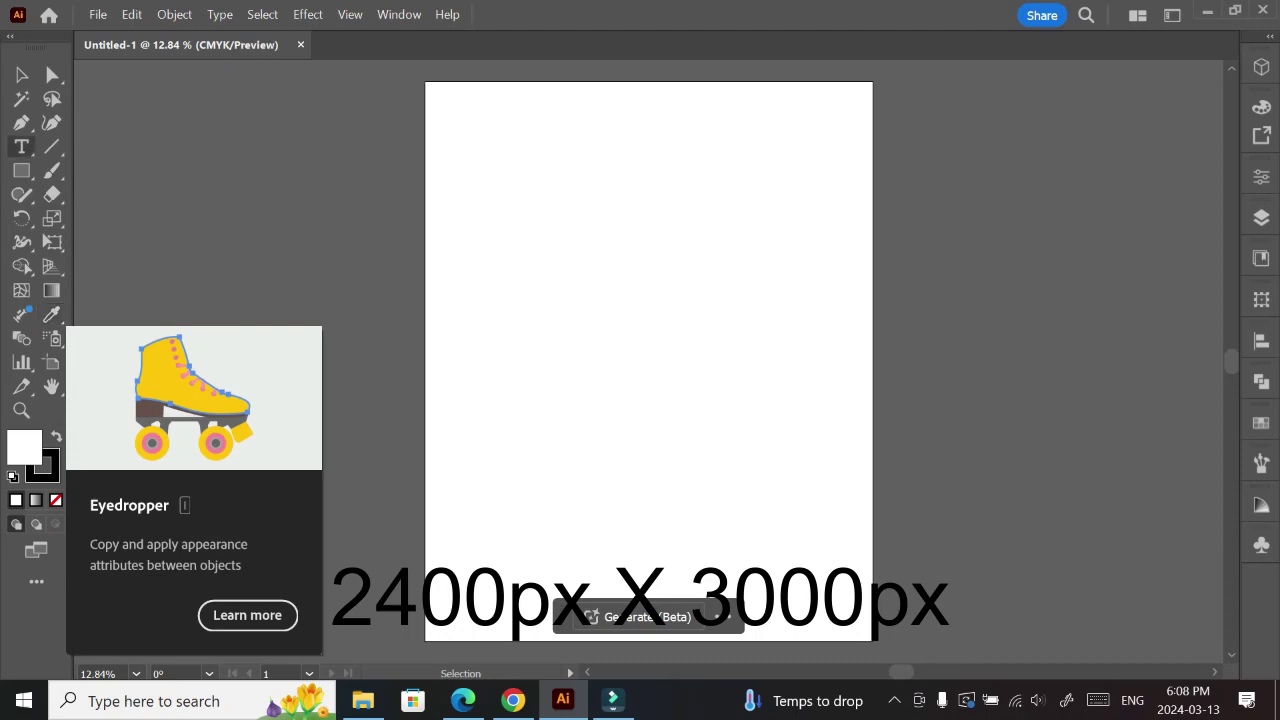
- Create a Rockwell 72 pt text block reading ADMIRE THEIR BEAUTY WITHOUT QUESTIONING YOURS, one word per line
{"action": "left_click", "coordinate": [531, 258]}
{"action": "left_click", "coordinate": [637, 311]}
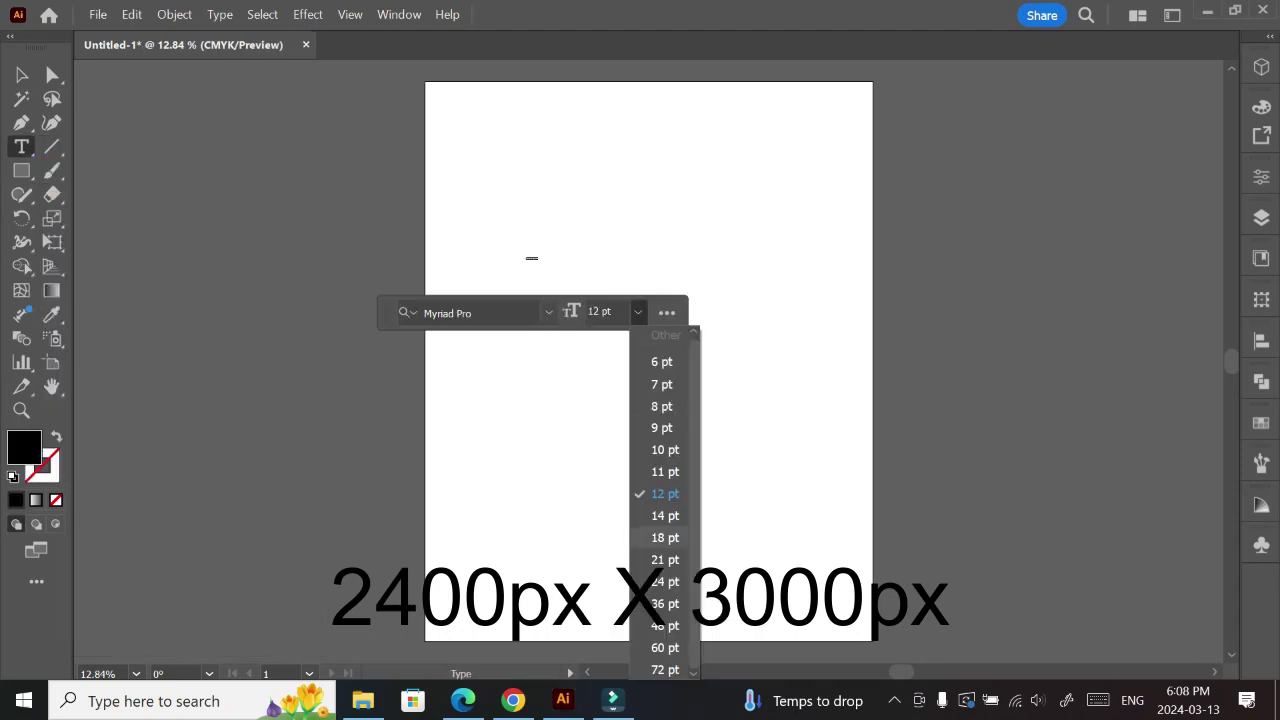
{"action": "left_click", "coordinate": [663, 671]}
{"action": "left_click", "coordinate": [548, 312]}
{"action": "scroll", "coordinate": [670, 530], "scroll_direction": "down", "scroll_amount": 10}
{"action": "scroll", "coordinate": [670, 540], "scroll_direction": "down", "scroll_amount": 1}
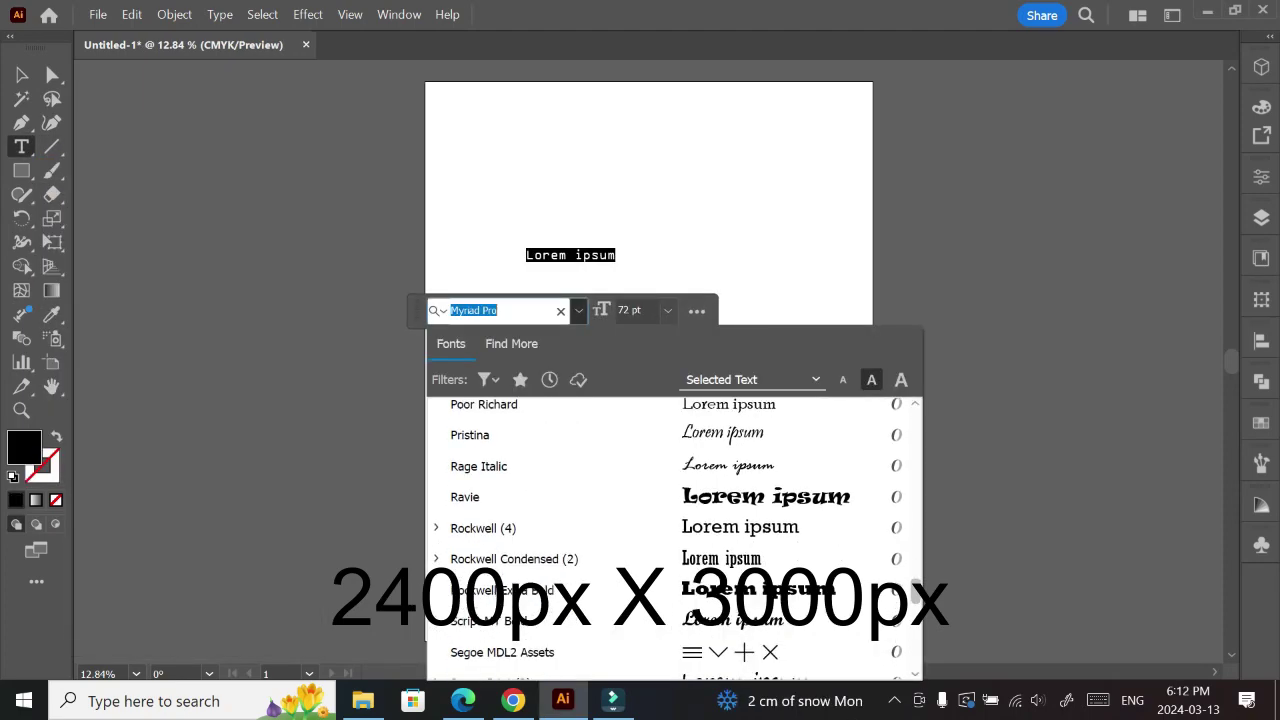
{"action": "scroll", "coordinate": [670, 540], "scroll_direction": "down", "scroll_amount": 2}
{"action": "scroll", "coordinate": [670, 540], "scroll_direction": "up", "scroll_amount": 3}
{"action": "left_click", "coordinate": [670, 565]}
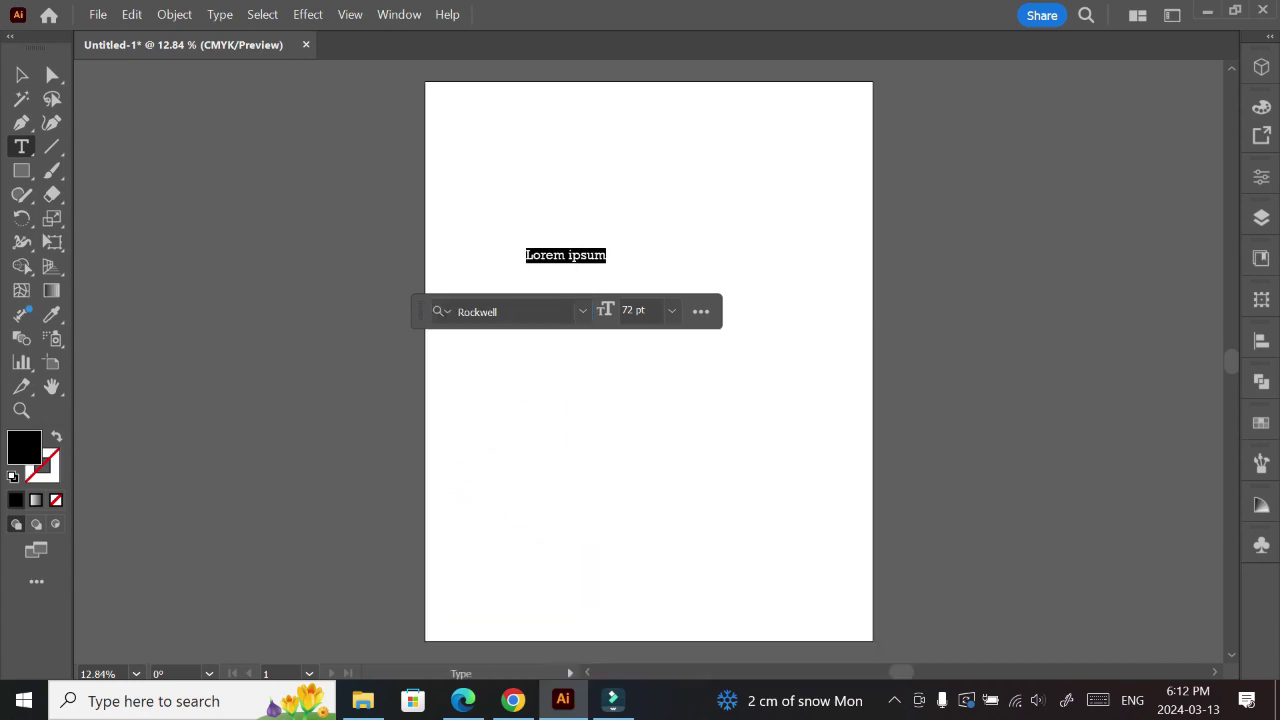
{"action": "type", "text": "ADMIRE"}
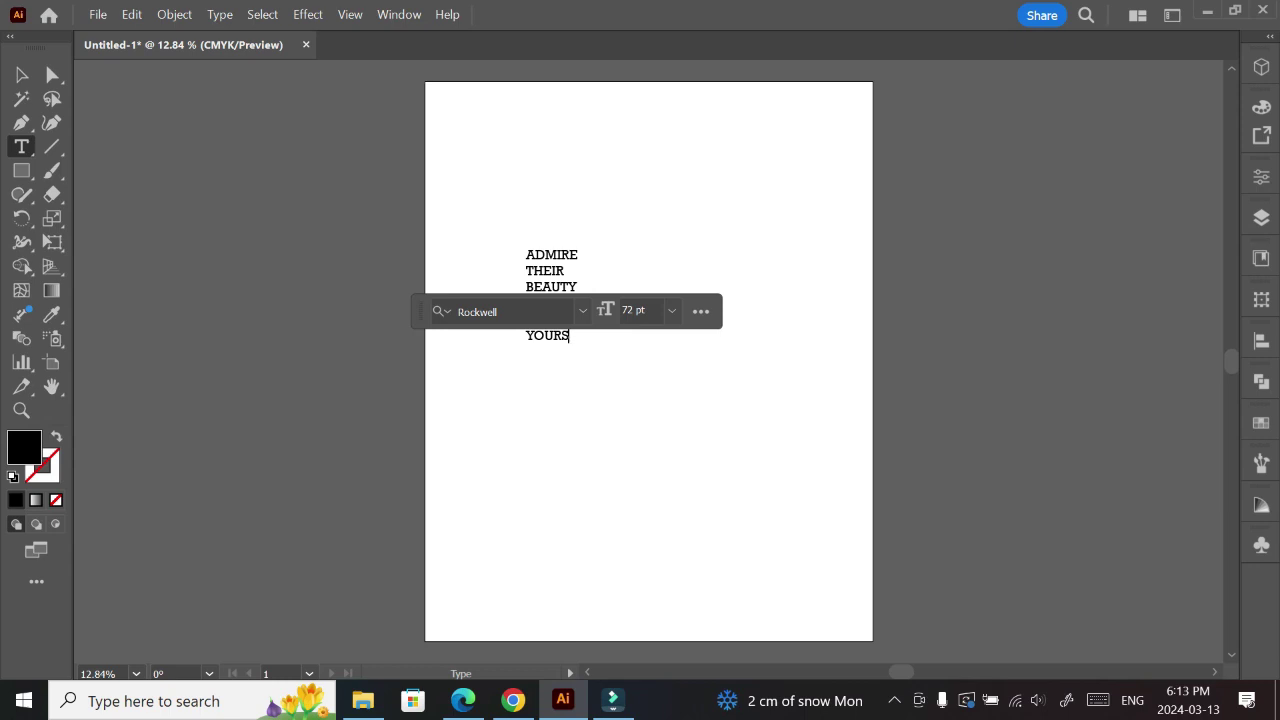
{"action": "key", "text": "Escape"}
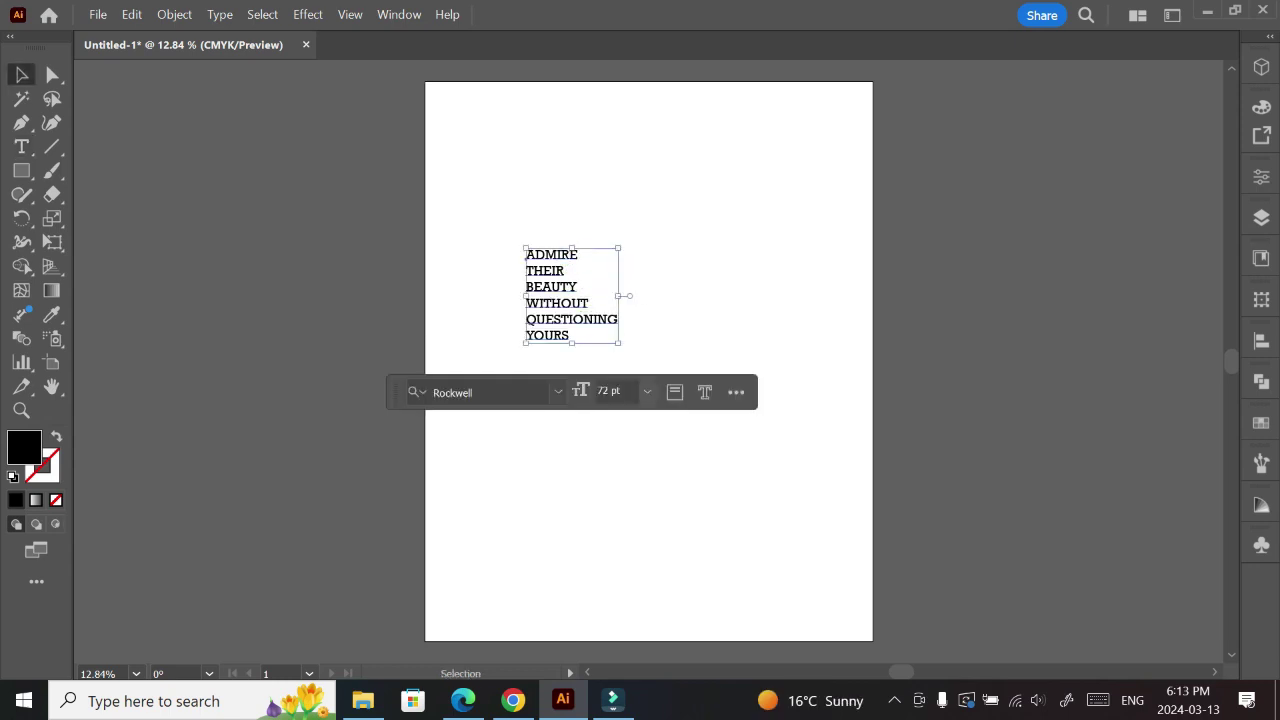
- Enlarge the quote's font size to 250 pt
{"action": "left_click", "coordinate": [610, 391]}
{"action": "key", "text": "BackSpace"}
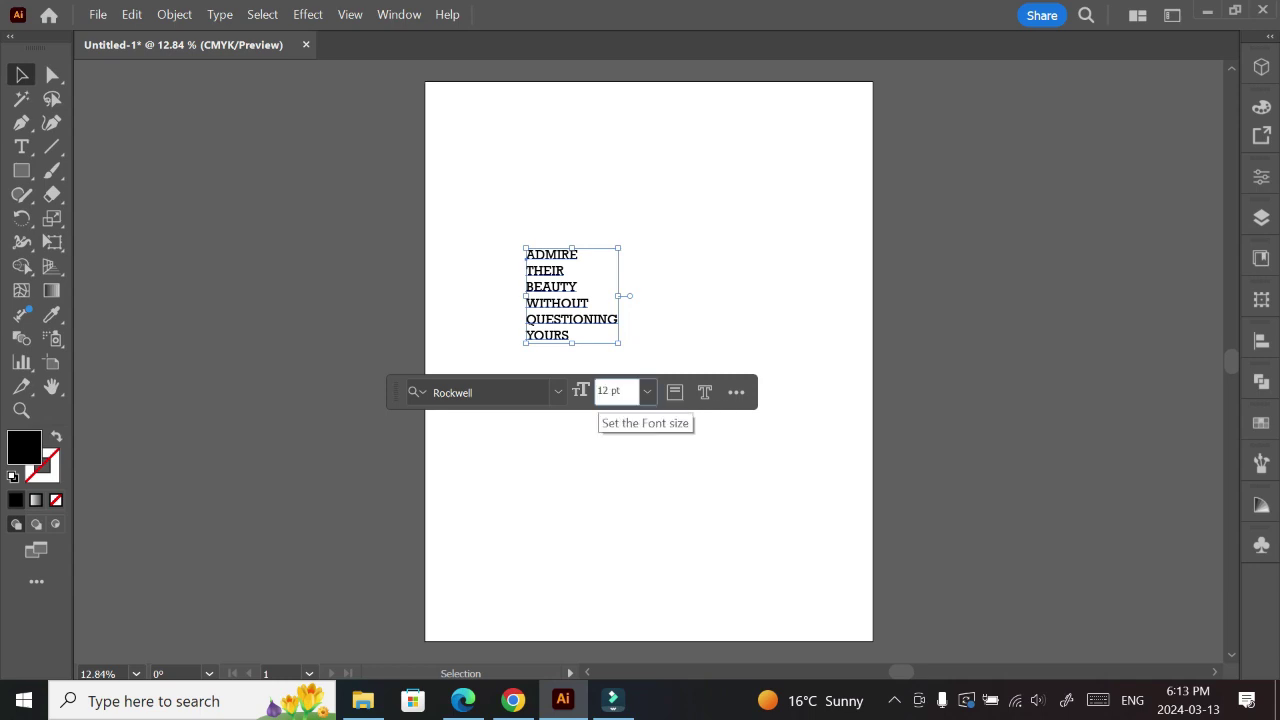
{"action": "key", "text": "BackSpace"}
{"action": "type", "text": "50"}
{"action": "key", "text": "Return"}
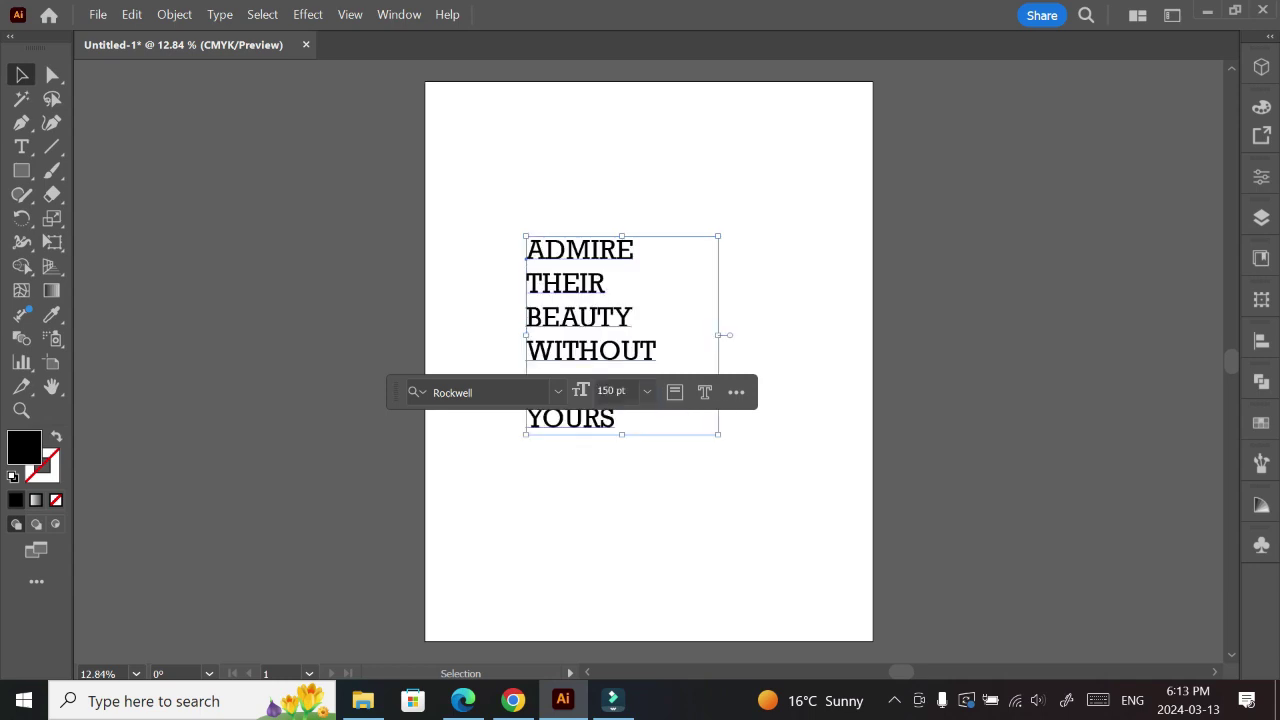
{"action": "left_click", "coordinate": [610, 391]}
{"action": "key", "text": "BackSpace"}
{"action": "key", "text": "BackSpace"}
{"action": "key", "text": "BackSpace"}
{"action": "key", "text": "Return"}
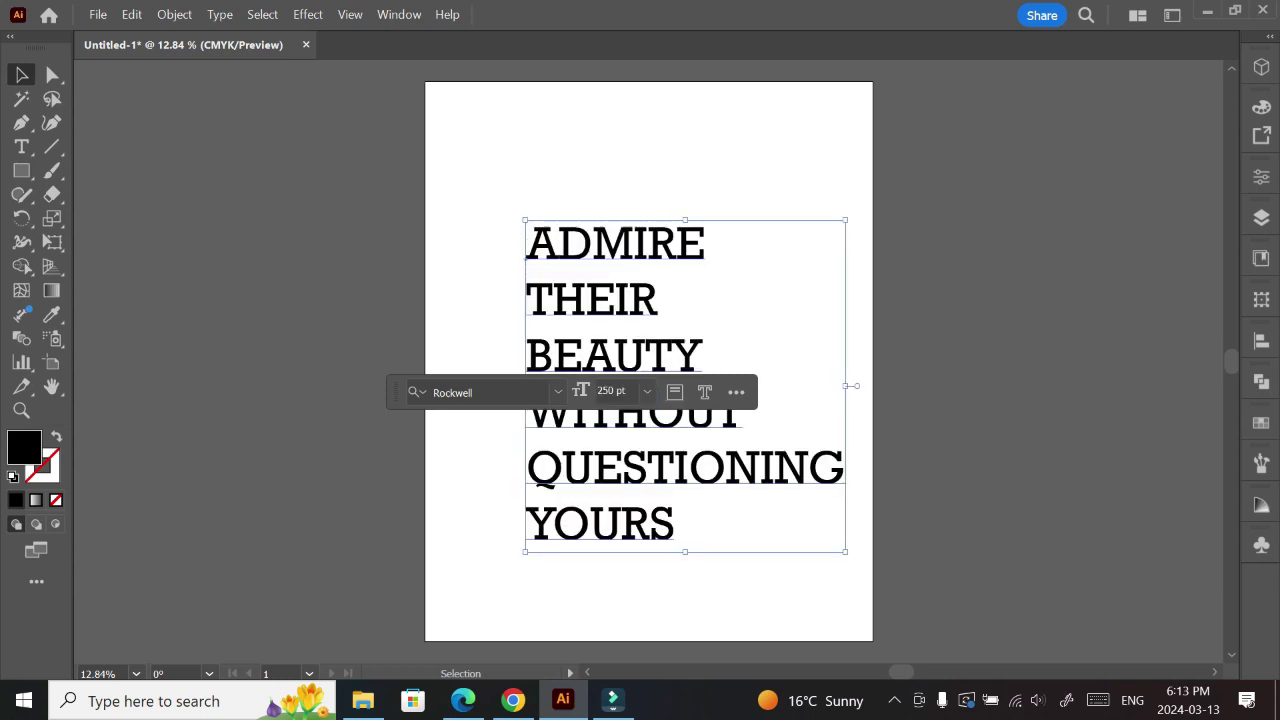
- Right-align the quote's lines using the Paragraph settings in Properties
{"action": "left_click", "coordinate": [736, 391]}
{"action": "left_click", "coordinate": [736, 391]}
{"action": "left_click", "coordinate": [1261, 175]}
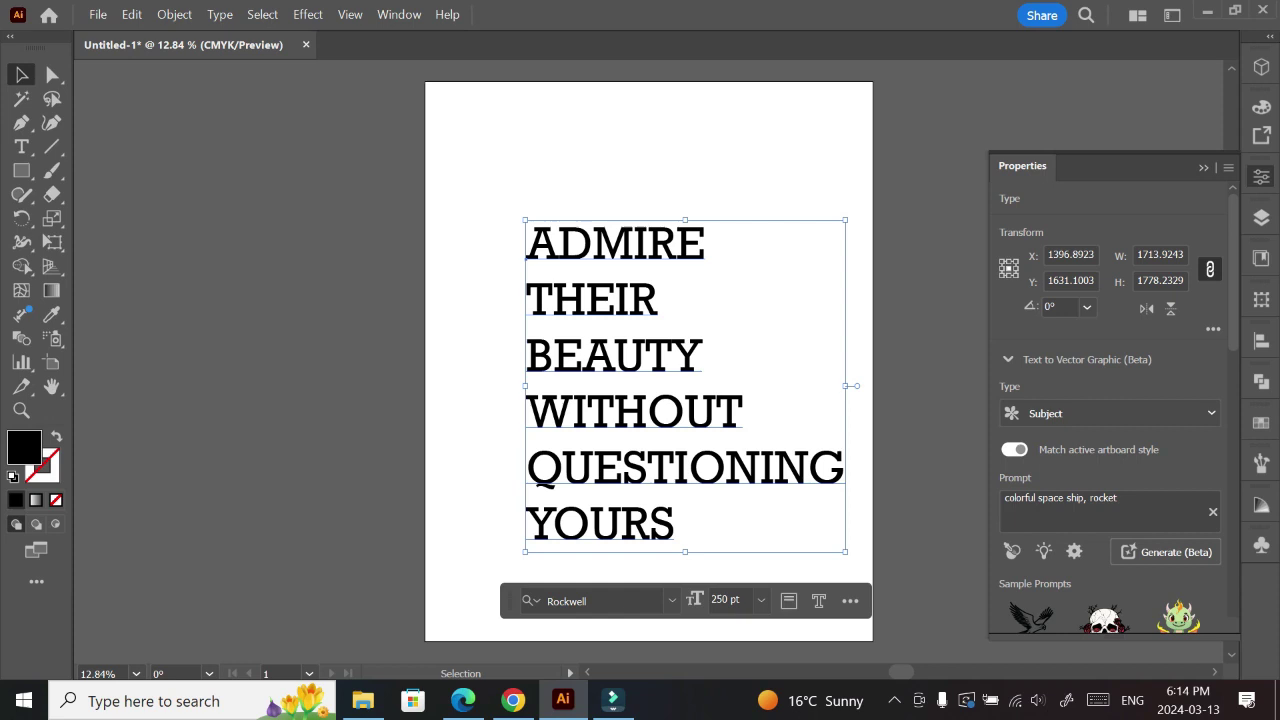
{"action": "scroll", "coordinate": [1100, 450], "scroll_direction": "down", "scroll_amount": 3}
{"action": "scroll", "coordinate": [1100, 450], "scroll_direction": "down", "scroll_amount": 3}
{"action": "scroll", "coordinate": [1100, 450], "scroll_direction": "down", "scroll_amount": 3}
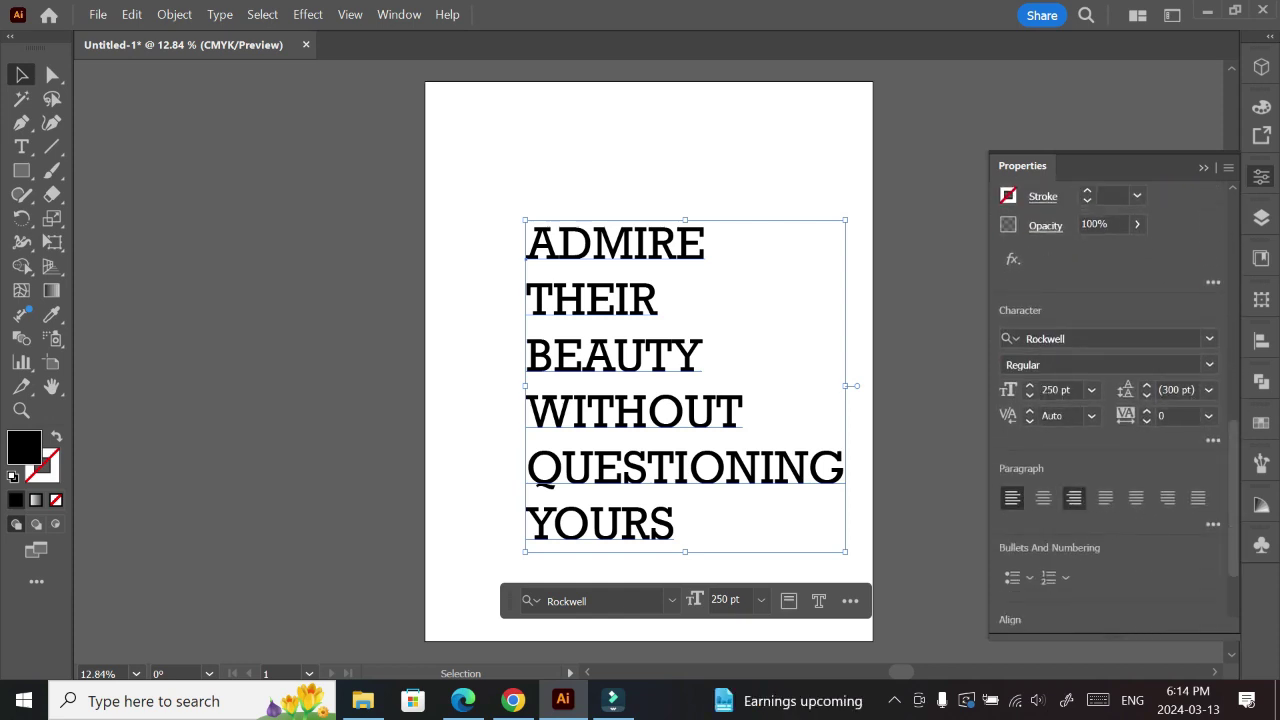
{"action": "left_click", "coordinate": [1073, 497]}
{"action": "left_click", "coordinate": [1105, 497]}
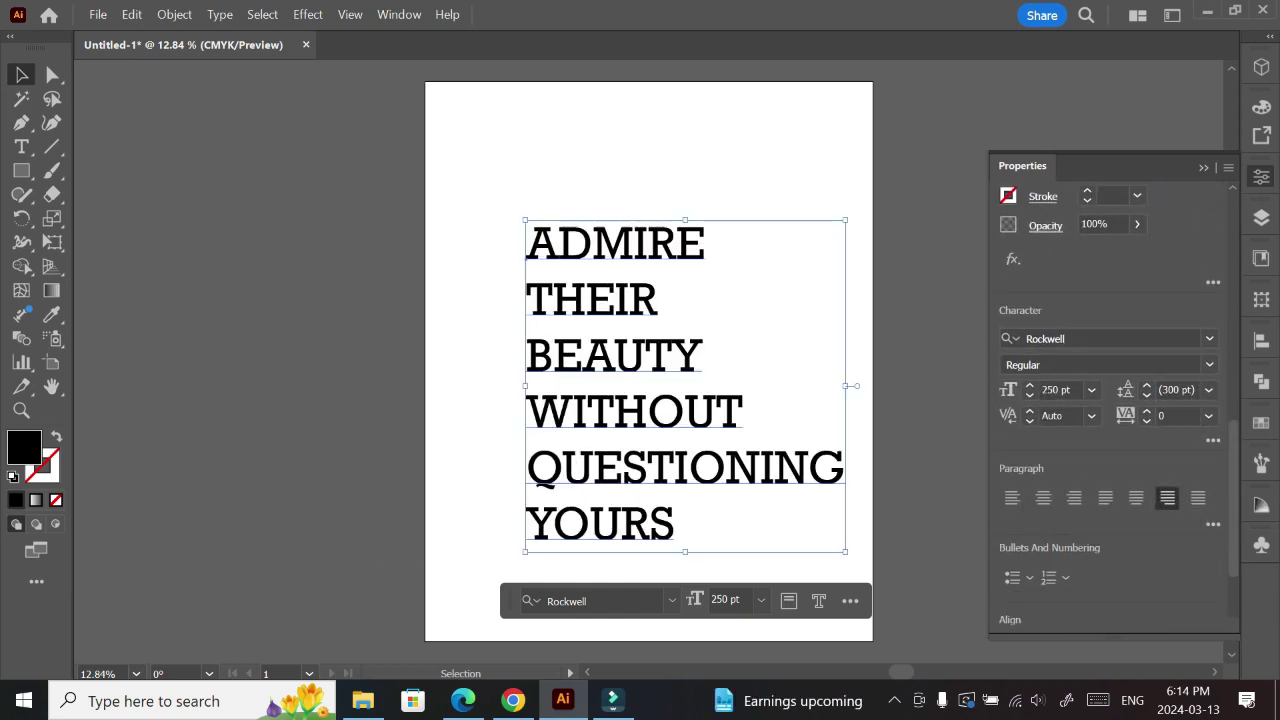
{"action": "left_click", "coordinate": [1073, 497]}
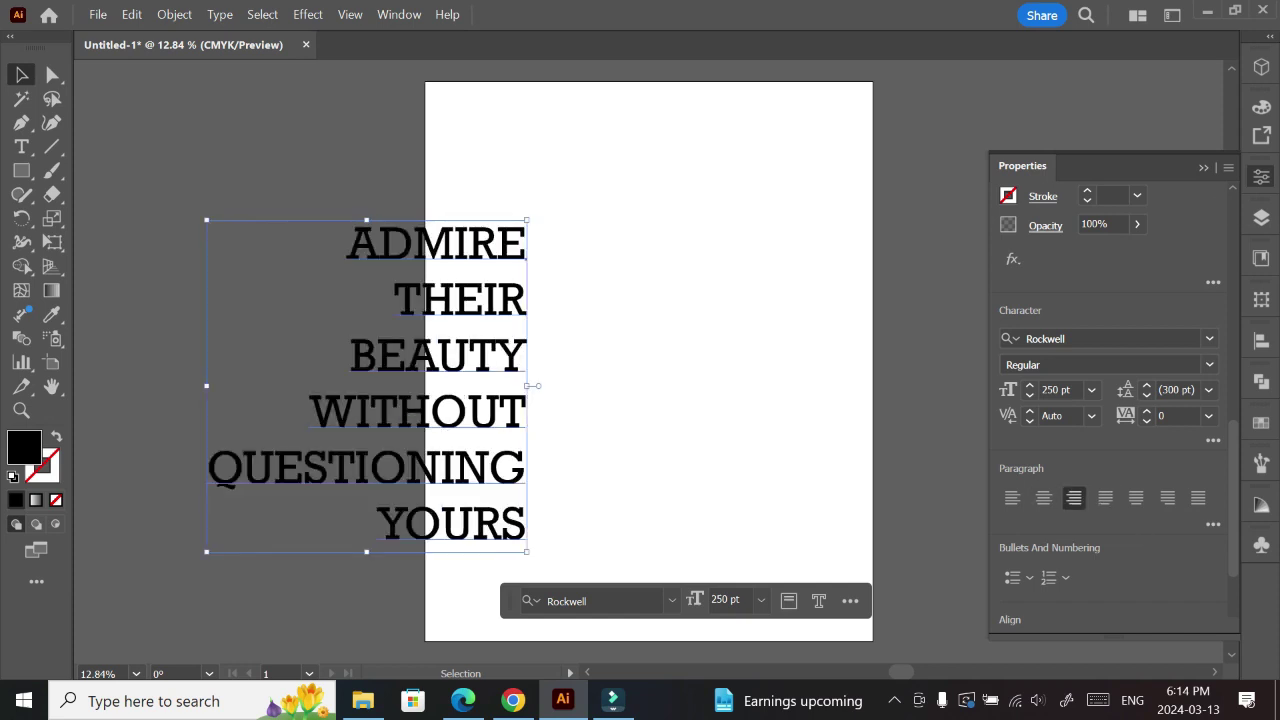
{"action": "left_click", "coordinate": [1261, 176]}
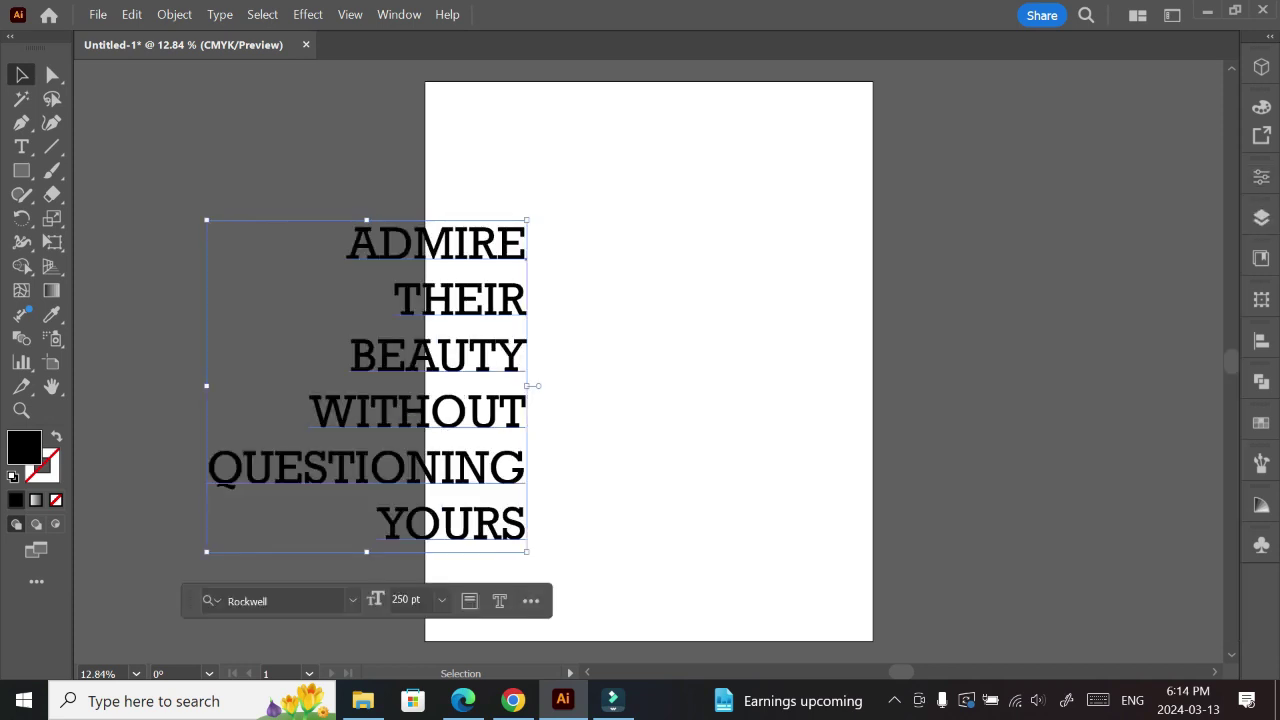
- Move the quote onto the page's right side and change its font to Kristen ITC
{"action": "left_click_drag", "start_coordinate": [508, 245], "coordinate": [799, 185]}
{"action": "double_click", "coordinate": [706, 183]}
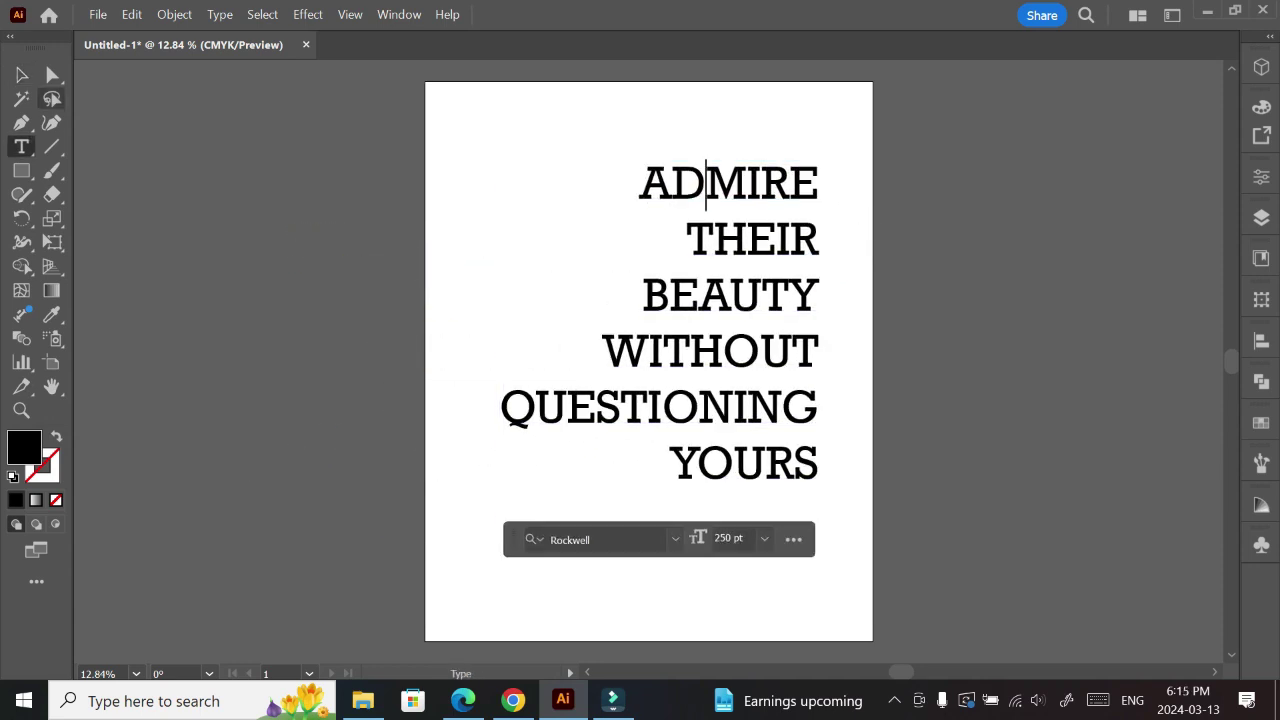
{"action": "key", "text": "Escape"}
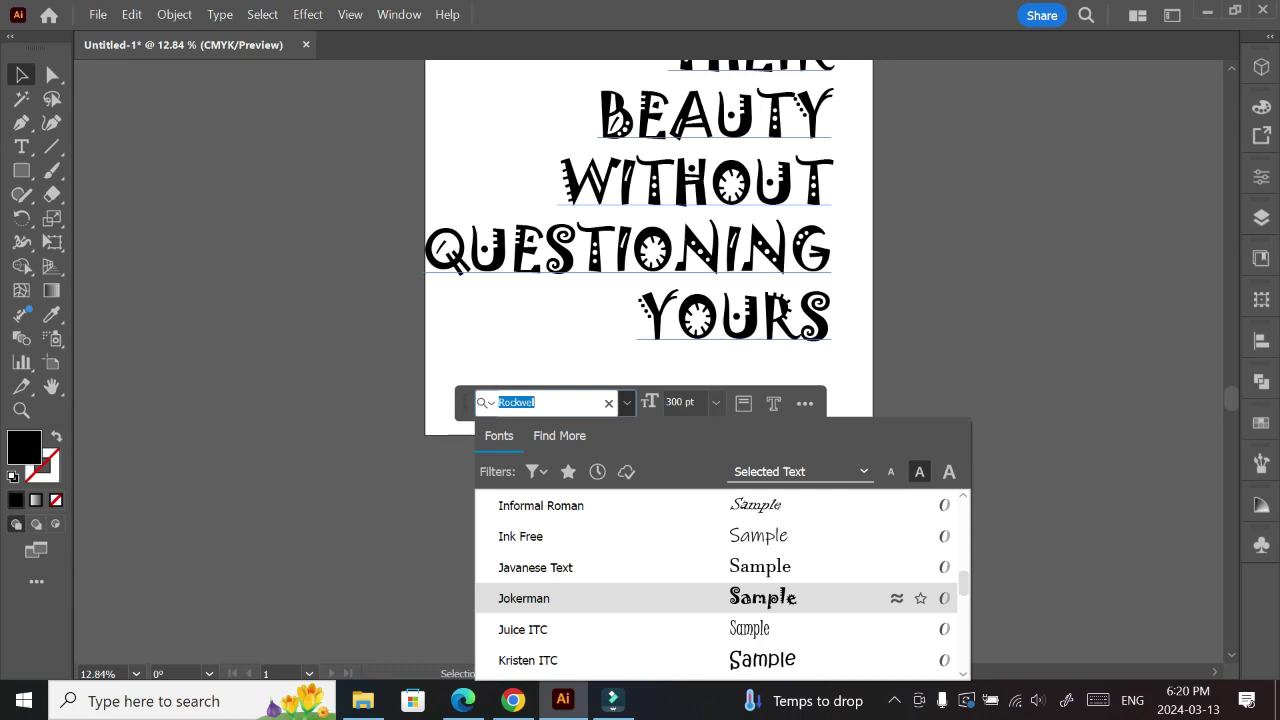
{"action": "key", "text": "Down"}
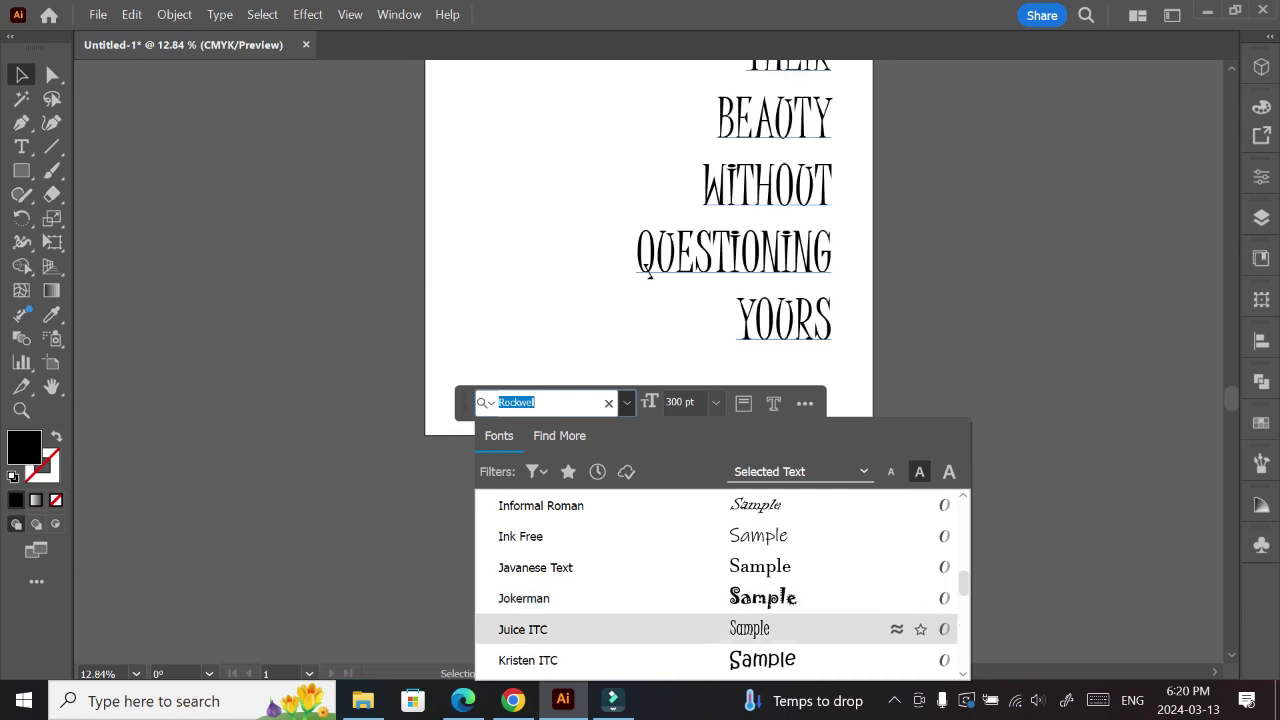
{"action": "key", "text": "Down"}
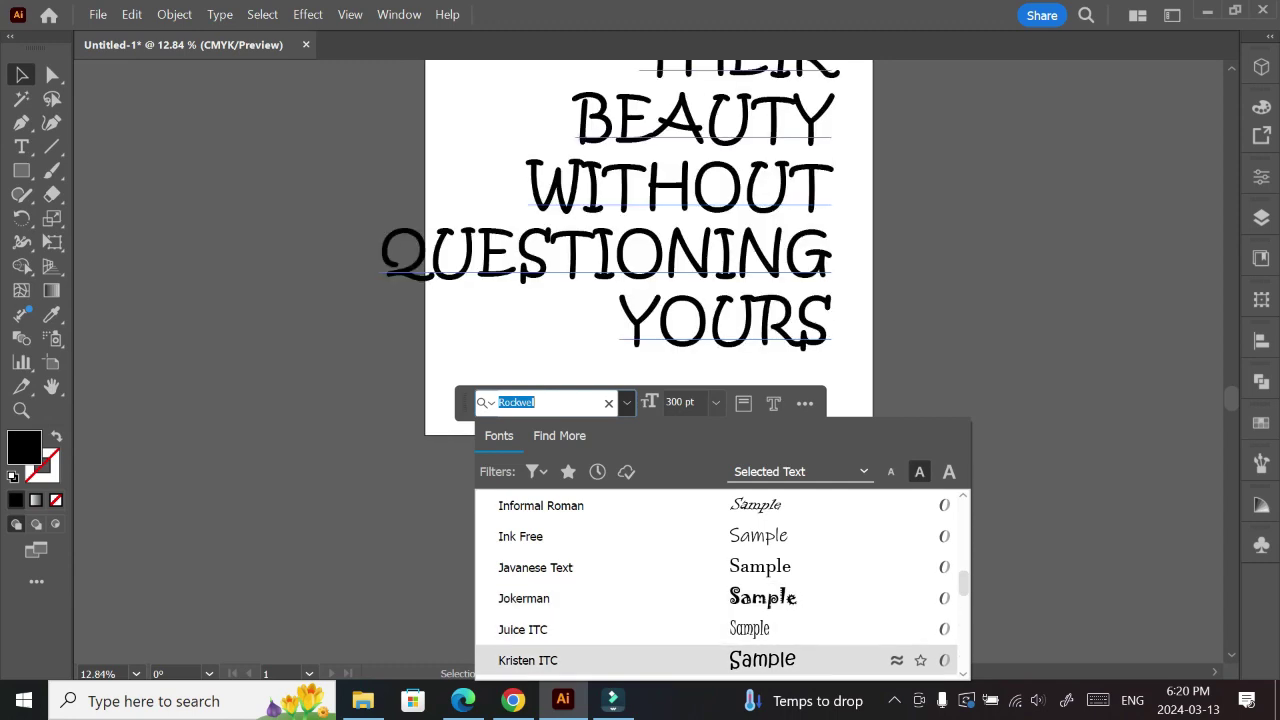
{"action": "key", "text": "Return"}
{"action": "scroll", "coordinate": [640, 360], "scroll_direction": "up", "scroll_amount": 4}
{"action": "scroll", "coordinate": [640, 360], "scroll_direction": "down", "scroll_amount": 1}
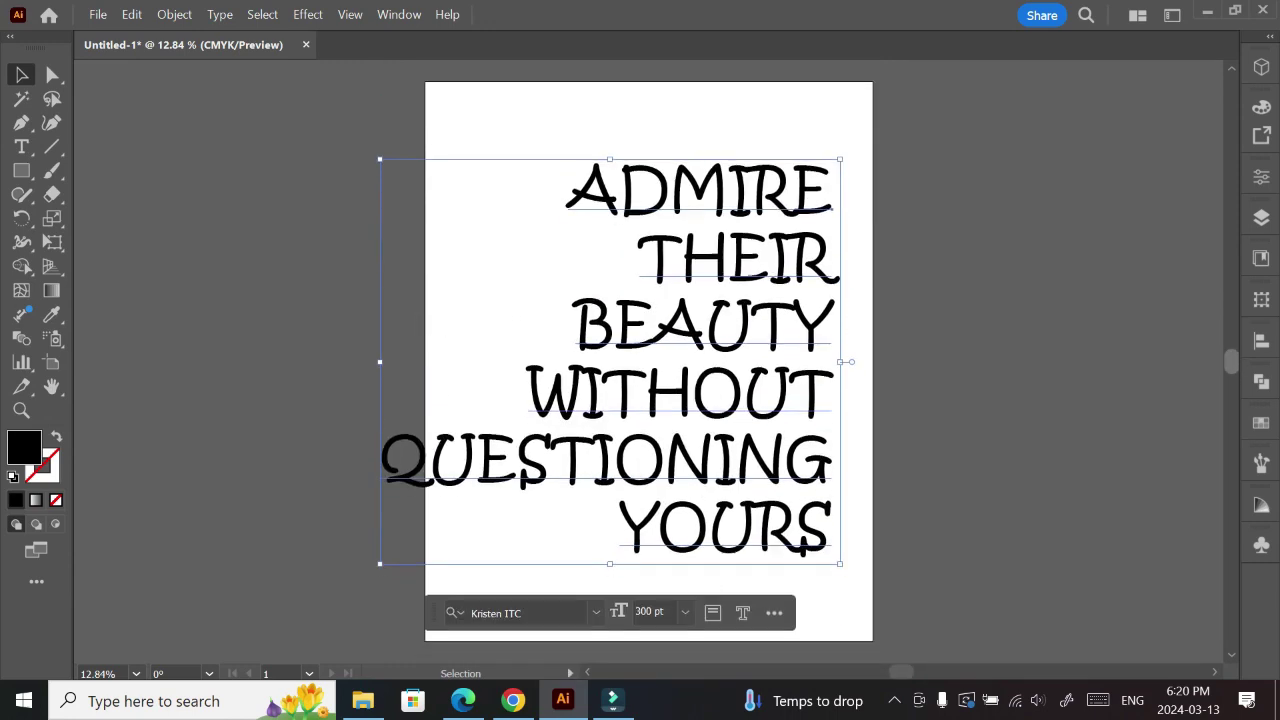
- Set the quote to 250 pt and nudge it slightly lower on the page
{"action": "left_click", "coordinate": [685, 616]}
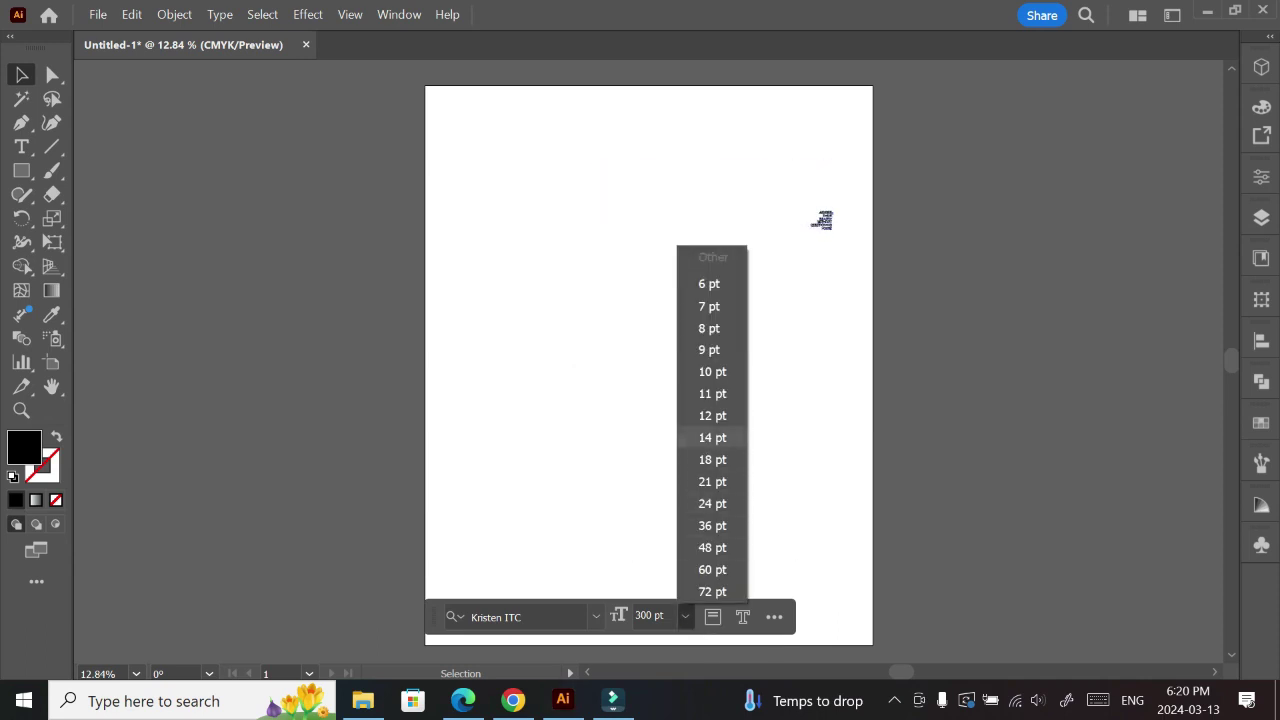
{"action": "left_click", "coordinate": [643, 615]}
{"action": "type", "text": "250"}
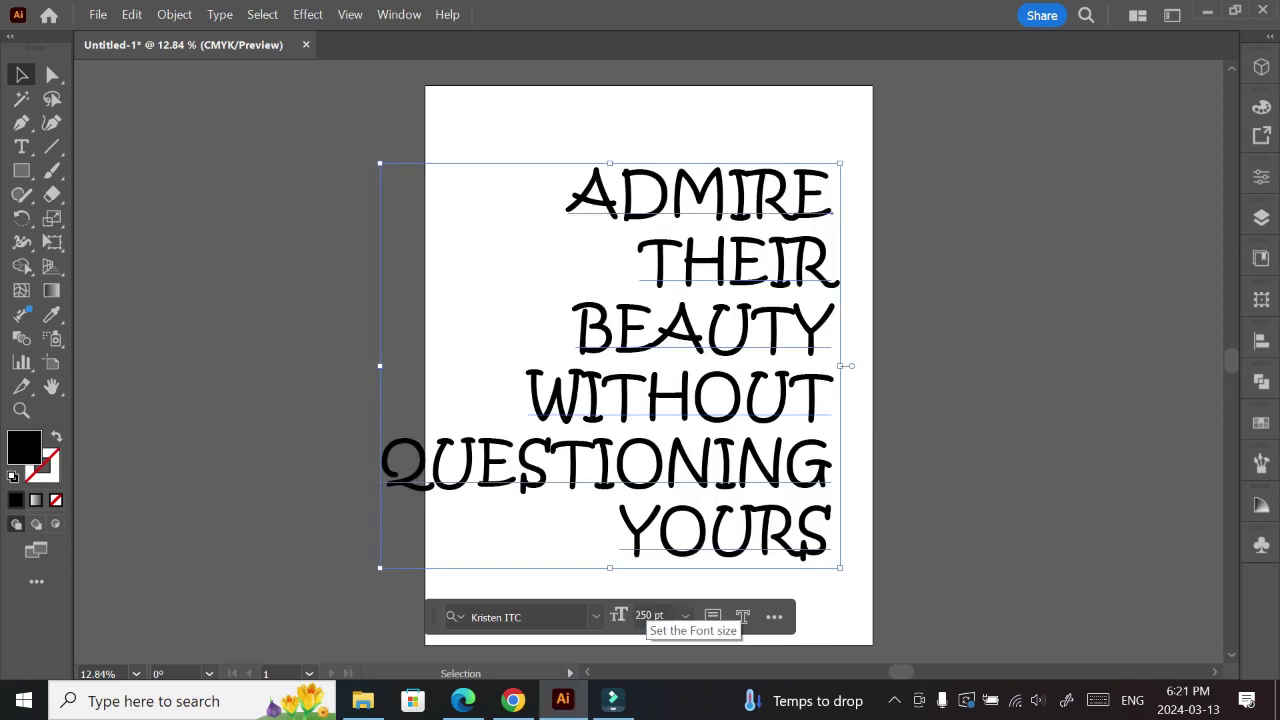
{"action": "key", "text": "Return"}
{"action": "left_click_drag", "start_coordinate": [737, 318], "coordinate": [737, 340]}
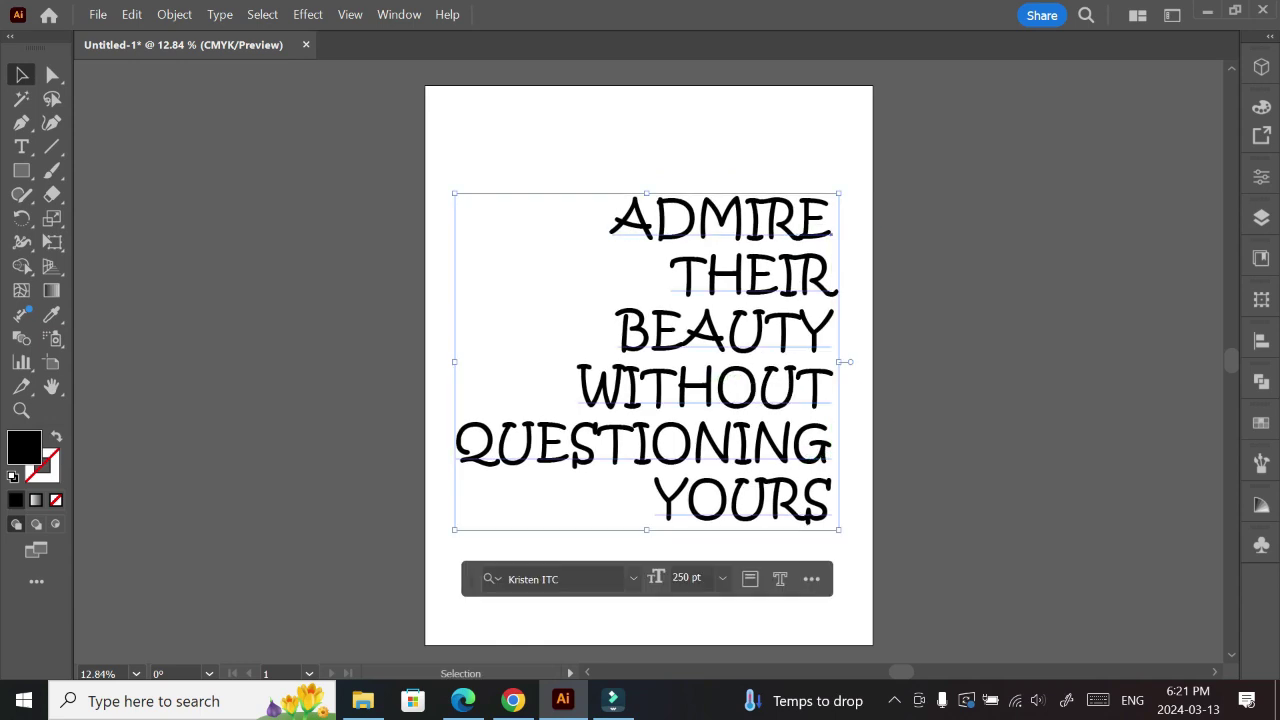
- Centre the quote vertically on the artboard, leaving letter-spacing unchanged
{"action": "left_click", "coordinate": [1261, 380]}
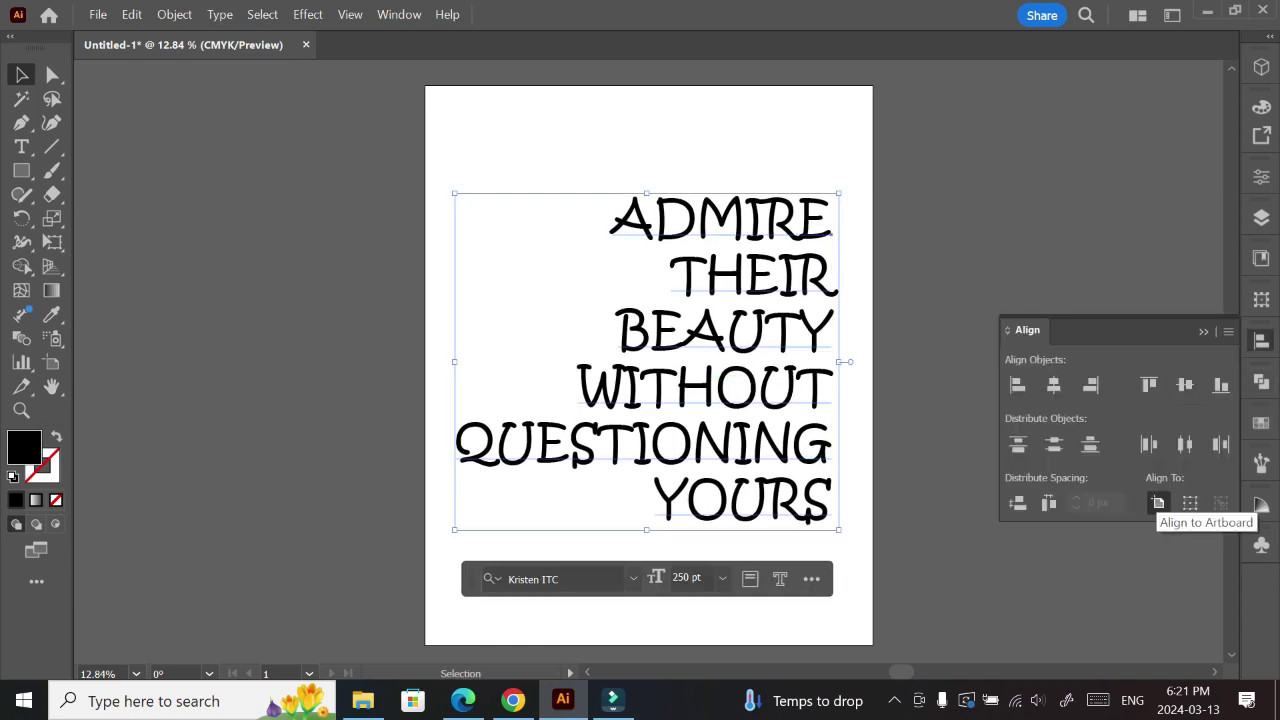
{"action": "left_click", "coordinate": [1054, 385]}
{"action": "left_click", "coordinate": [1185, 385]}
{"action": "left_click", "coordinate": [1261, 340]}
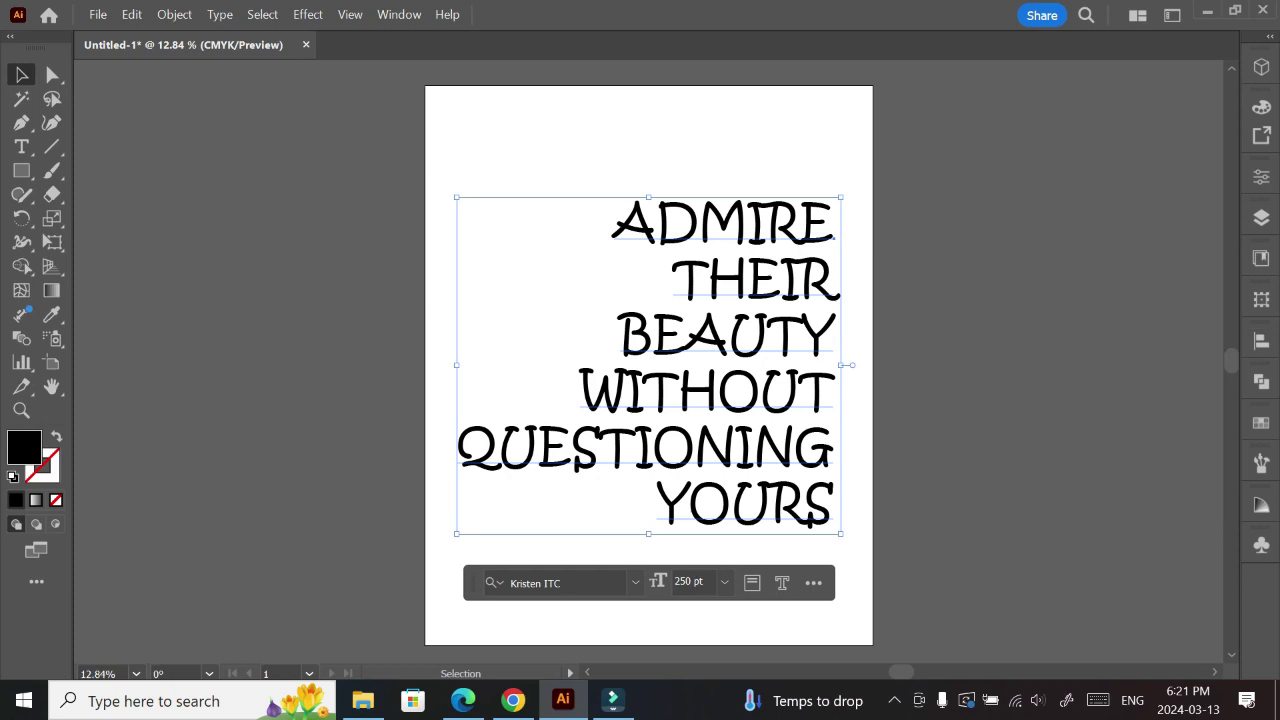
{"action": "left_click", "coordinate": [1261, 176]}
{"action": "scroll", "coordinate": [1110, 400], "scroll_direction": "down", "scroll_amount": 4}
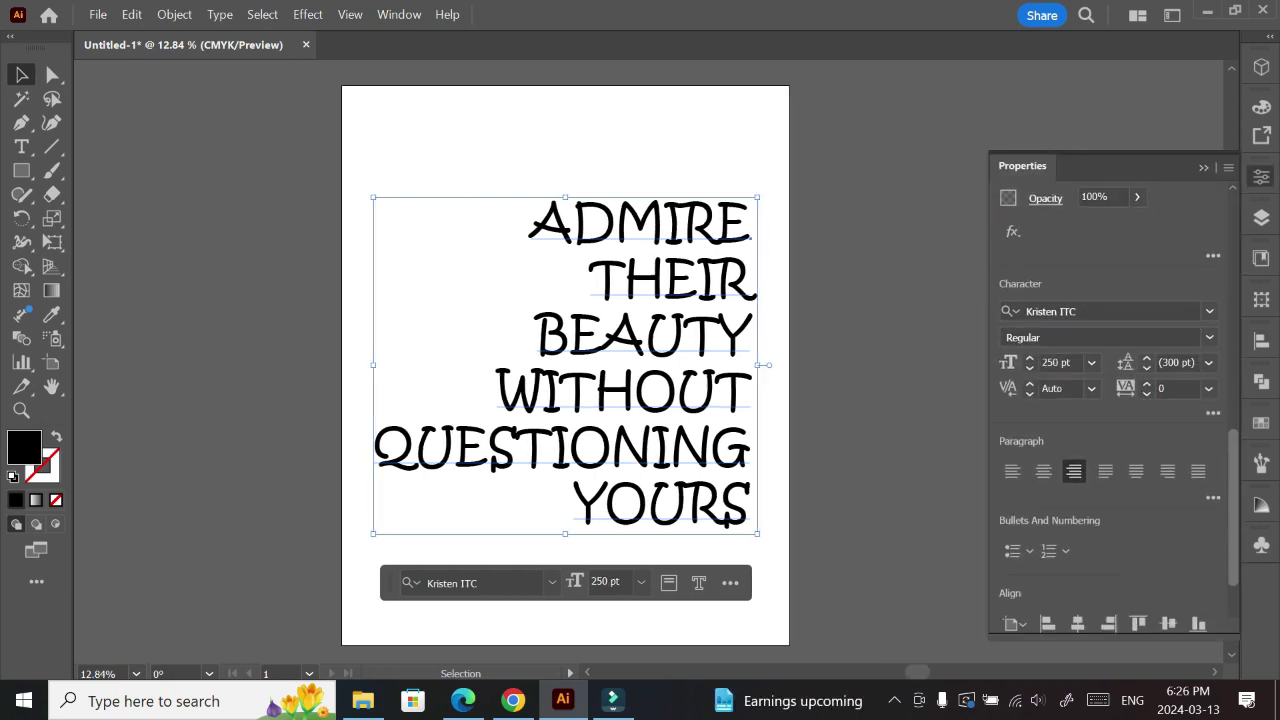
{"action": "left_click", "coordinate": [1208, 388]}
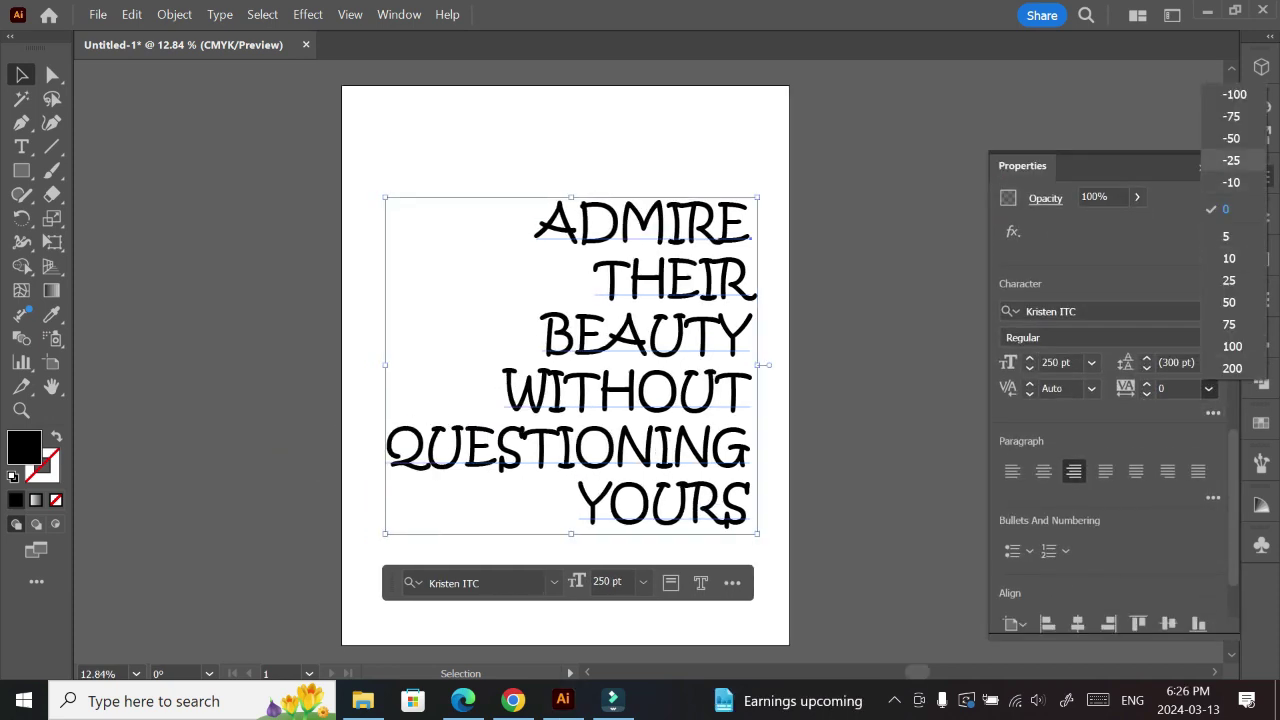
{"action": "key", "text": "Escape"}
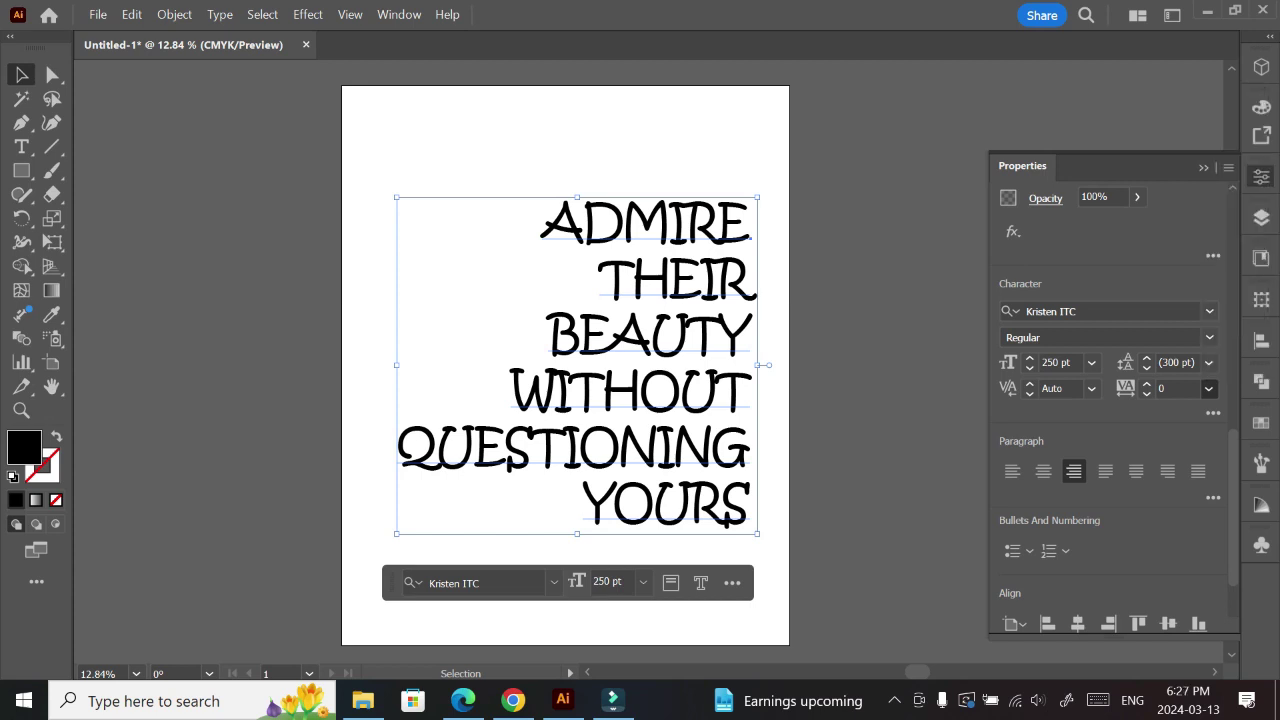
{"action": "key", "text": "Escape"}
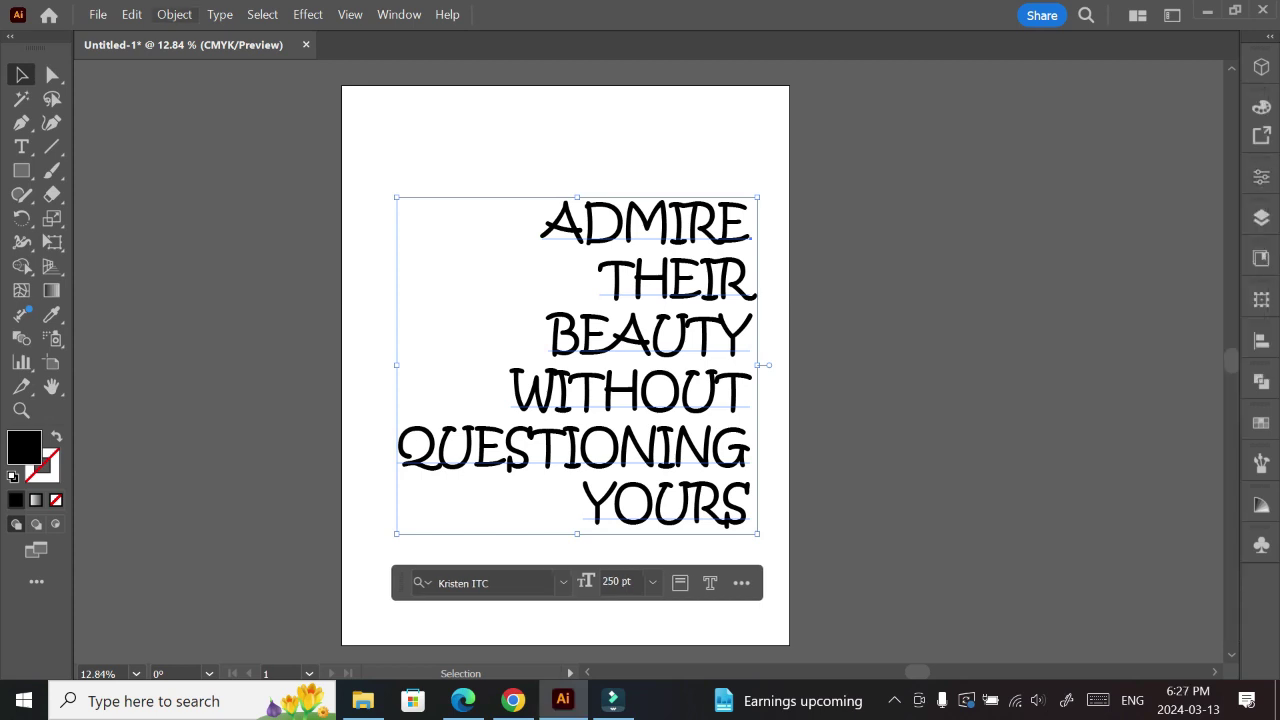
- Convert the quote to outlines and ungroup it into separate letter shapes
{"action": "left_click", "coordinate": [174, 14]}
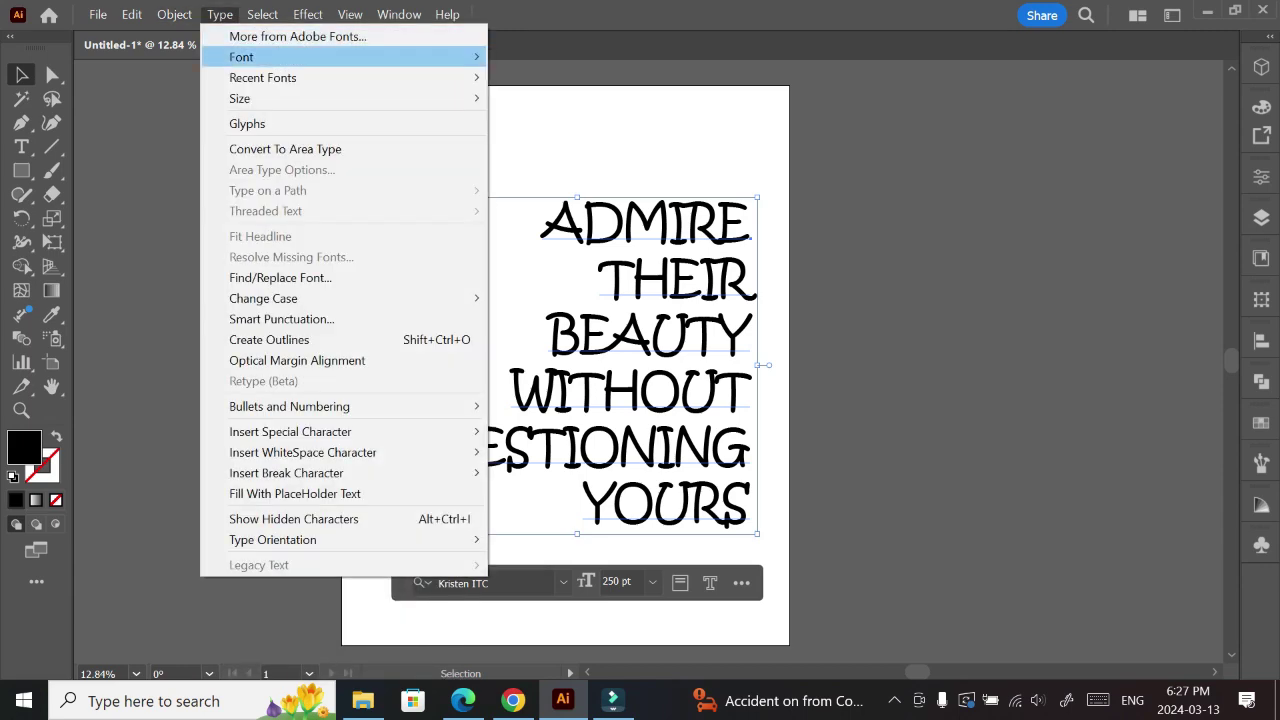
{"action": "left_click", "coordinate": [269, 339]}
{"action": "right_click", "coordinate": [583, 228]}
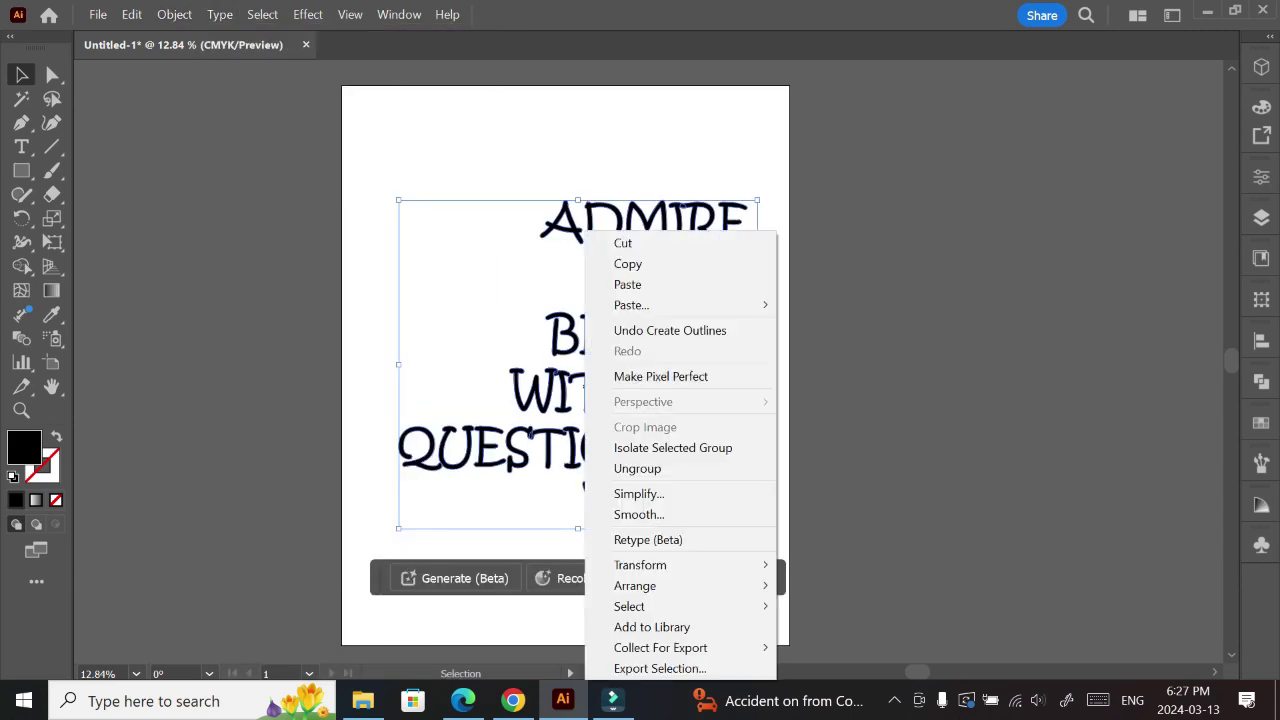
{"action": "left_click", "coordinate": [620, 468]}
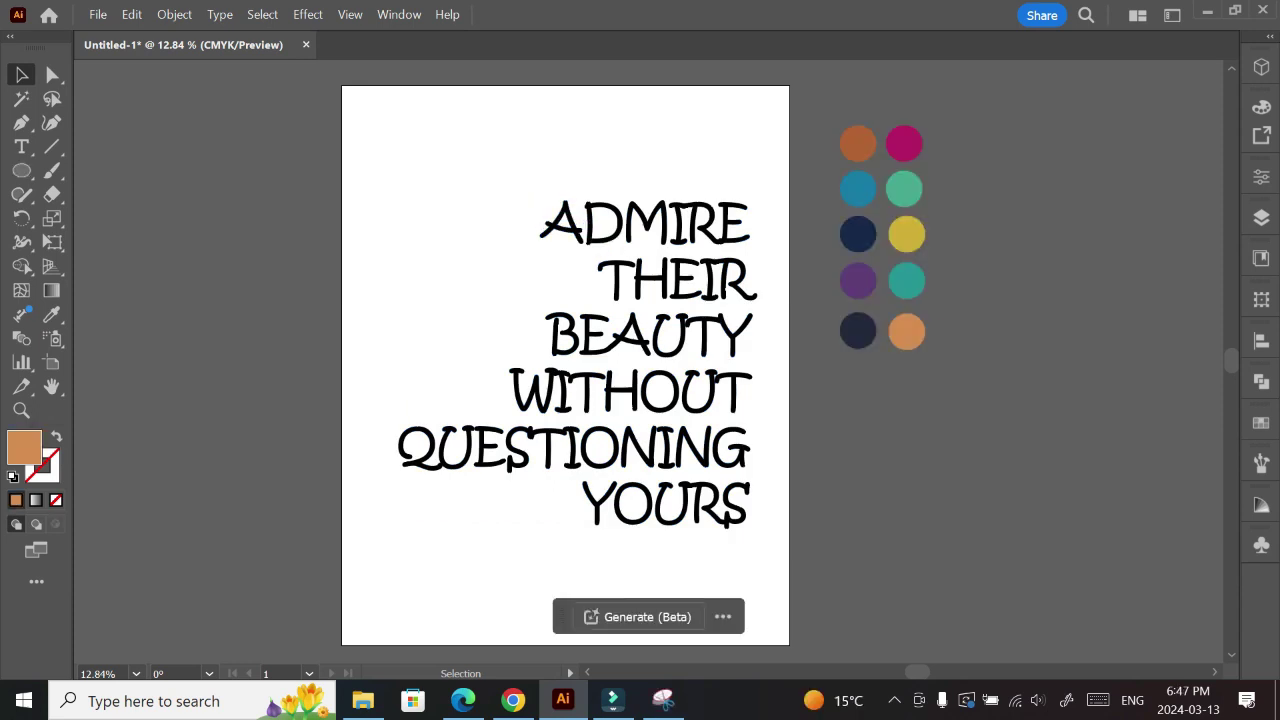
- Colour ADMIRE's letters brown-orange, magenta, blue, green, dark navy and yellow from the palette
{"action": "left_click", "coordinate": [562, 222]}
{"action": "left_click", "coordinate": [858, 143]}
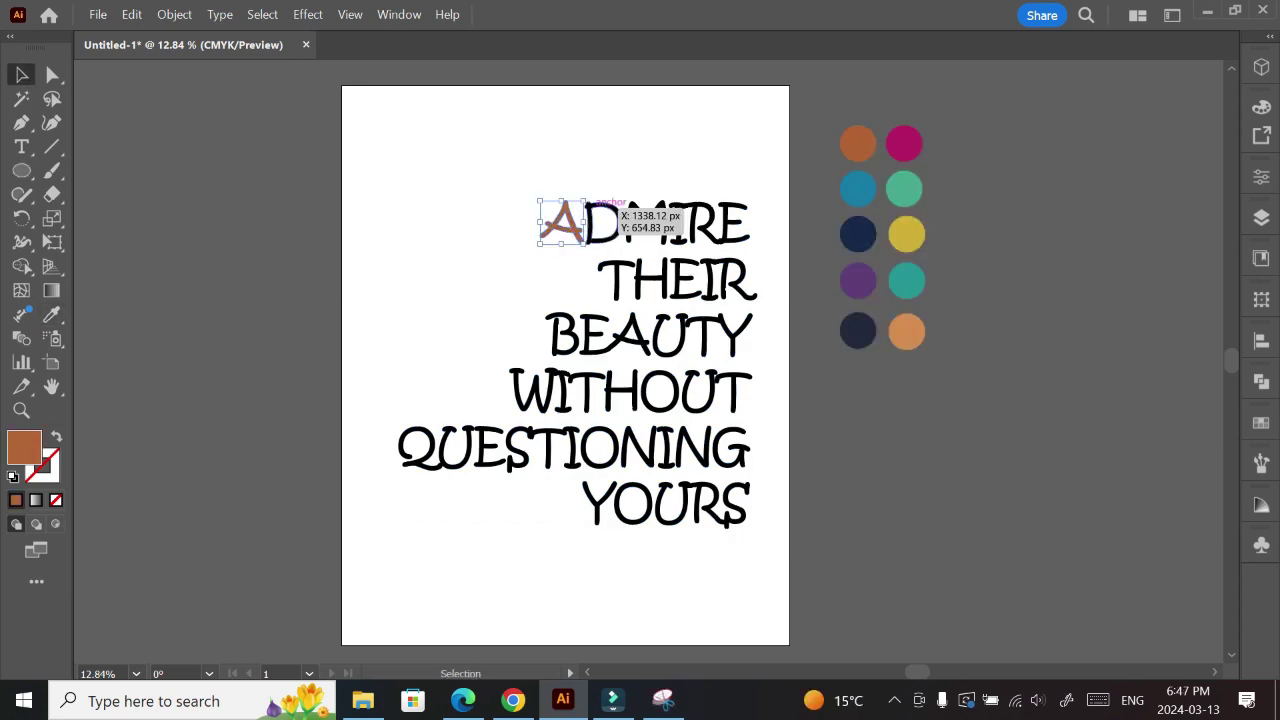
{"action": "left_click", "coordinate": [603, 222]}
{"action": "left_click", "coordinate": [904, 143]}
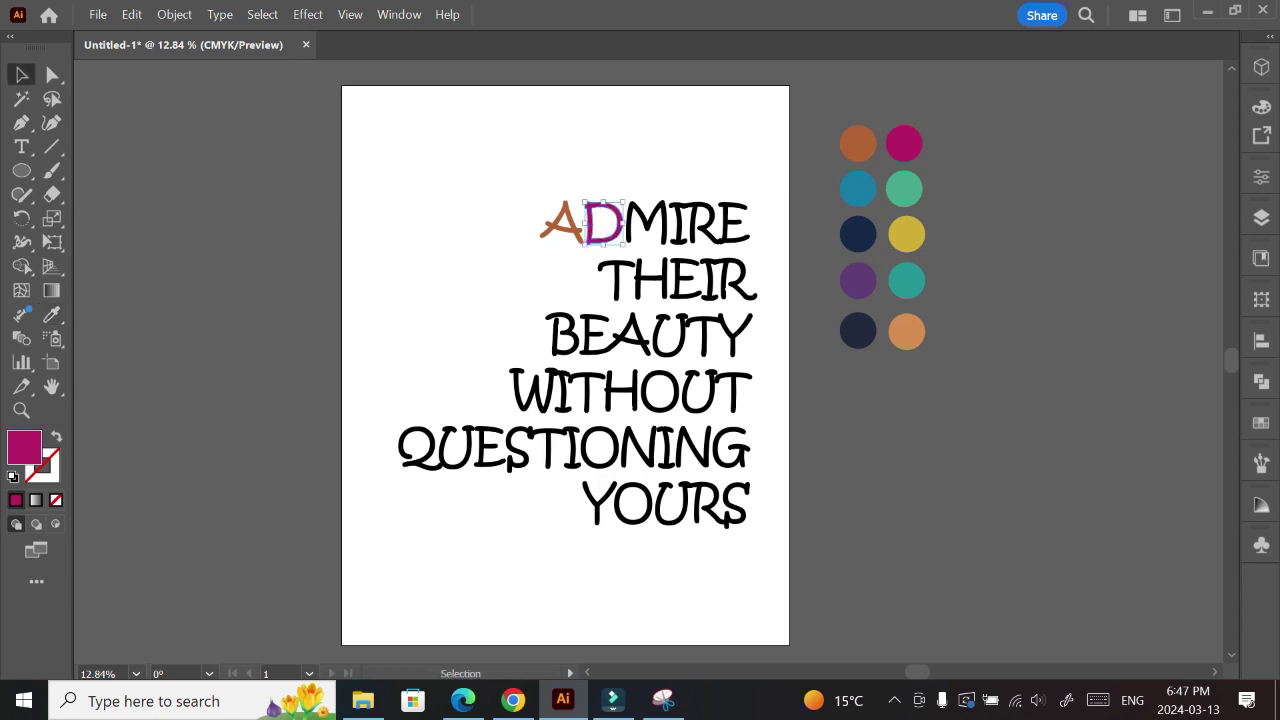
{"action": "left_click", "coordinate": [648, 222]}
{"action": "left_click", "coordinate": [858, 188]}
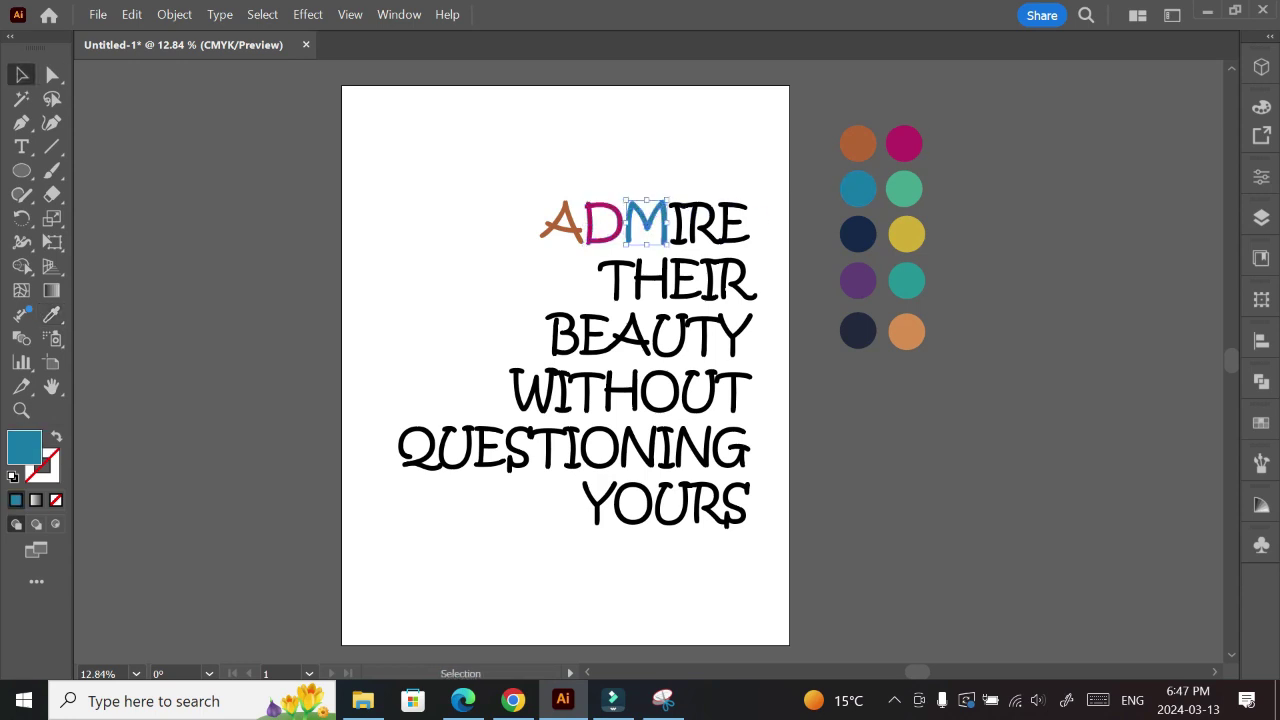
{"action": "left_click", "coordinate": [679, 222]}
{"action": "left_click", "coordinate": [904, 188]}
{"action": "left_click", "coordinate": [706, 222]}
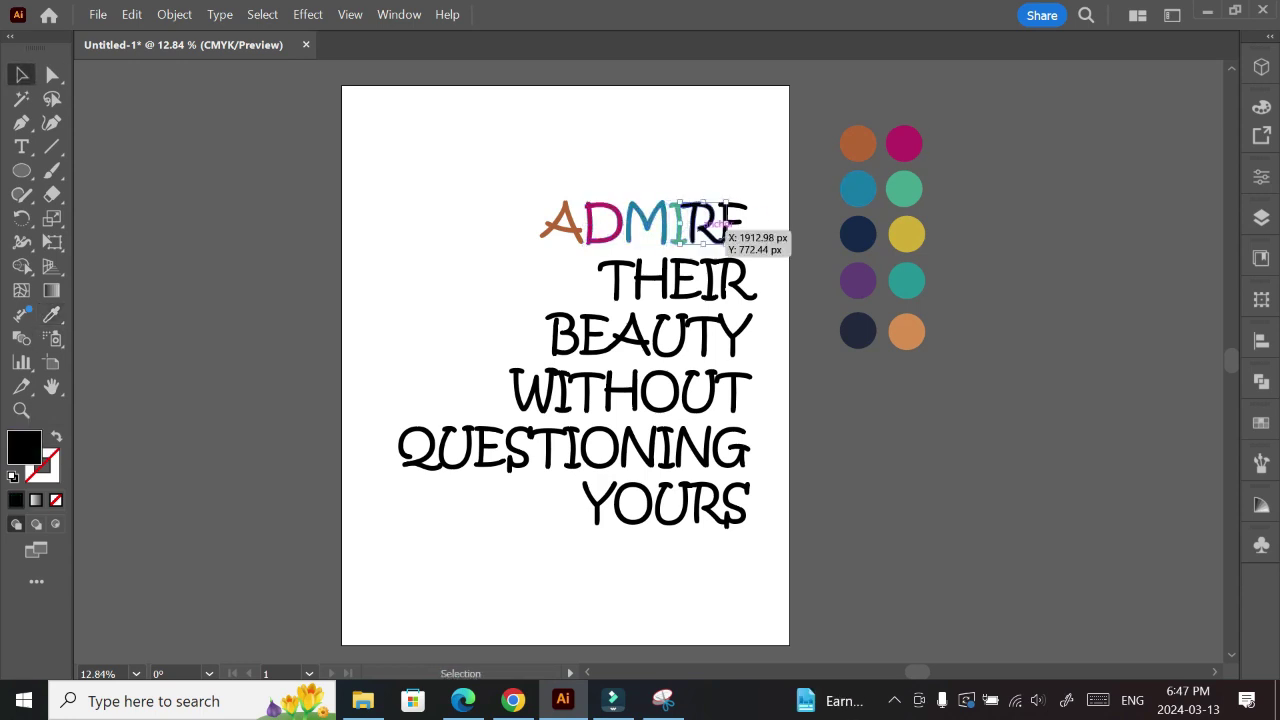
{"action": "left_click", "coordinate": [858, 233]}
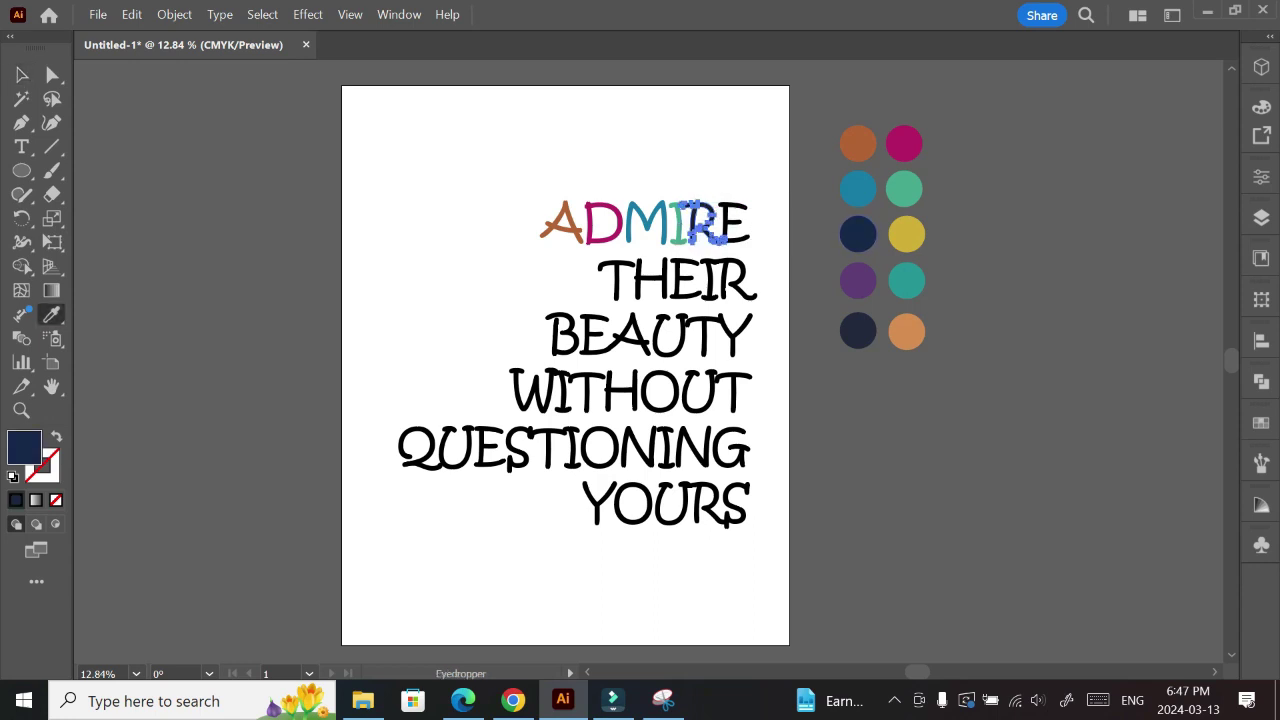
{"action": "left_click", "coordinate": [735, 222], "text": "ctrl"}
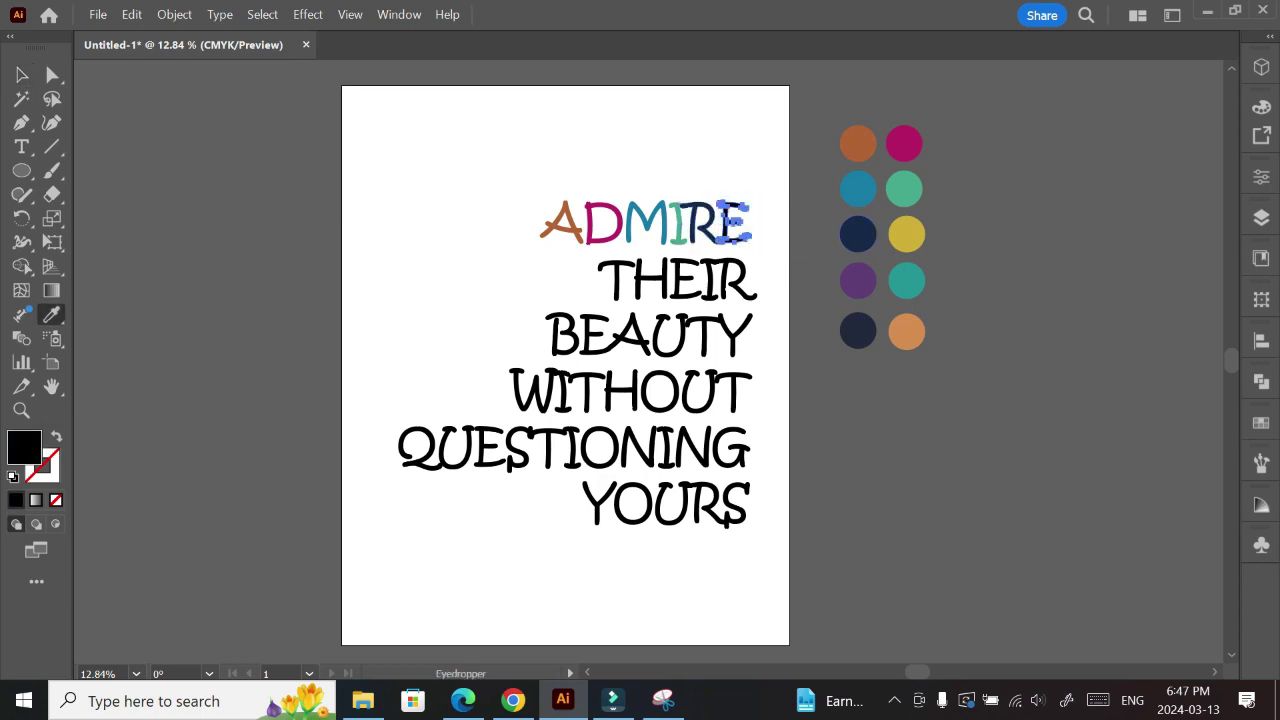
{"action": "left_click", "coordinate": [906, 233]}
{"action": "key", "text": "ctrl+shift+a"}
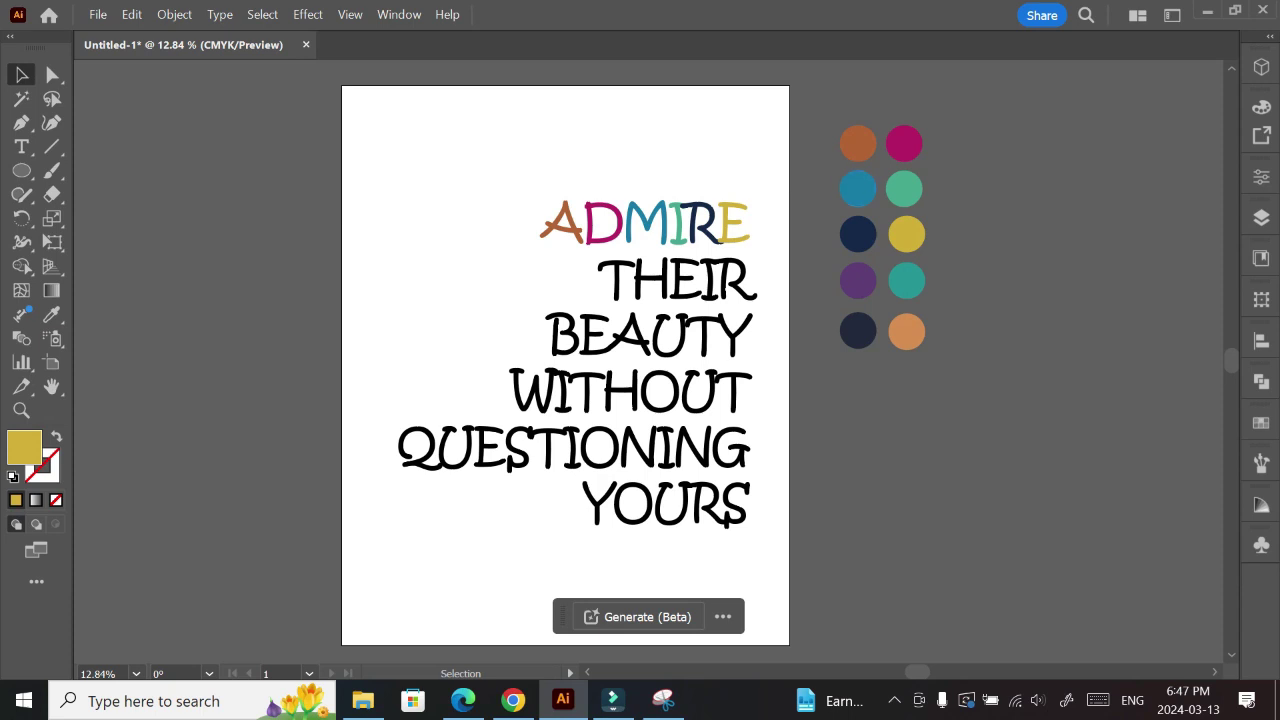
{"action": "left_click", "coordinate": [705, 224]}
{"action": "key", "text": "i"}
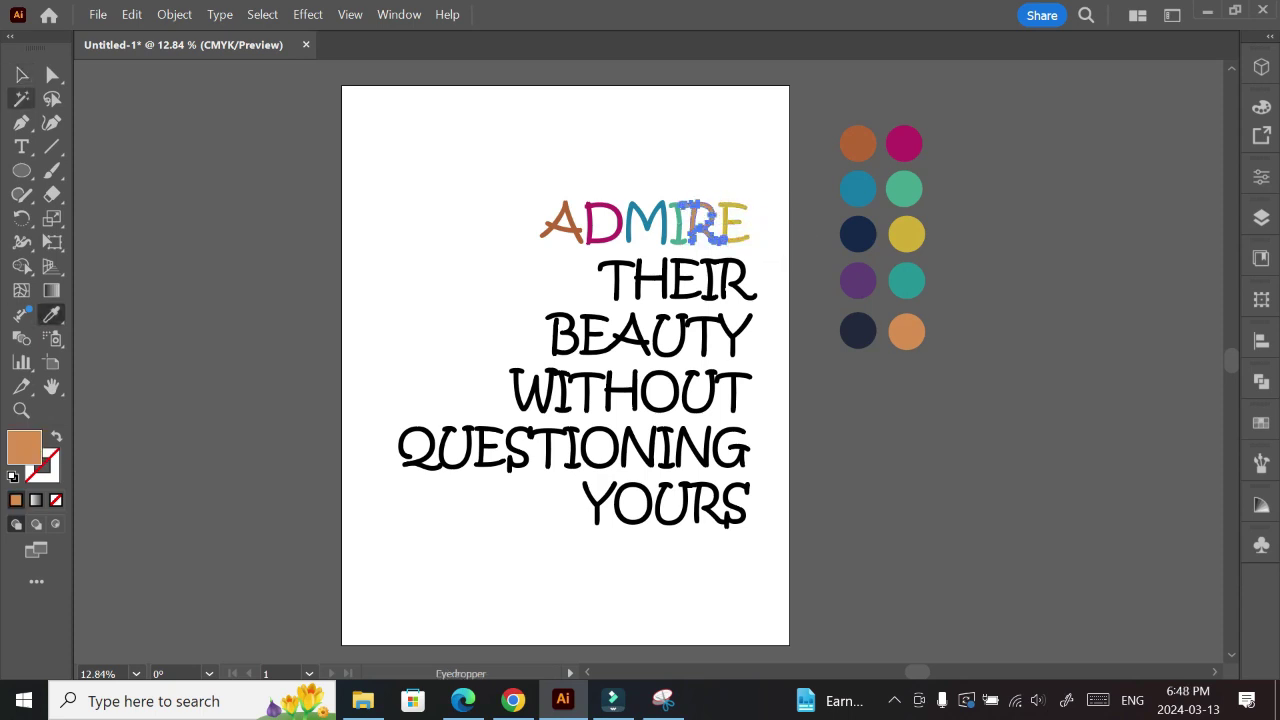
{"action": "key", "text": "ctrl+shift+a"}
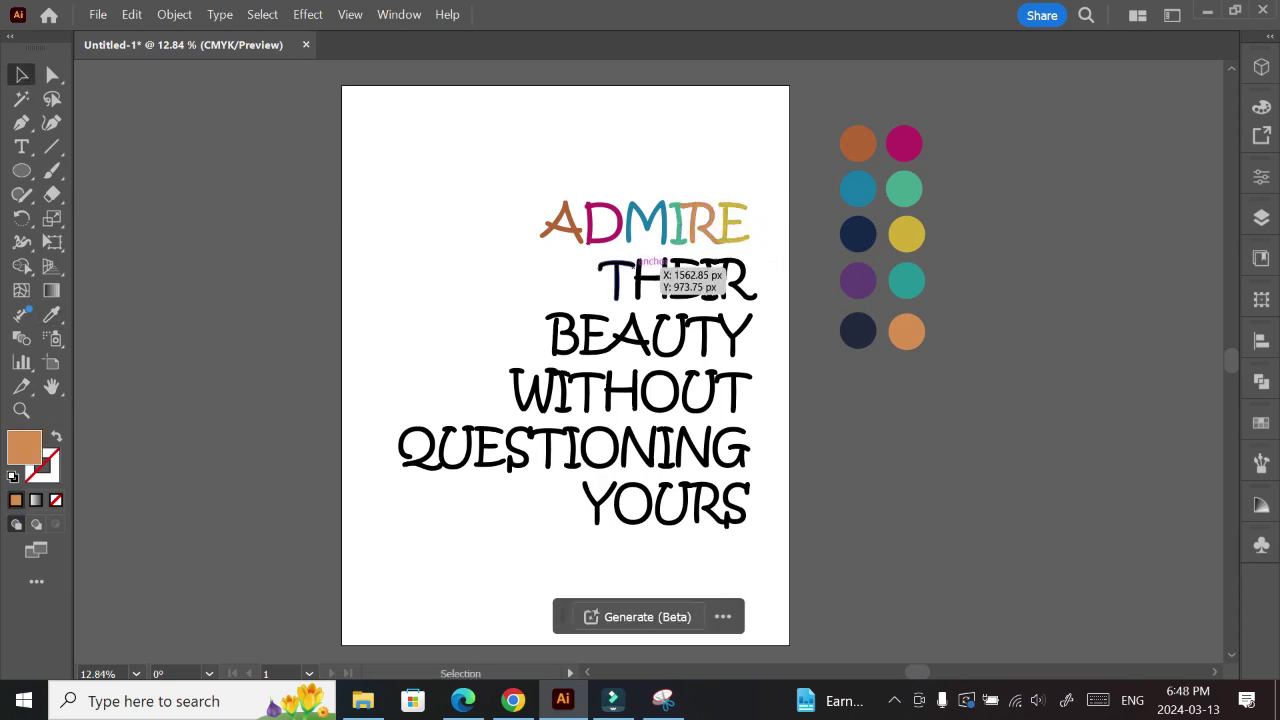
- Colour THEIR's letters light orange, dark navy, teal, purple and yellow with the Eyedropper
{"action": "left_click", "coordinate": [615, 280]}
{"action": "key", "text": "i"}
{"action": "left_click", "coordinate": [906, 331]}
{"action": "key", "text": "ctrl+shift+a"}
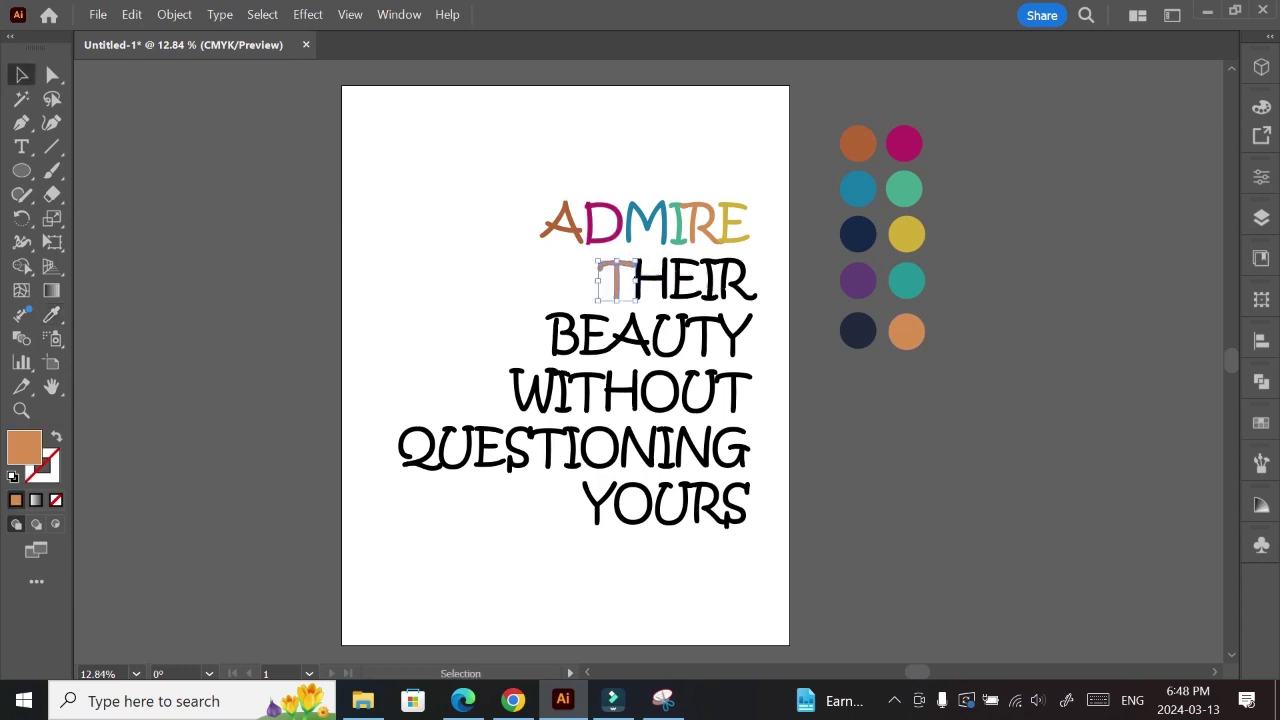
{"action": "left_click", "coordinate": [650, 280]}
{"action": "key", "text": "i"}
{"action": "left_click", "coordinate": [858, 331]}
{"action": "key", "text": "v"}
{"action": "key", "text": "ctrl+shift+a"}
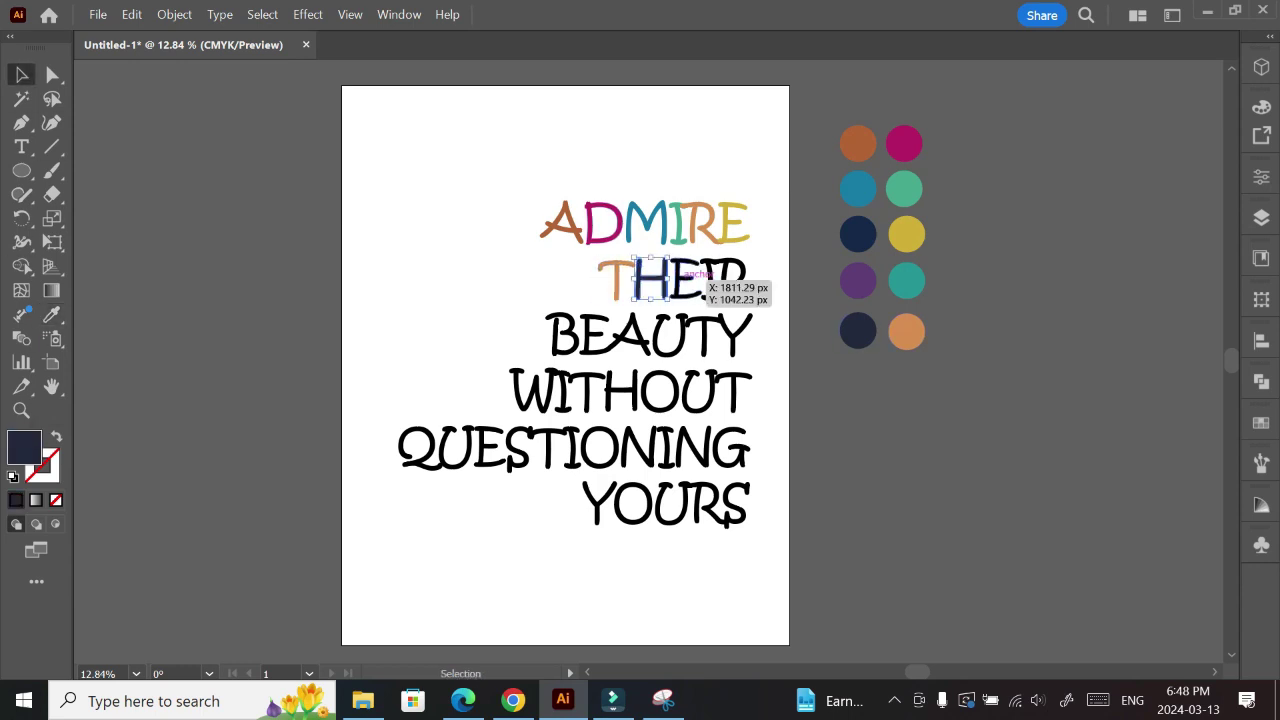
{"action": "left_click", "coordinate": [686, 280]}
{"action": "key", "text": "i"}
{"action": "left_click", "coordinate": [906, 280]}
{"action": "key", "text": "v"}
{"action": "key", "text": "ctrl+shift+a"}
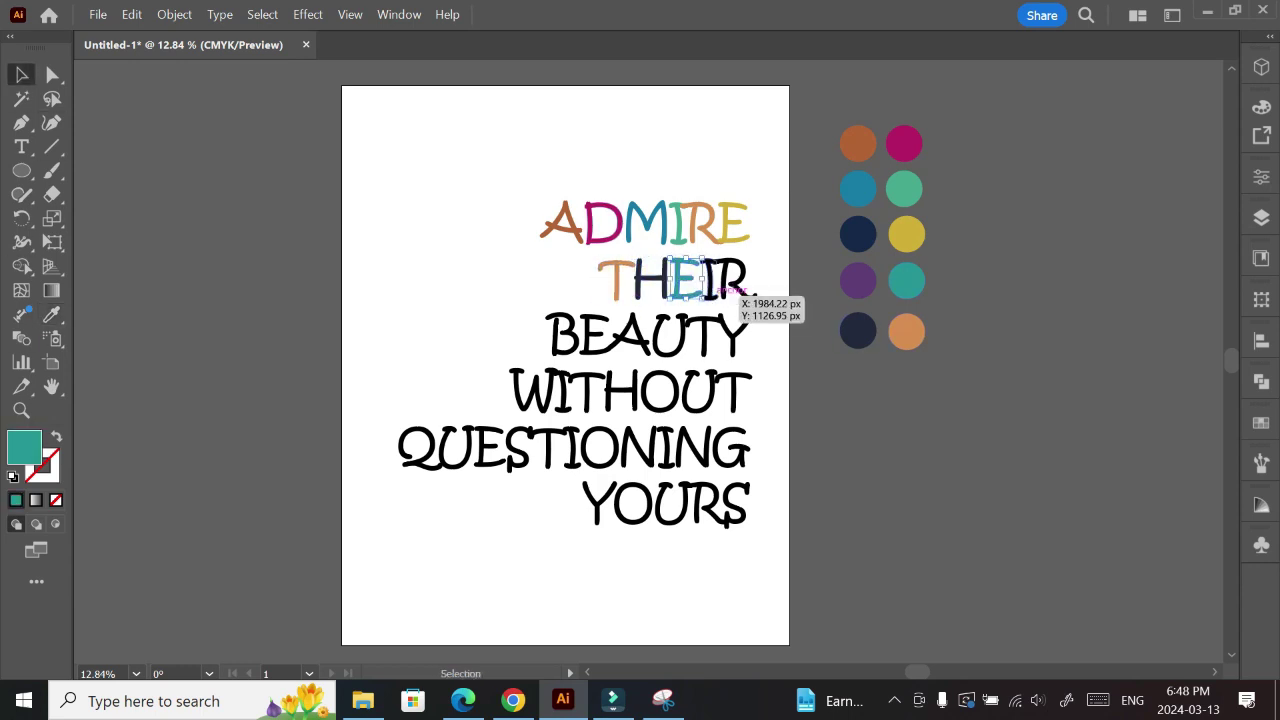
{"action": "left_click", "coordinate": [710, 280]}
{"action": "key", "text": "i"}
{"action": "left_click", "coordinate": [858, 280]}
{"action": "key", "text": "v"}
{"action": "key", "text": "ctrl+shift+a"}
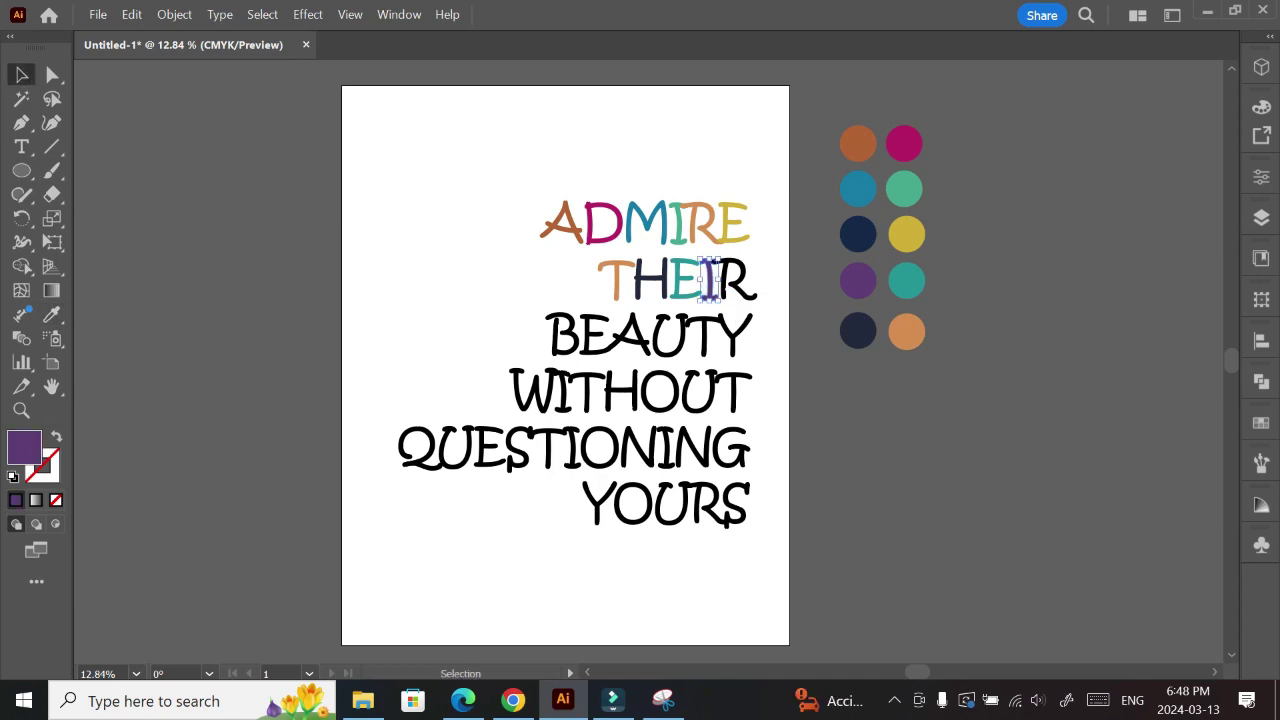
{"action": "left_click", "coordinate": [735, 280]}
{"action": "key", "text": "i"}
{"action": "left_click", "coordinate": [906, 234]}
{"action": "key", "text": "v"}
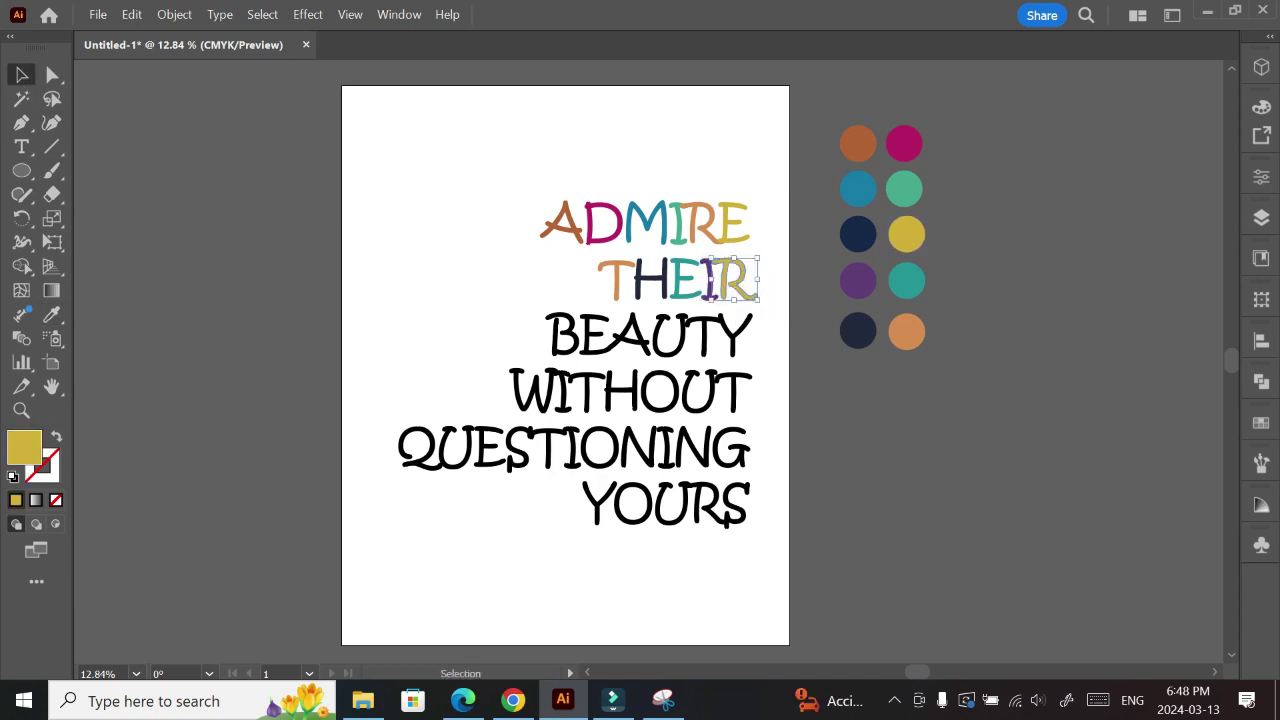
{"action": "key", "text": "ctrl+shift+a"}
- Colour BEAUTY's letters yellow, magenta, teal, blue, purple and orange-brown with the Eyedropper
{"action": "left_click", "coordinate": [560, 335]}
{"action": "key", "text": "i"}
{"action": "left_click", "coordinate": [906, 234]}
{"action": "key", "text": "v"}
{"action": "key", "text": "ctrl+shift+a"}
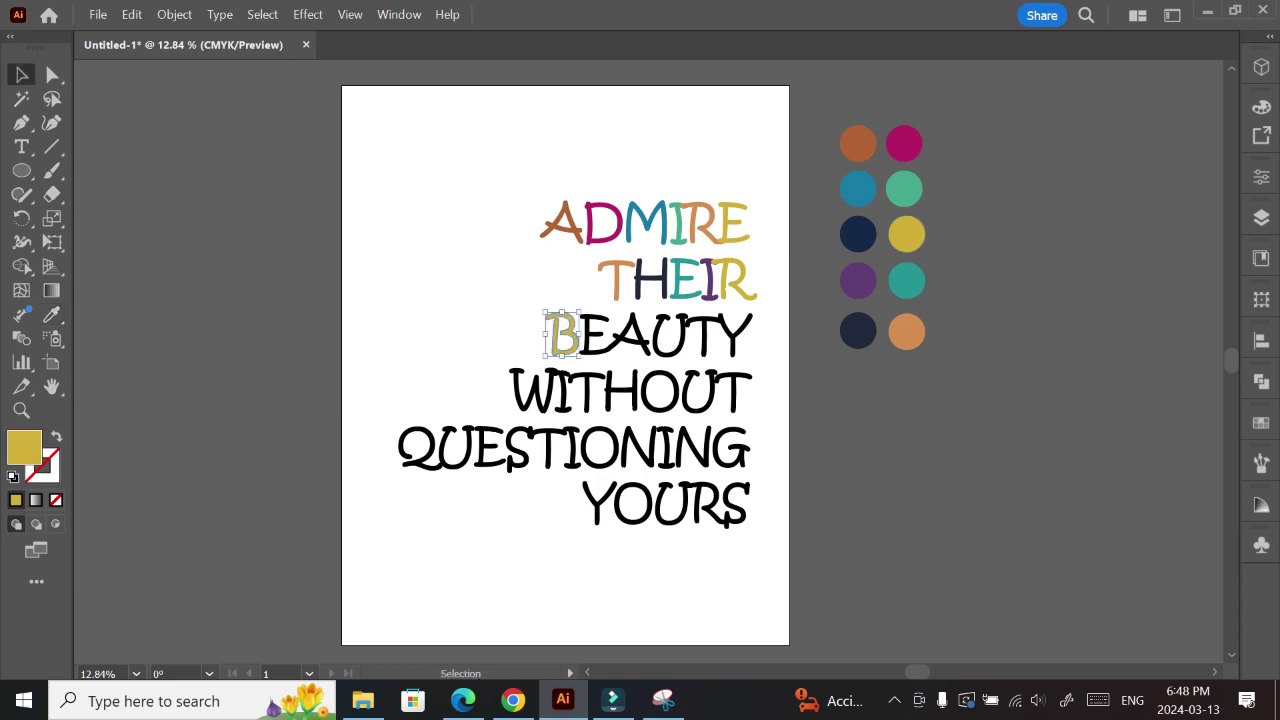
{"action": "left_click", "coordinate": [595, 335]}
{"action": "key", "text": "i"}
{"action": "left_click", "coordinate": [904, 143]}
{"action": "key", "text": "v"}
{"action": "key", "text": "ctrl+shift+a"}
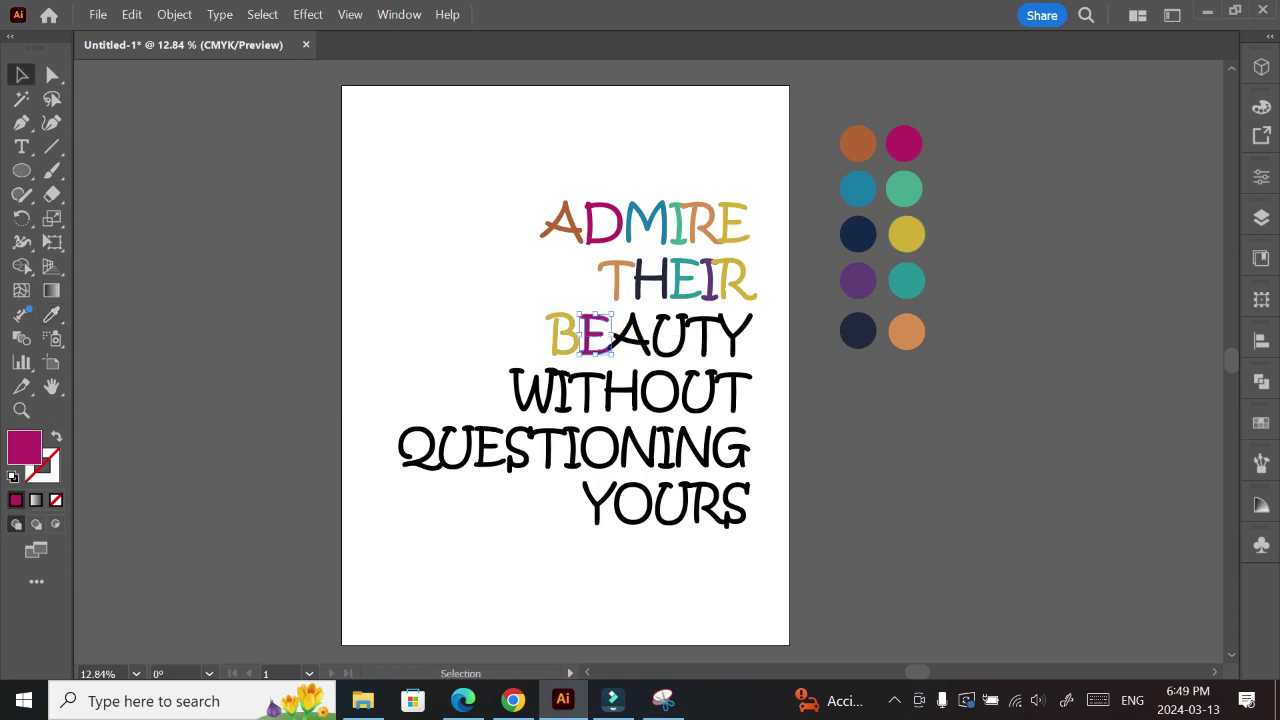
{"action": "left_click", "coordinate": [632, 336]}
{"action": "key", "text": "i"}
{"action": "left_click", "coordinate": [906, 280]}
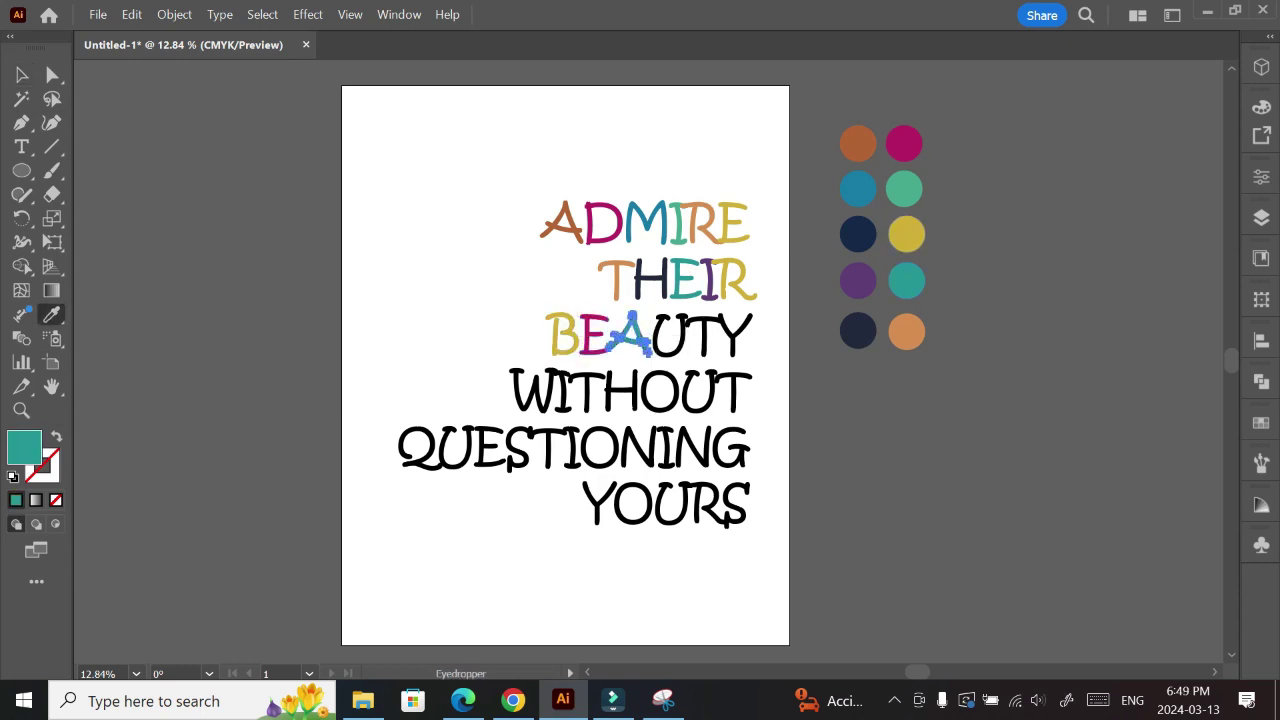
{"action": "key", "text": "v"}
{"action": "key", "text": "ctrl+shift+a"}
{"action": "left_click", "coordinate": [670, 335]}
{"action": "key", "text": "i"}
{"action": "left_click", "coordinate": [858, 188]}
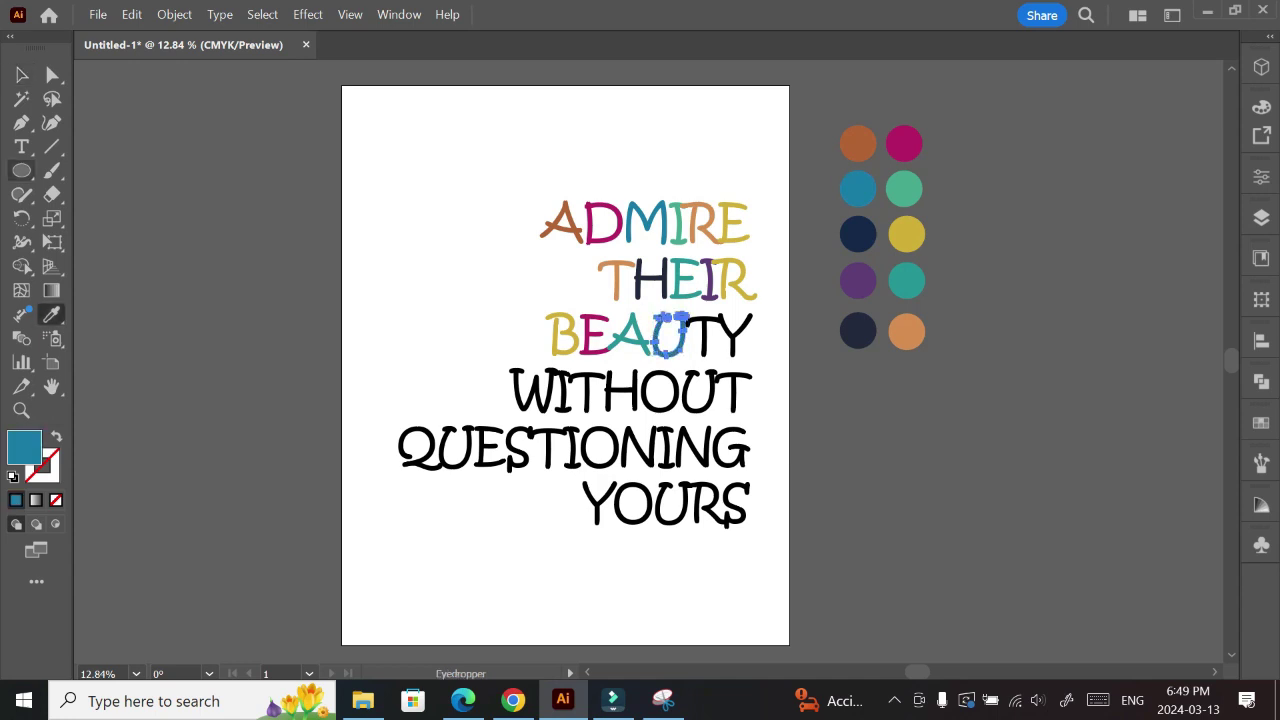
{"action": "key", "text": "v"}
{"action": "key", "text": "ctrl+shift+a"}
{"action": "left_click", "coordinate": [705, 336]}
{"action": "key", "text": "i"}
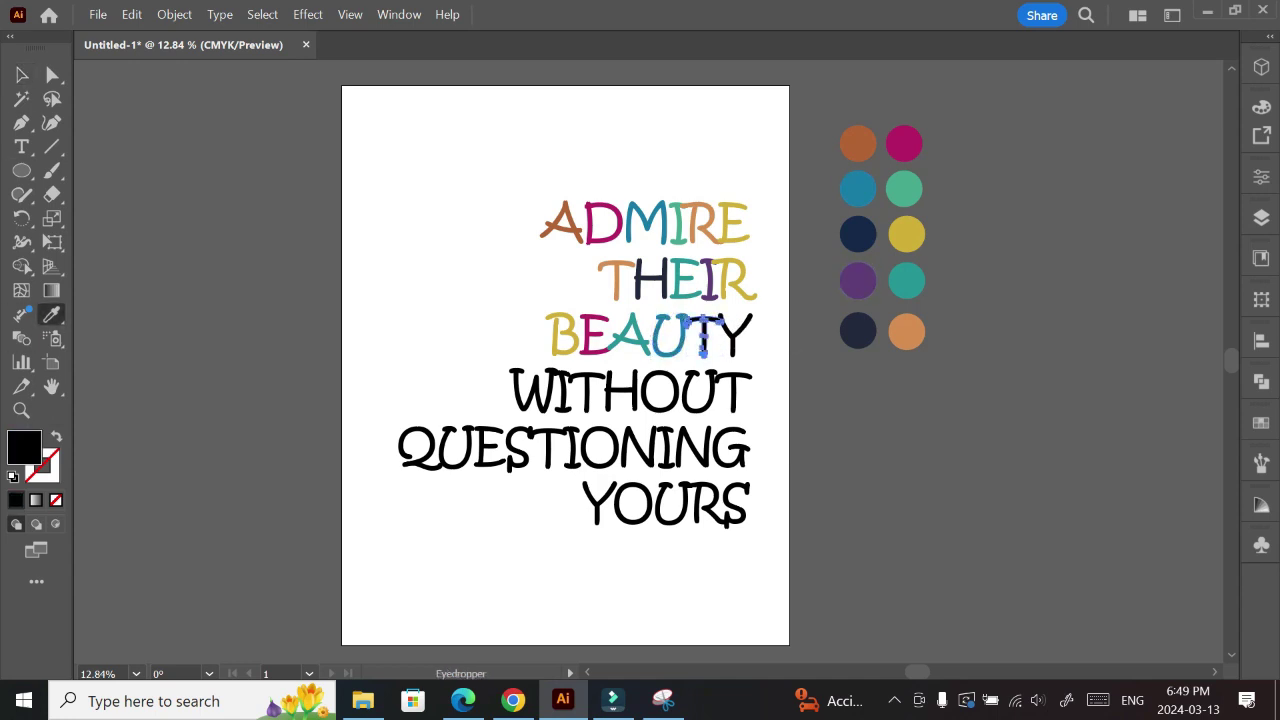
{"action": "left_click", "coordinate": [858, 280]}
{"action": "key", "text": "v"}
{"action": "key", "text": "ctrl+shift+a"}
{"action": "left_click", "coordinate": [736, 335]}
{"action": "key", "text": "i"}
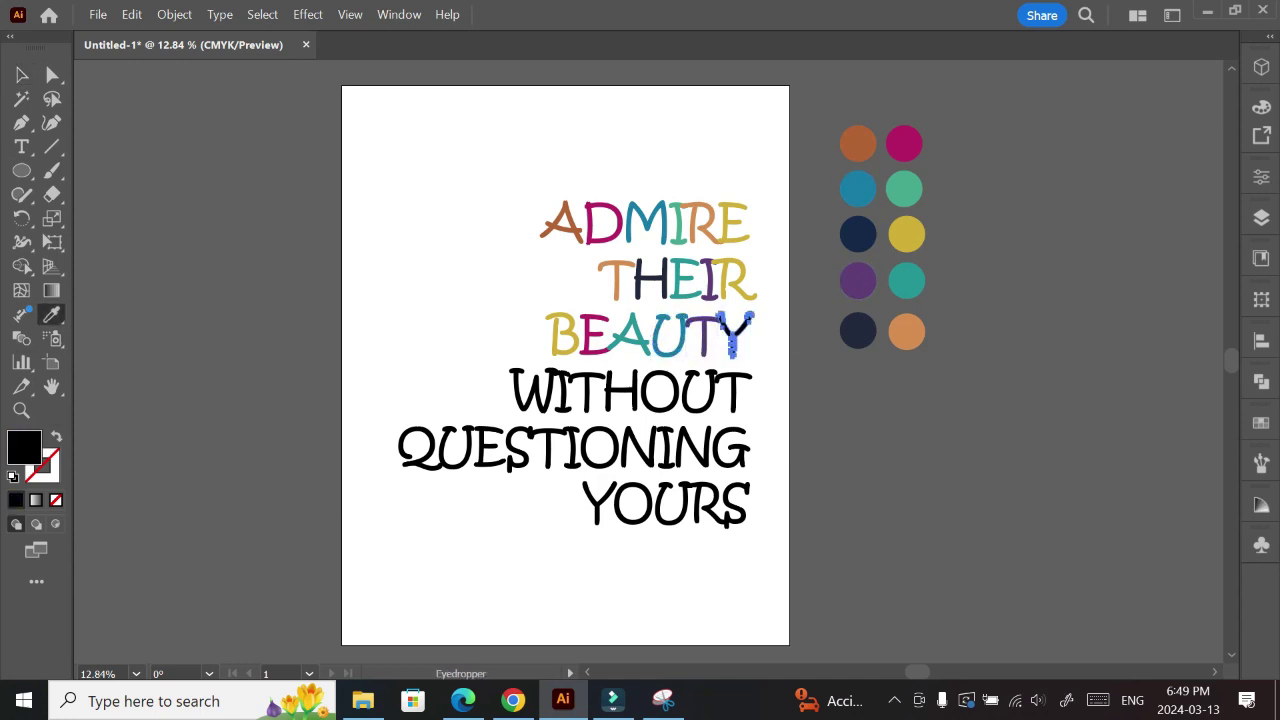
{"action": "left_click", "coordinate": [858, 143]}
{"action": "key", "text": "v"}
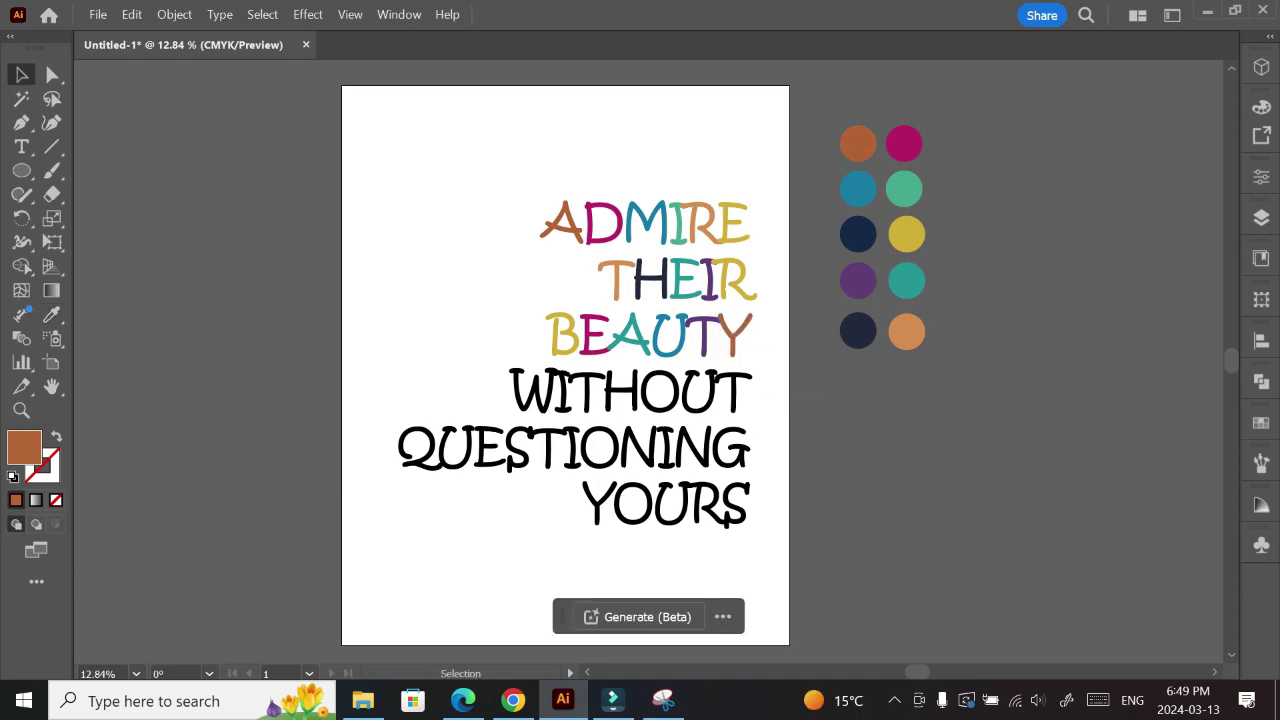
- Colour the W of WITHOUT navy, the I magenta and the T orange-brown
{"action": "left_click", "coordinate": [535, 392]}
{"action": "key", "text": "i"}
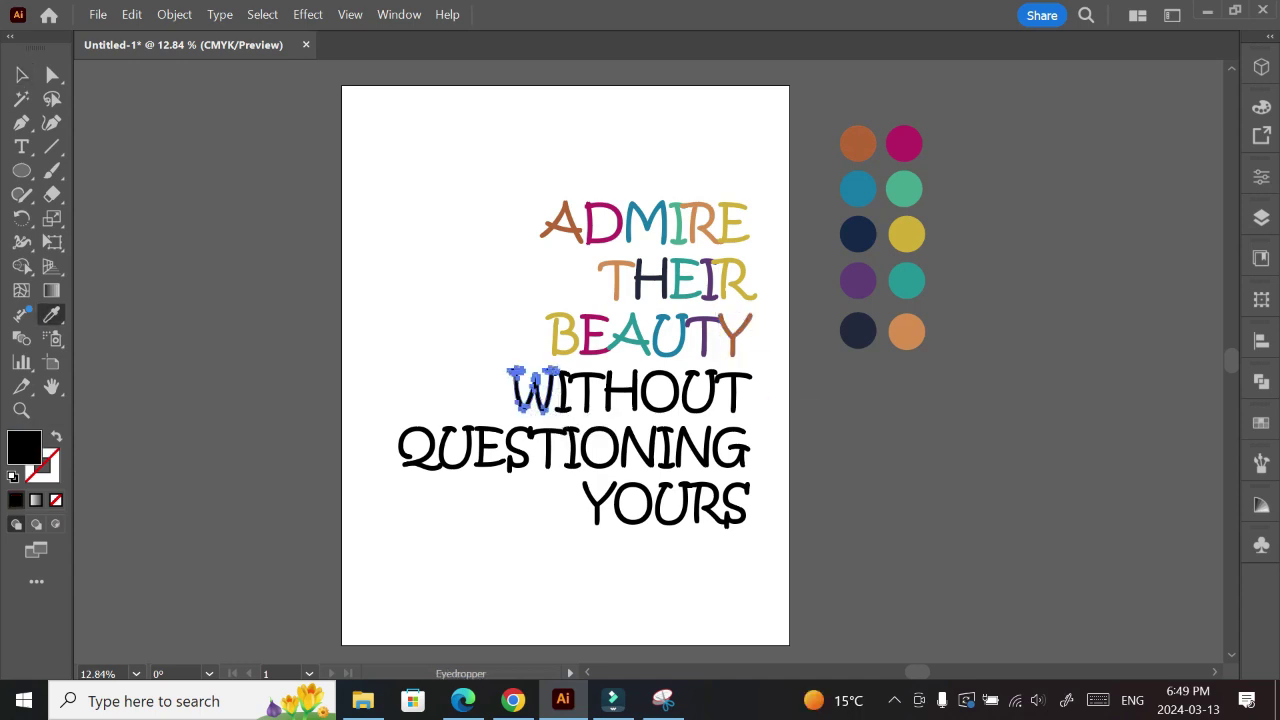
{"action": "left_click", "coordinate": [858, 234]}
{"action": "key", "text": "v"}
{"action": "left_click", "coordinate": [565, 393]}
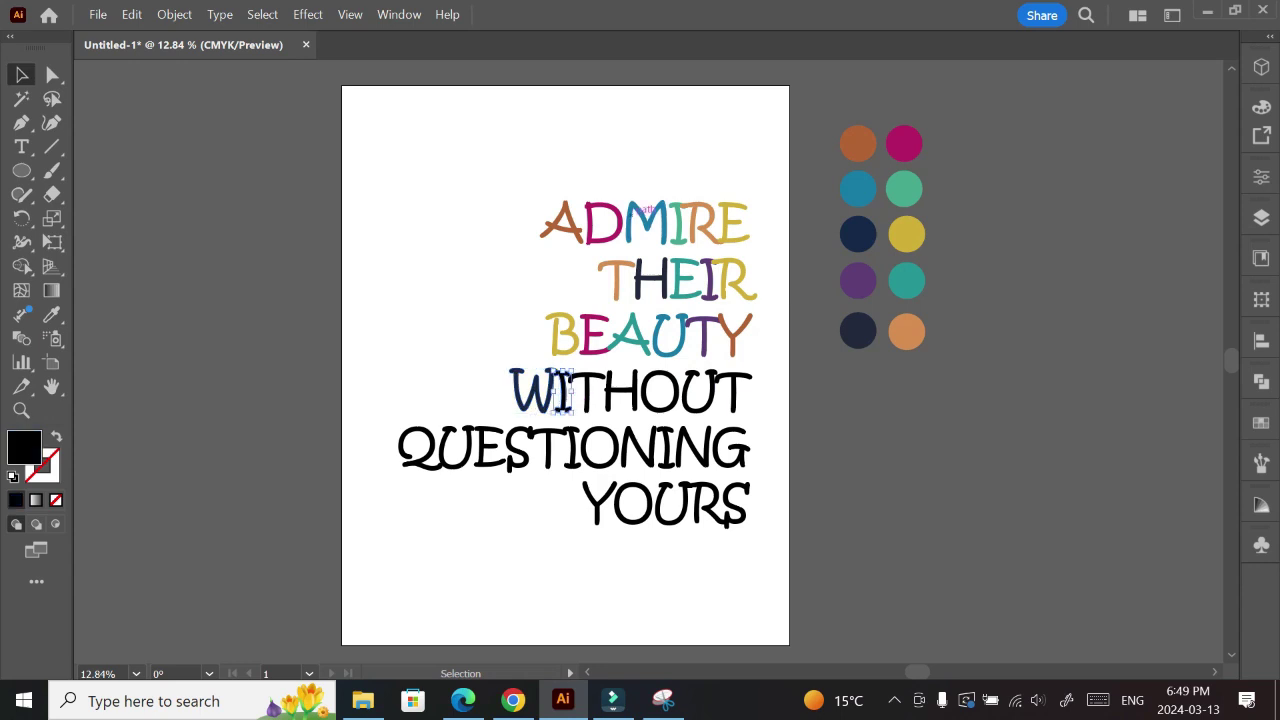
{"action": "key", "text": "i"}
{"action": "left_click", "coordinate": [904, 143]}
{"action": "key", "text": "v"}
{"action": "left_click", "coordinate": [586, 392]}
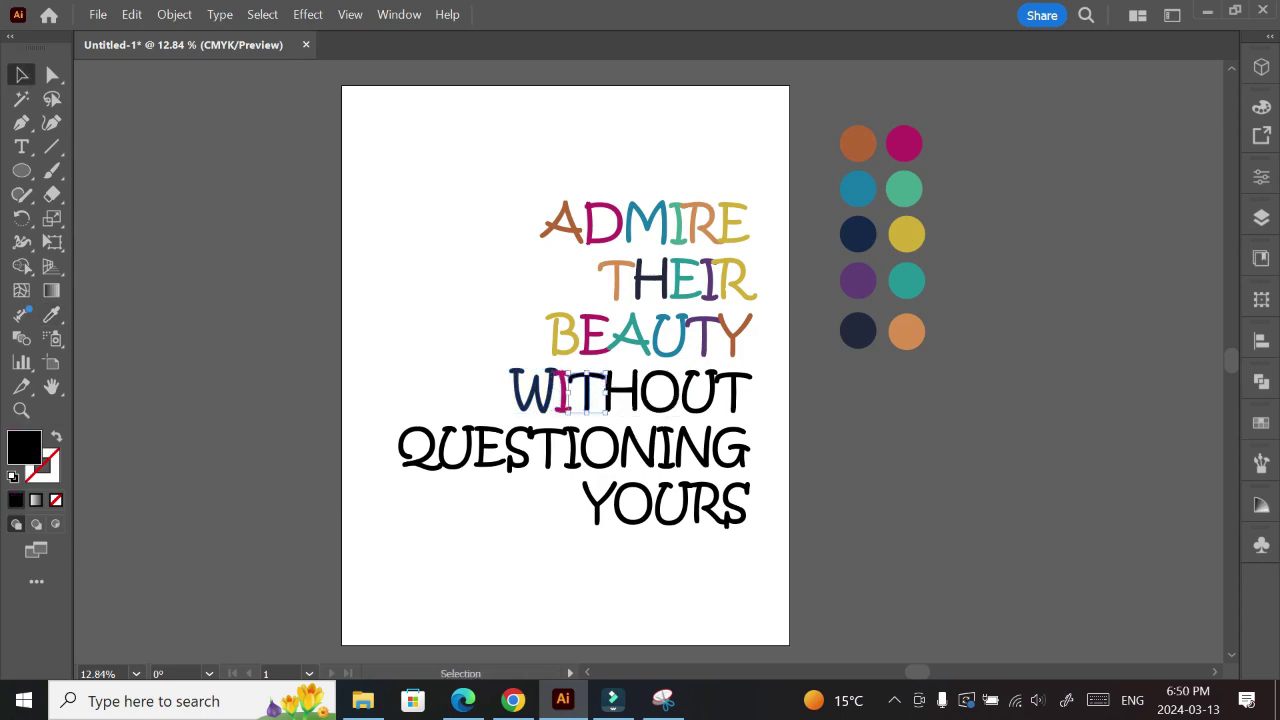
{"action": "key", "text": "i"}
{"action": "left_click", "coordinate": [858, 143]}
{"action": "key", "text": "v"}
- Fill the H of WITHOUT dark navy and the O teal
{"action": "left_click", "coordinate": [620, 392]}
{"action": "key", "text": "i"}
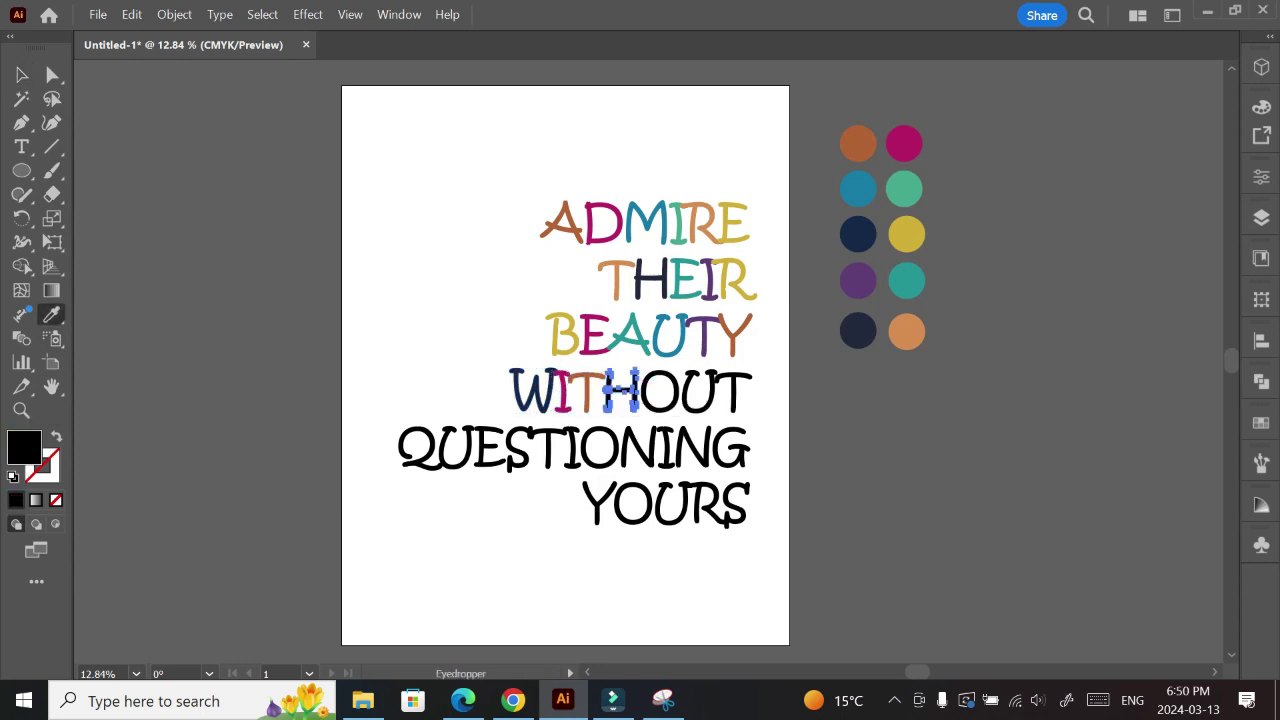
{"action": "left_click", "coordinate": [858, 331]}
{"action": "key", "text": "v"}
{"action": "left_click", "coordinate": [660, 392]}
{"action": "key", "text": "i"}
{"action": "left_click", "coordinate": [906, 280]}
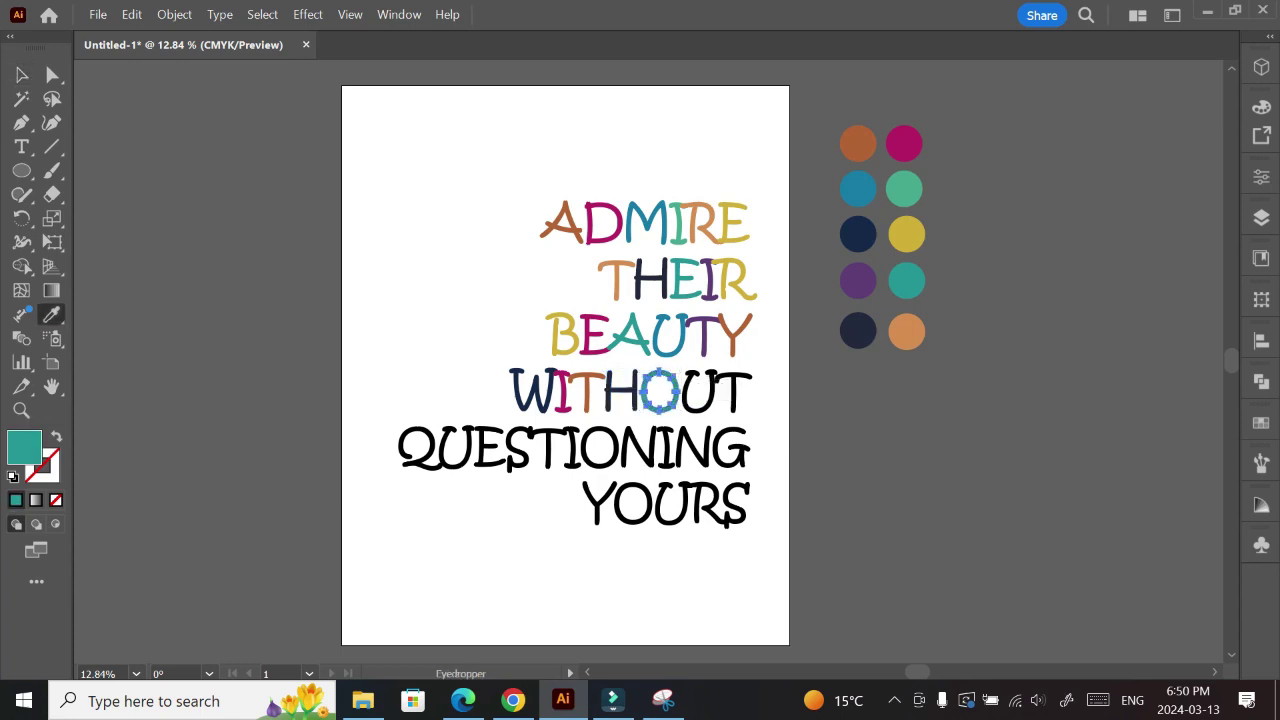
{"action": "key", "text": "v"}
- Colour the U orange-brown and the final T blue, then deselect
{"action": "left_click", "coordinate": [700, 392]}
{"action": "key", "text": "i"}
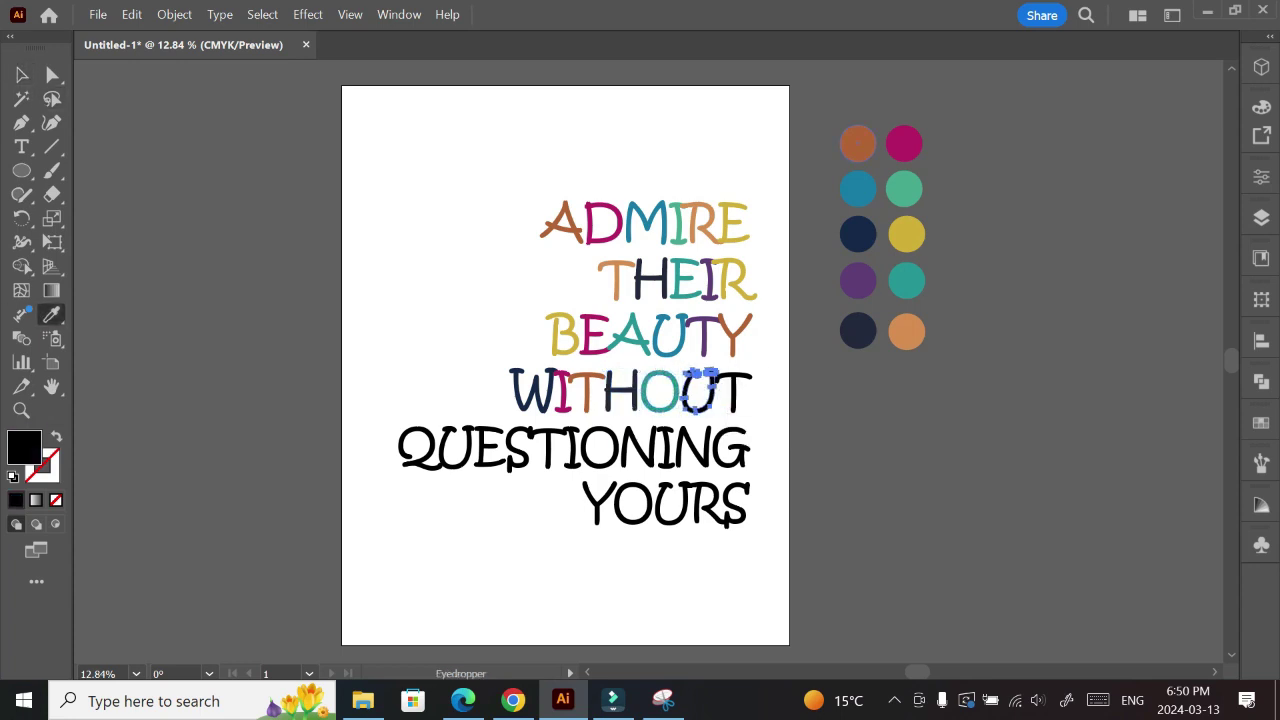
{"action": "left_click", "coordinate": [858, 143]}
{"action": "key", "text": "v"}
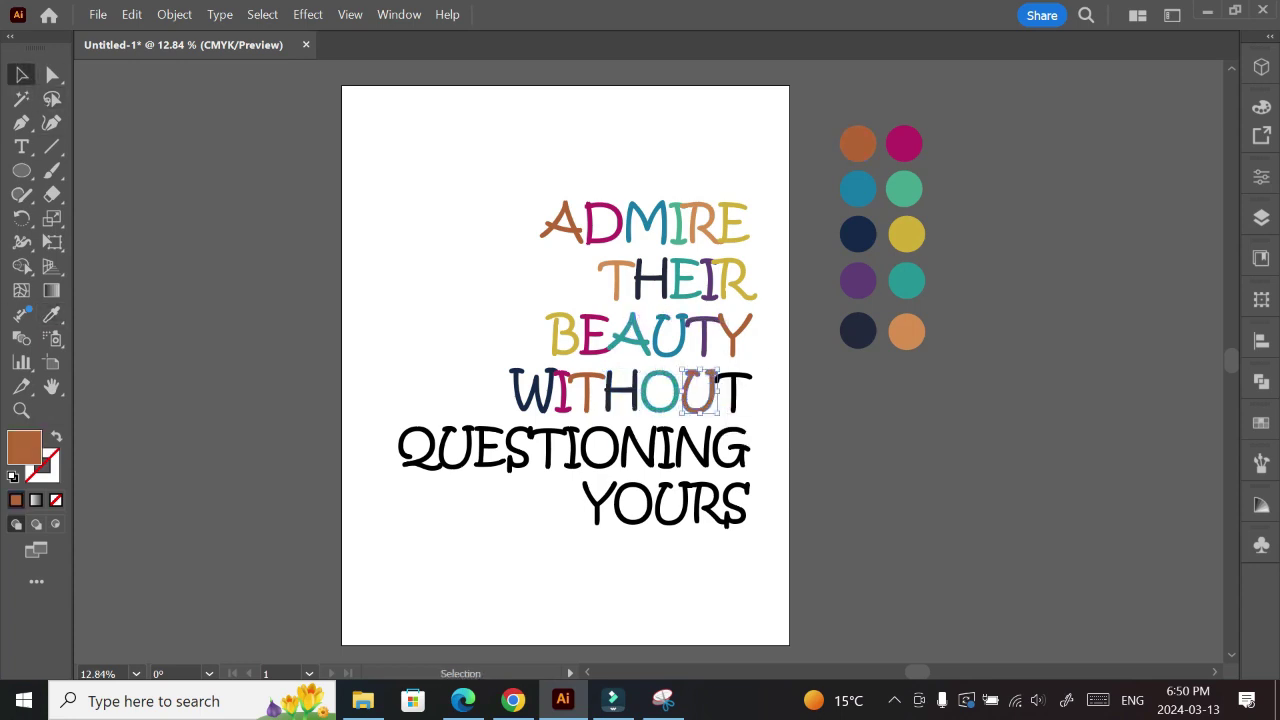
{"action": "left_click", "coordinate": [733, 392]}
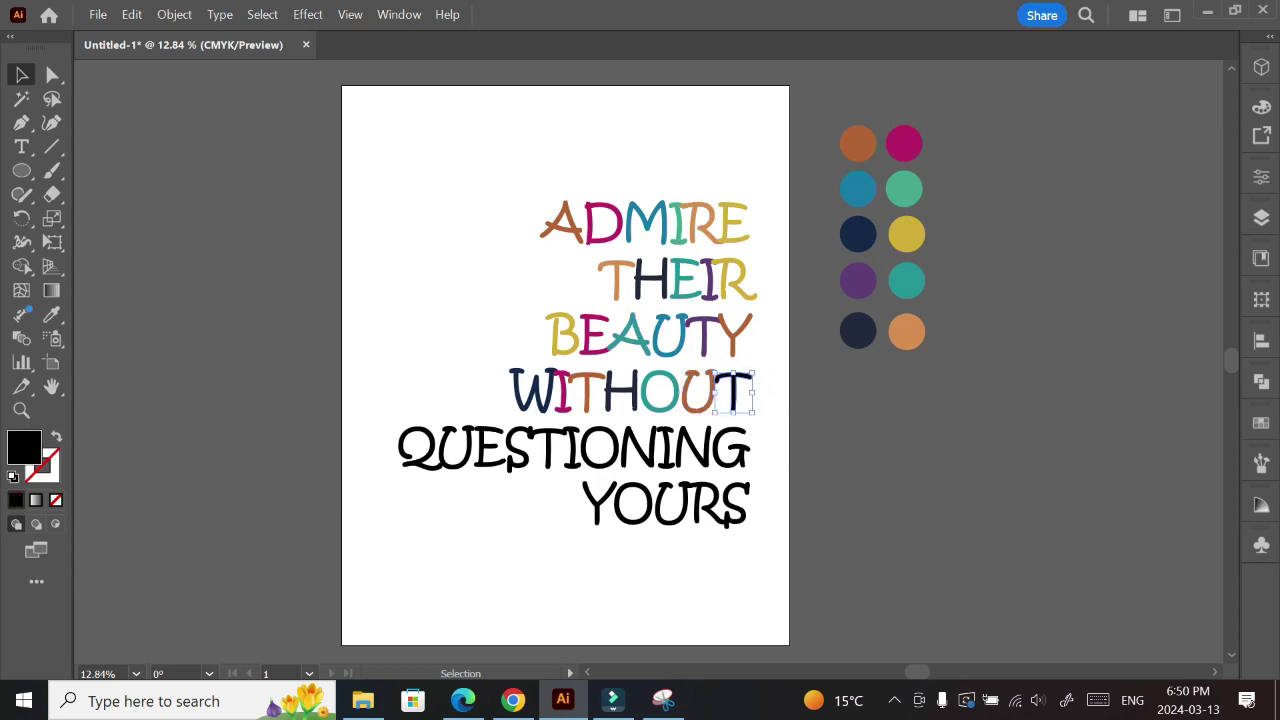
{"action": "key", "text": "i"}
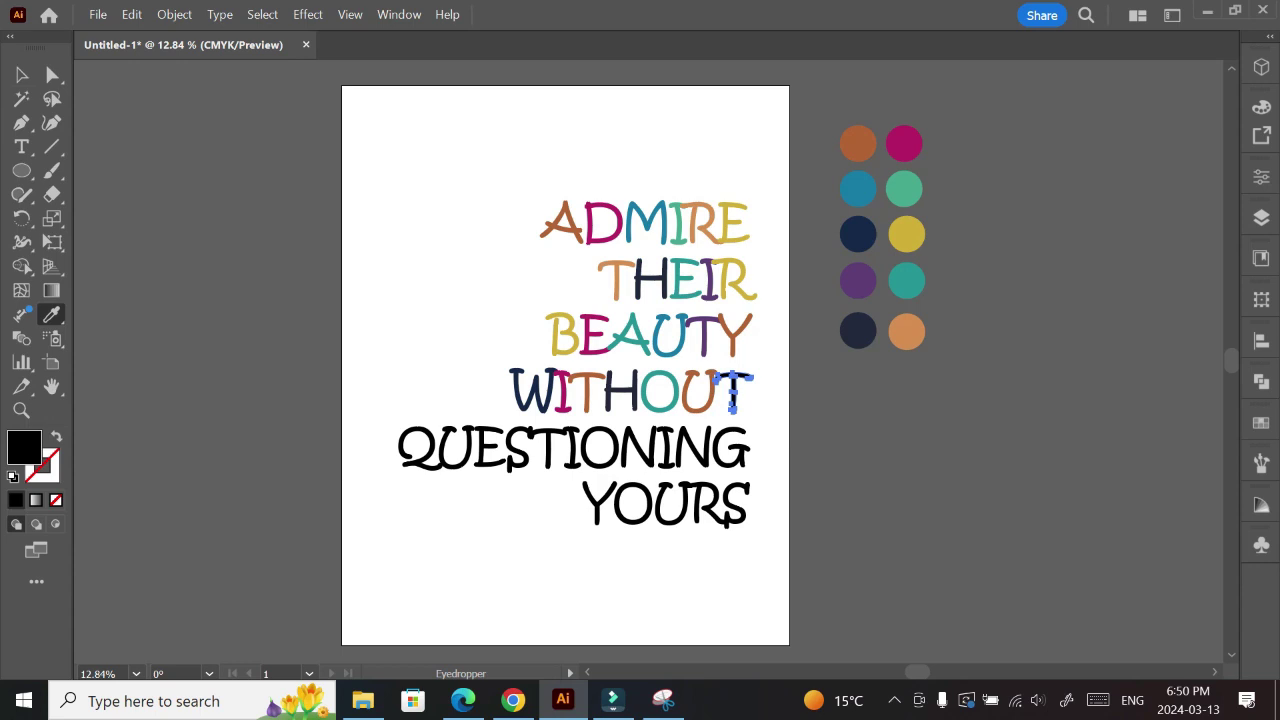
{"action": "left_click", "coordinate": [906, 234]}
{"action": "left_click", "coordinate": [857, 189]}
{"action": "key", "text": "v"}
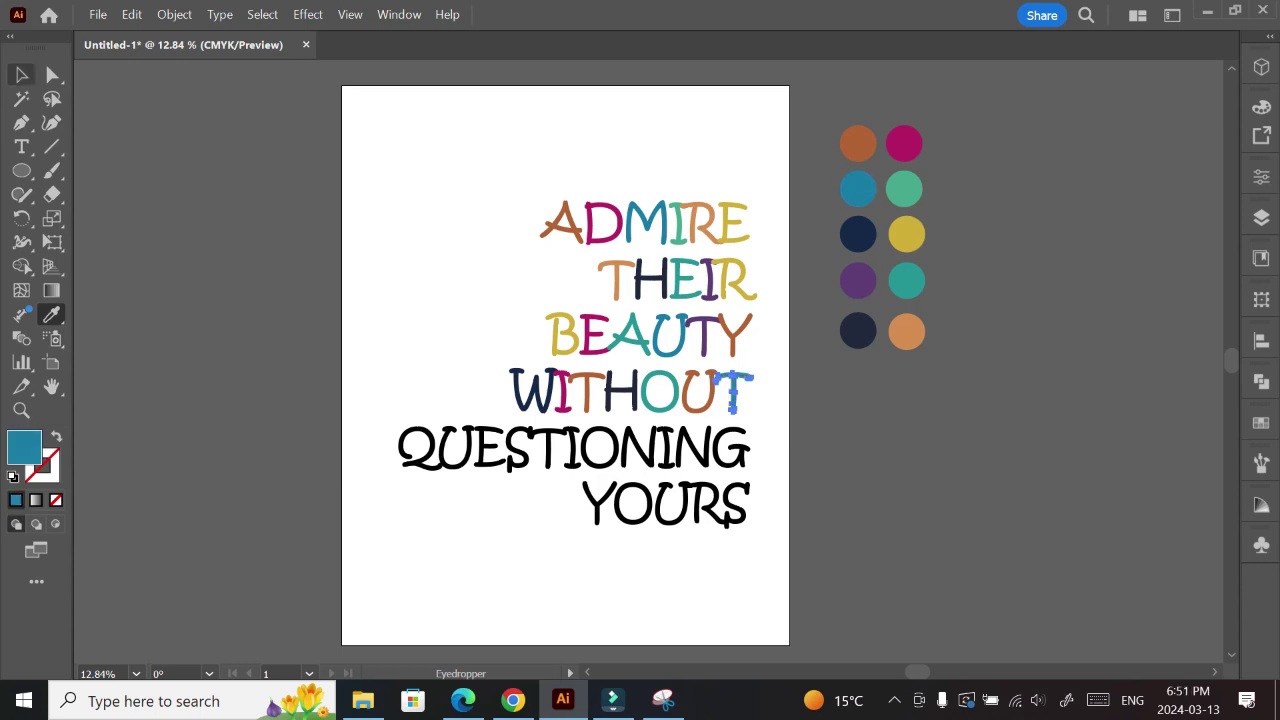
{"action": "key", "text": "ctrl+shift+a"}
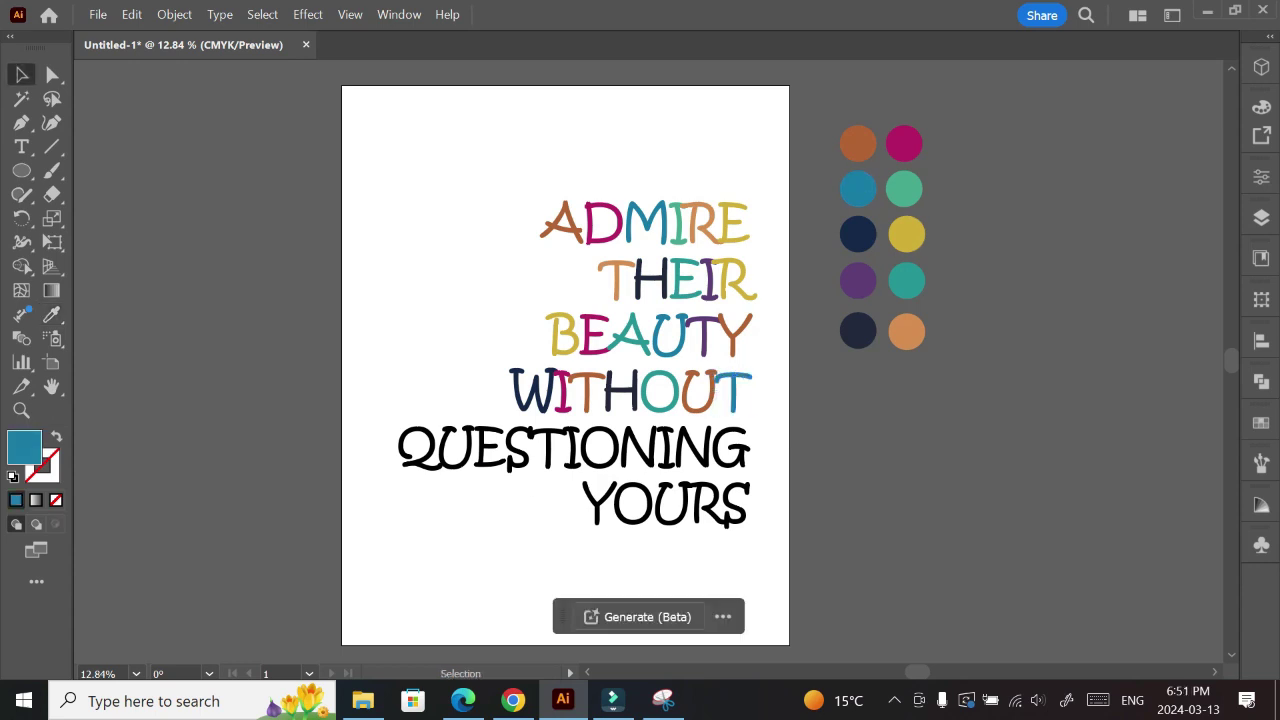
- Colour the Q of QUESTIONING blue and the U brown
{"action": "left_click", "coordinate": [405, 450]}
{"action": "key", "text": "i"}
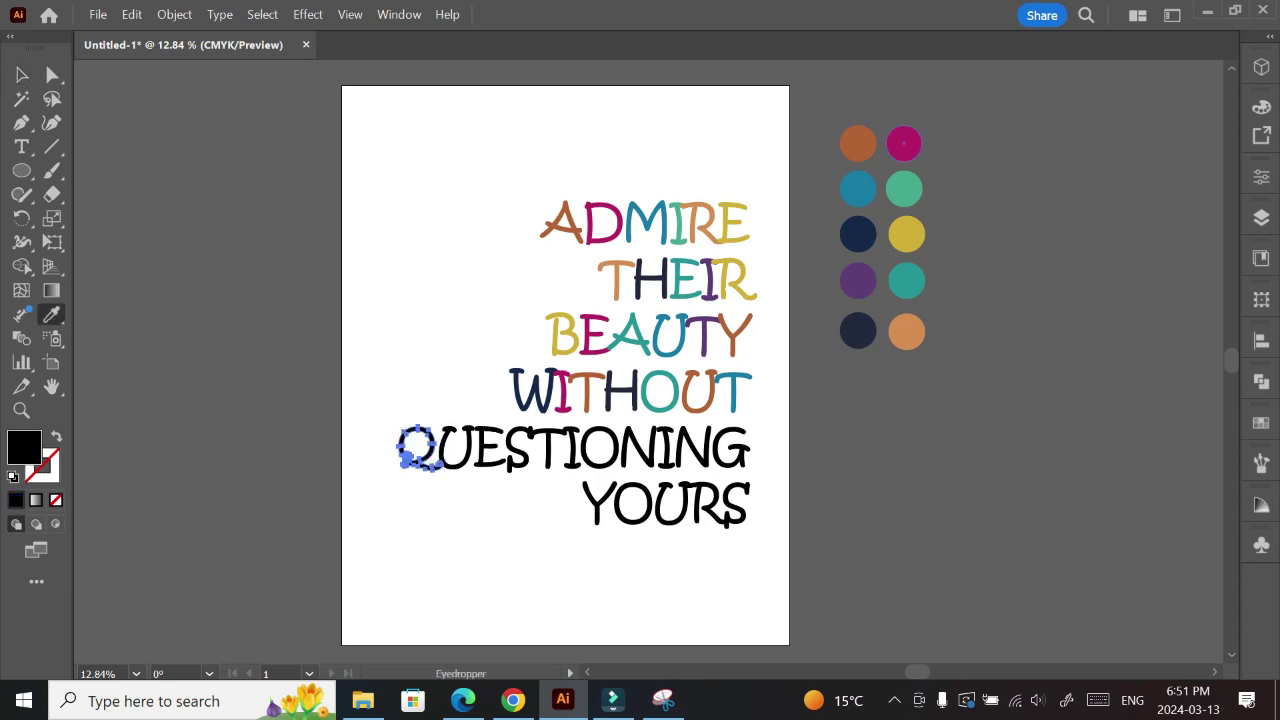
{"action": "left_click", "coordinate": [857, 189]}
{"action": "key", "text": "v"}
{"action": "left_click", "coordinate": [455, 450]}
{"action": "key", "text": "i"}
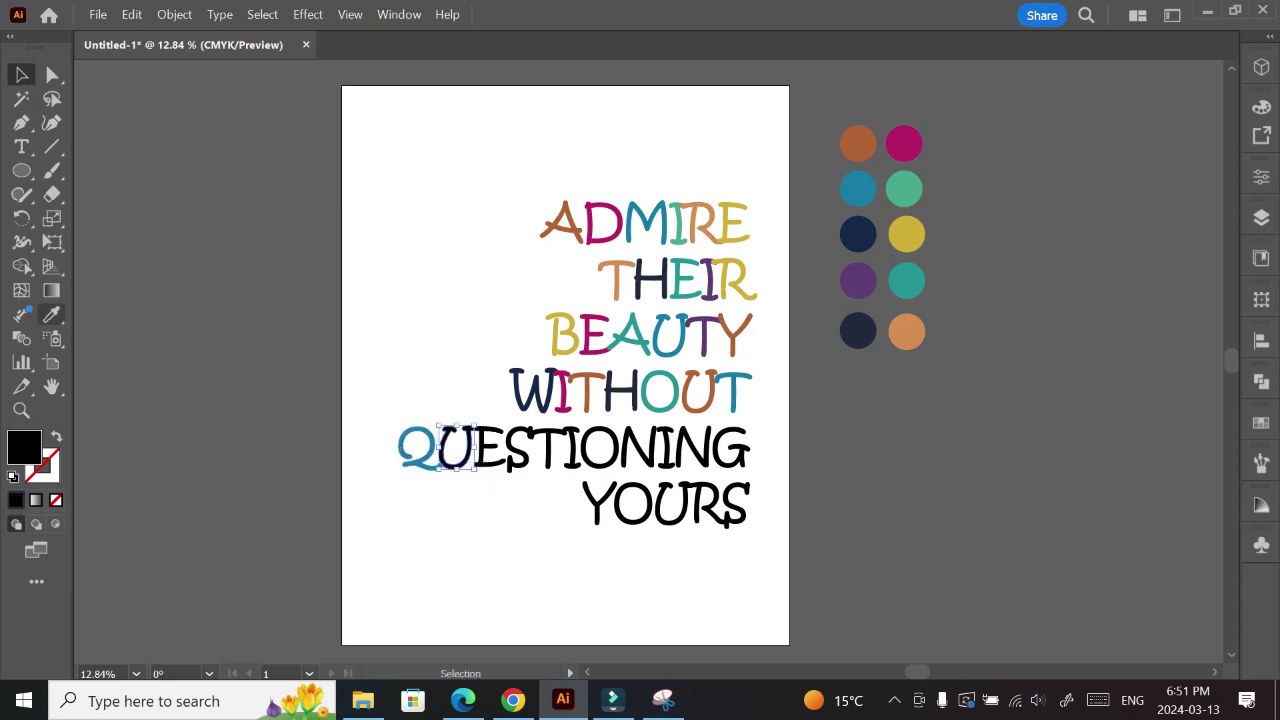
{"action": "left_click", "coordinate": [906, 280]}
{"action": "left_click", "coordinate": [857, 280]}
{"action": "left_click", "coordinate": [906, 234]}
{"action": "left_click", "coordinate": [857, 143]}
{"action": "key", "text": "v"}
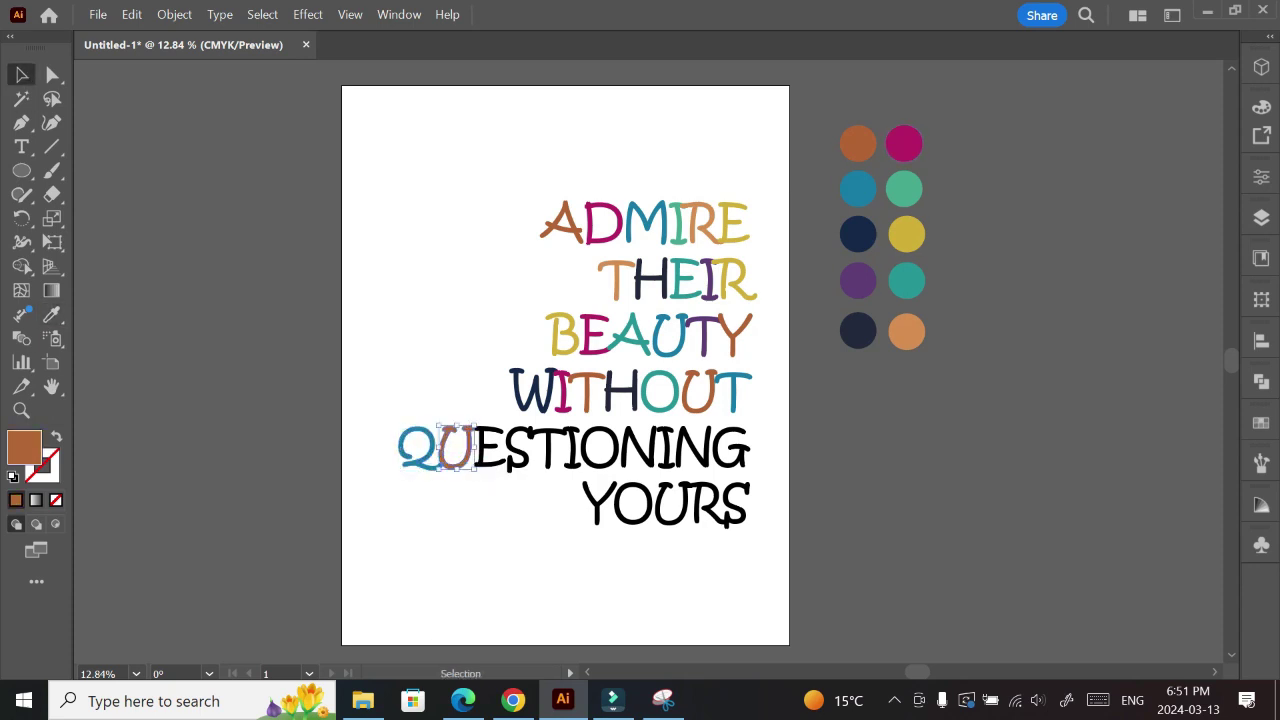
- Colour the E blue, the S yellow and the T blue in QUESTIONING
{"action": "left_click", "coordinate": [490, 450]}
{"action": "key", "text": "i"}
{"action": "left_click", "coordinate": [857, 189]}
{"action": "key", "text": "v"}
{"action": "left_click", "coordinate": [518, 450]}
{"action": "key", "text": "i"}
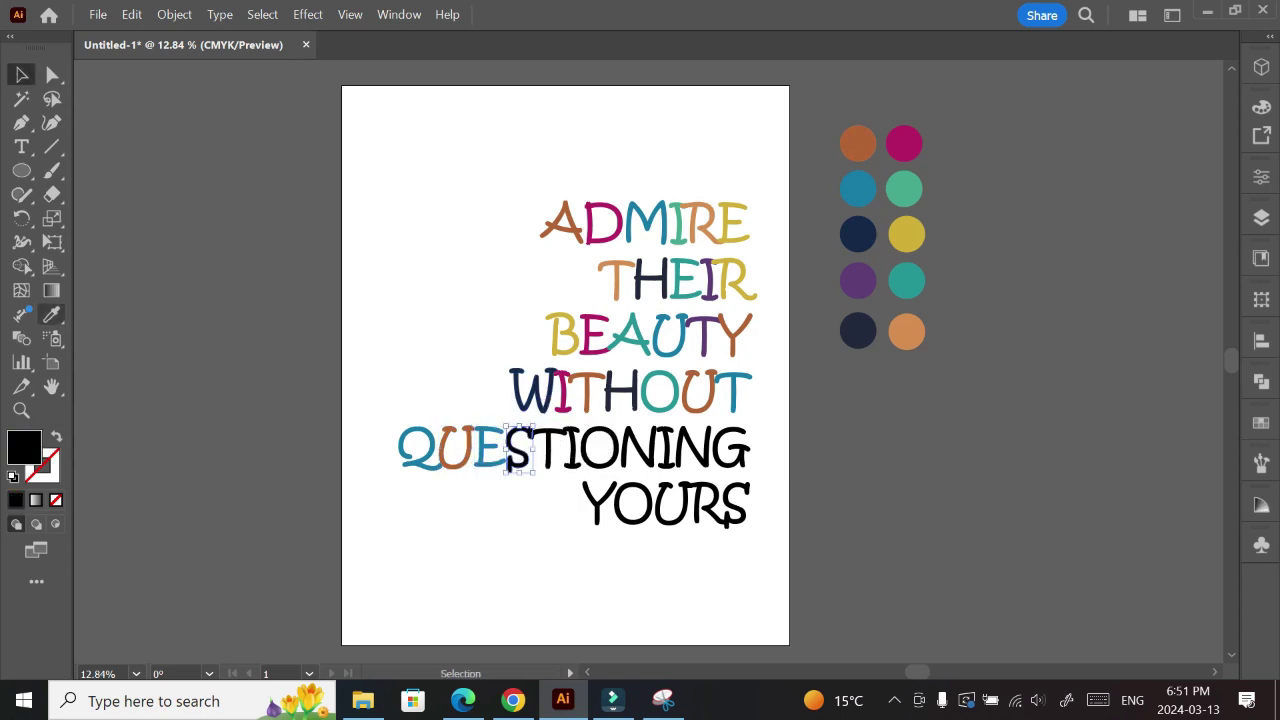
{"action": "left_click", "coordinate": [906, 234]}
{"action": "key", "text": "v"}
{"action": "left_click", "coordinate": [550, 450]}
{"action": "key", "text": "i"}
{"action": "left_click", "coordinate": [857, 189]}
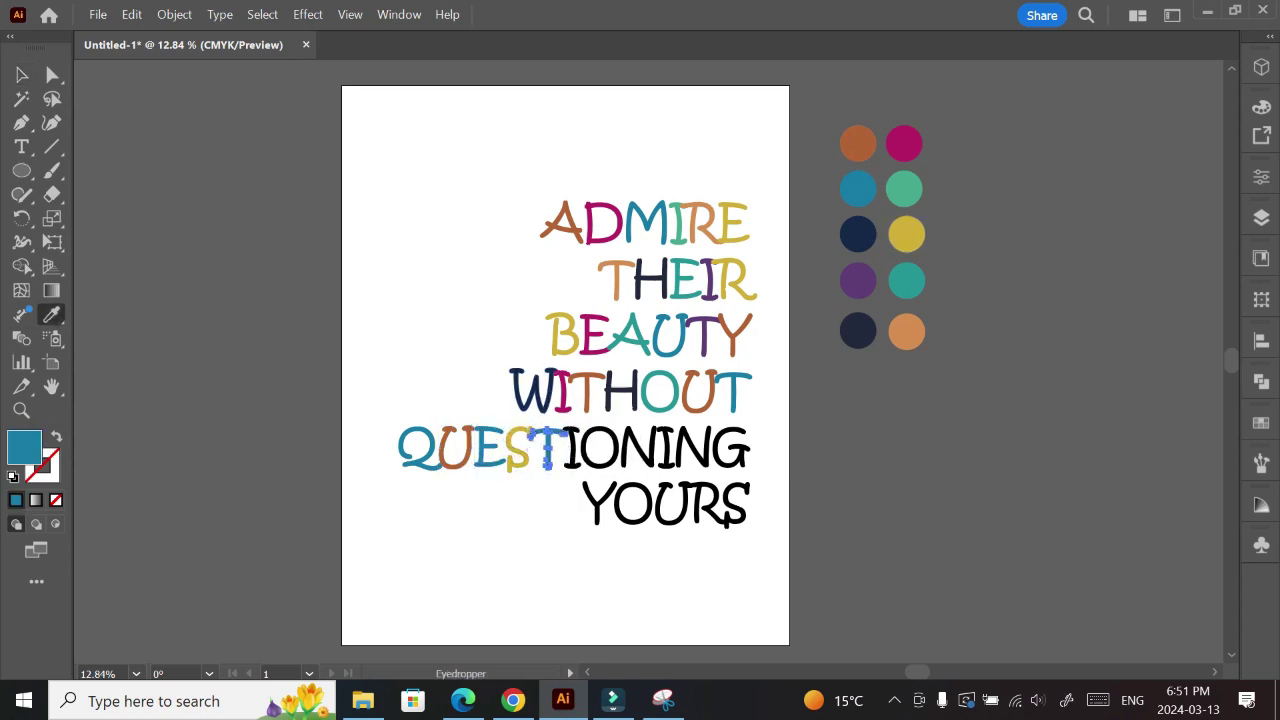
{"action": "key", "text": "v"}
- Fill the O of QUESTIONING brown and the first N green
{"action": "left_click", "coordinate": [600, 450]}
{"action": "key", "text": "i"}
{"action": "left_click", "coordinate": [857, 143]}
{"action": "key", "text": "v"}
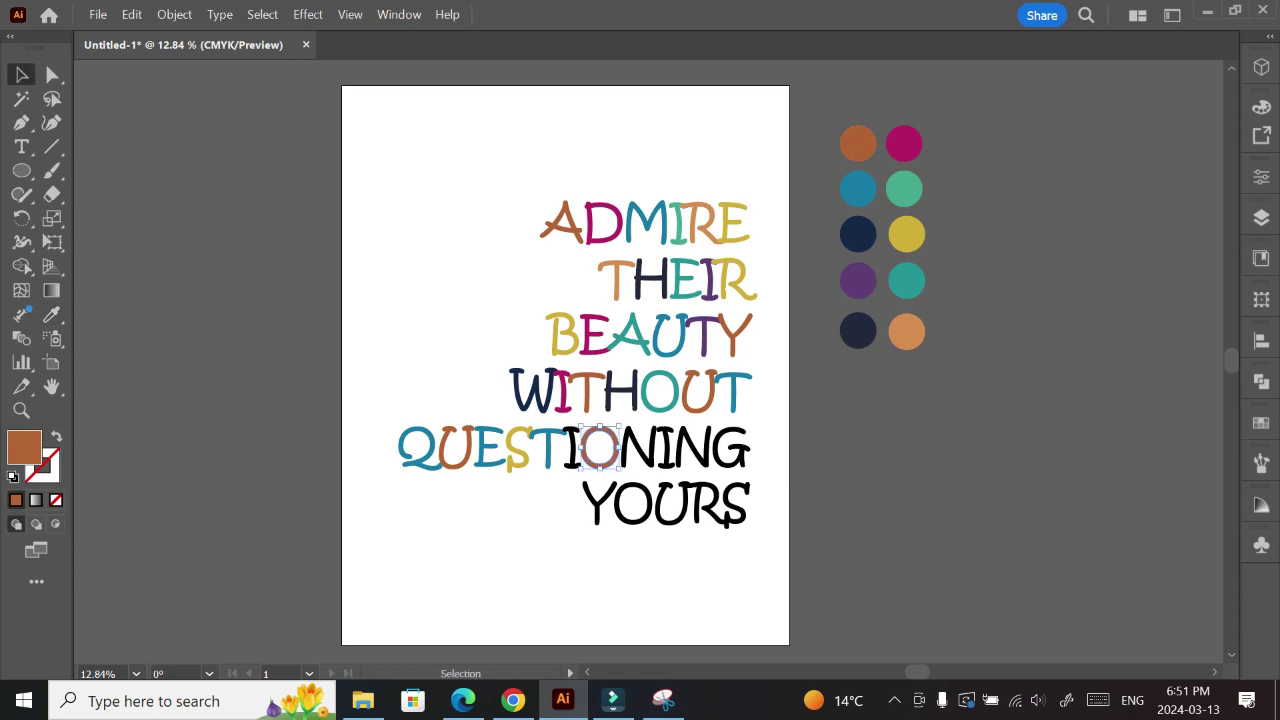
{"action": "left_click", "coordinate": [640, 450]}
{"action": "key", "text": "i"}
{"action": "left_click", "coordinate": [903, 189]}
{"action": "key", "text": "v"}
- Colour the second N of QUESTIONING light orange
{"action": "left_click", "coordinate": [665, 450]}
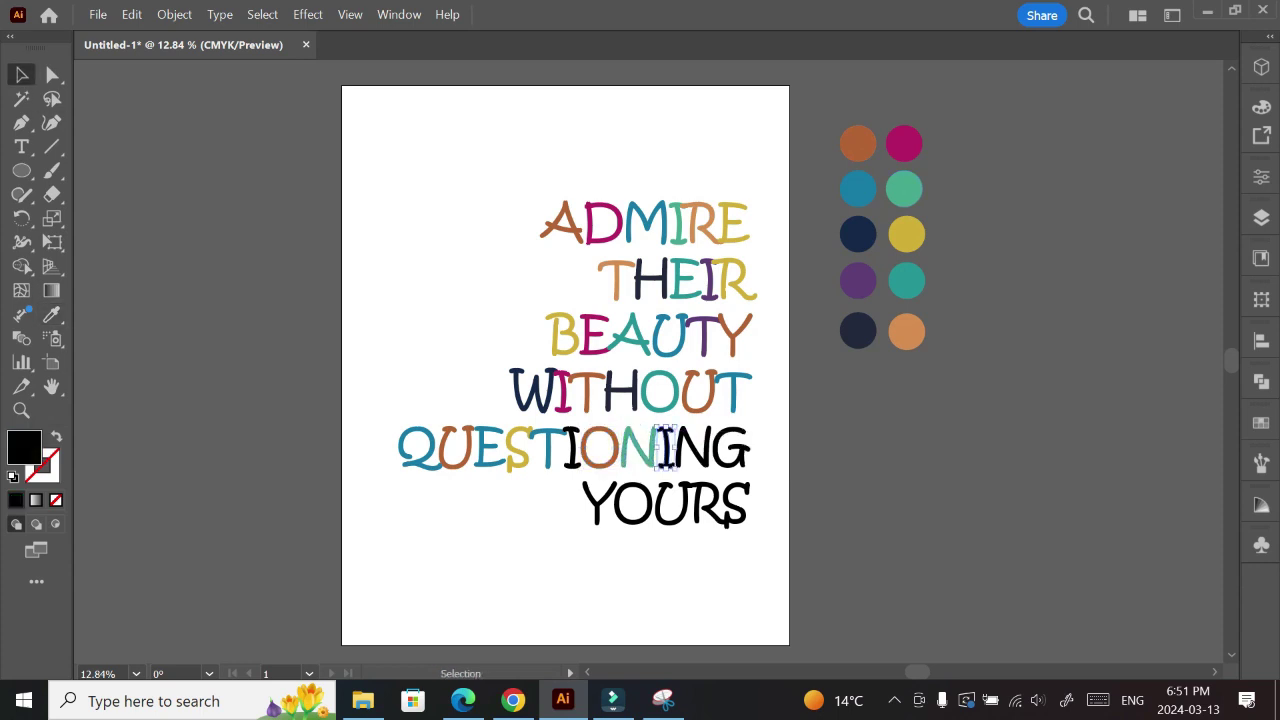
{"action": "key", "text": "i"}
{"action": "key", "text": "v"}
{"action": "left_click", "coordinate": [693, 450]}
{"action": "key", "text": "i"}
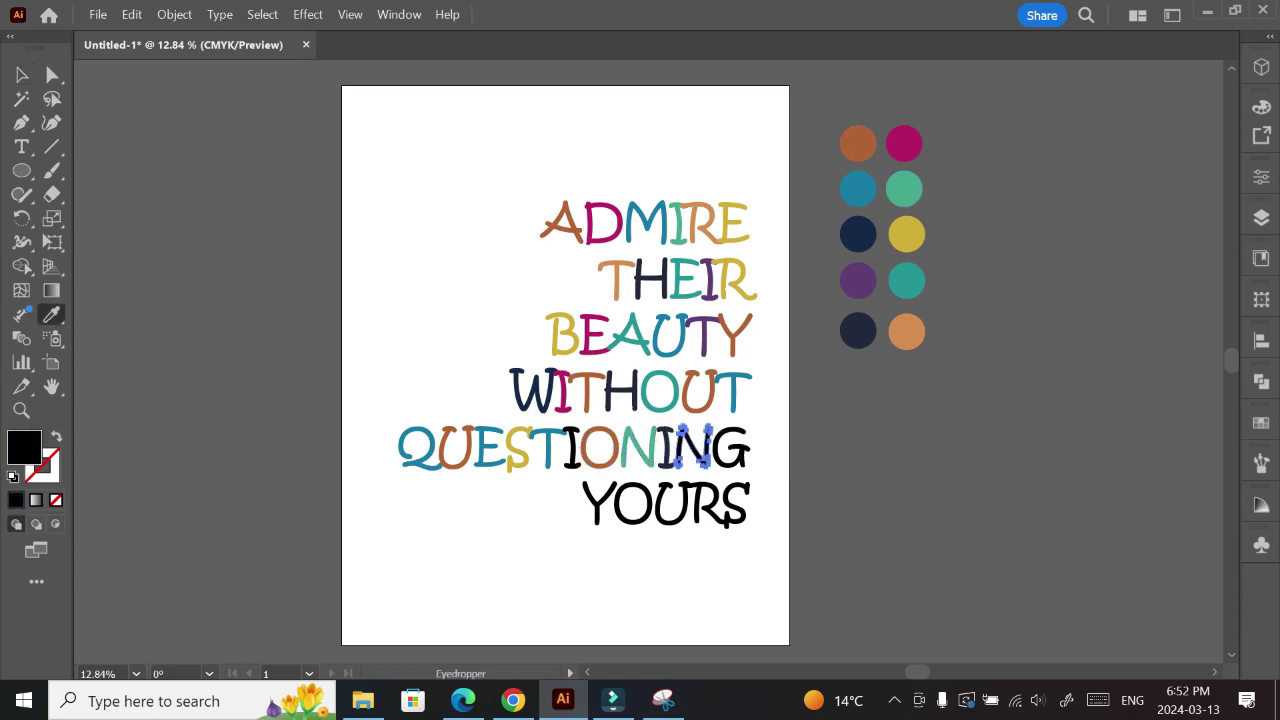
{"action": "left_click", "coordinate": [906, 331]}
{"action": "key", "text": "v"}
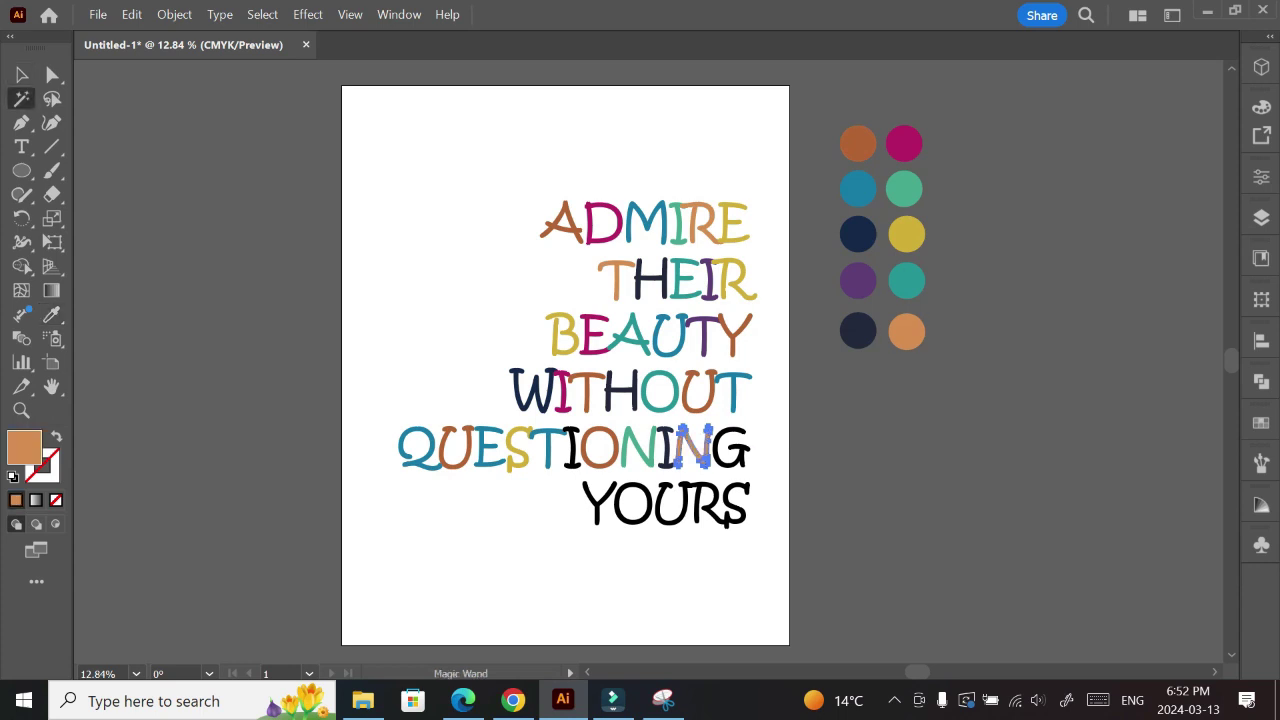
- Colour the G of QUESTIONING purple after trying brown, navy and yellow
{"action": "left_click", "coordinate": [735, 450]}
{"action": "key", "text": "i"}
{"action": "left_click", "coordinate": [858, 148]}
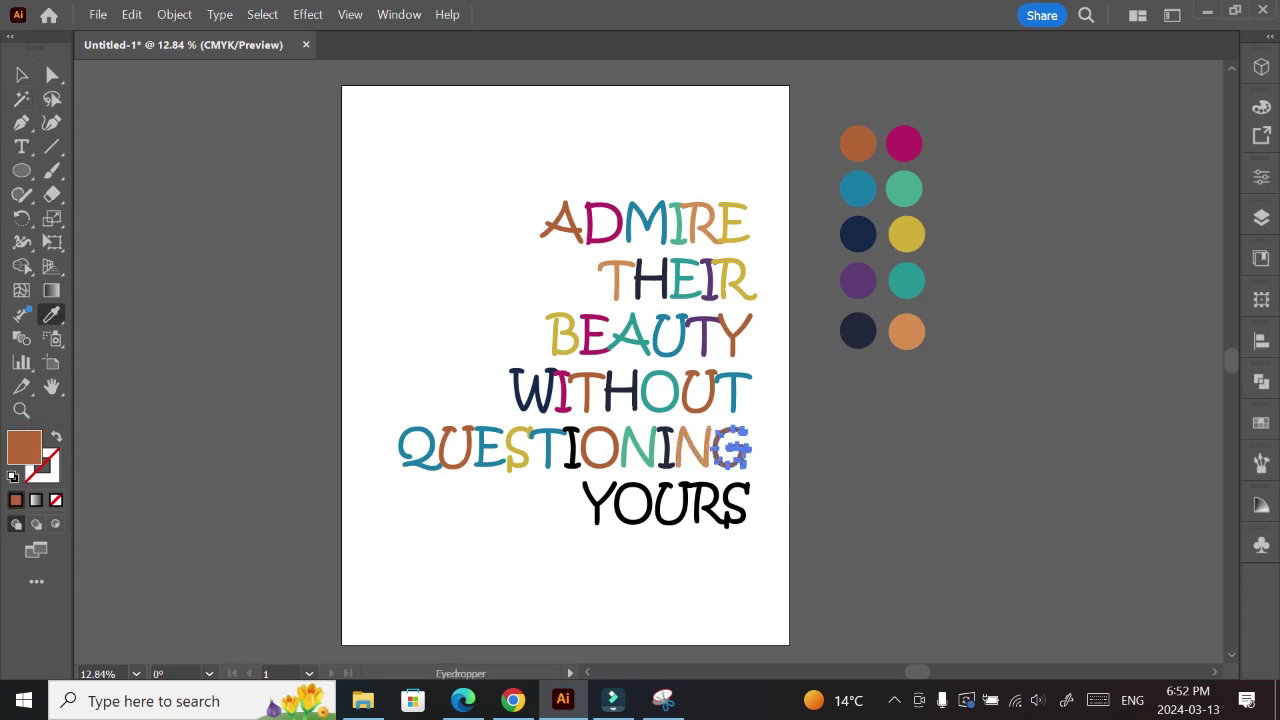
{"action": "left_click", "coordinate": [858, 233]}
{"action": "left_click", "coordinate": [906, 234]}
{"action": "left_click", "coordinate": [858, 280]}
{"action": "key", "text": "v"}
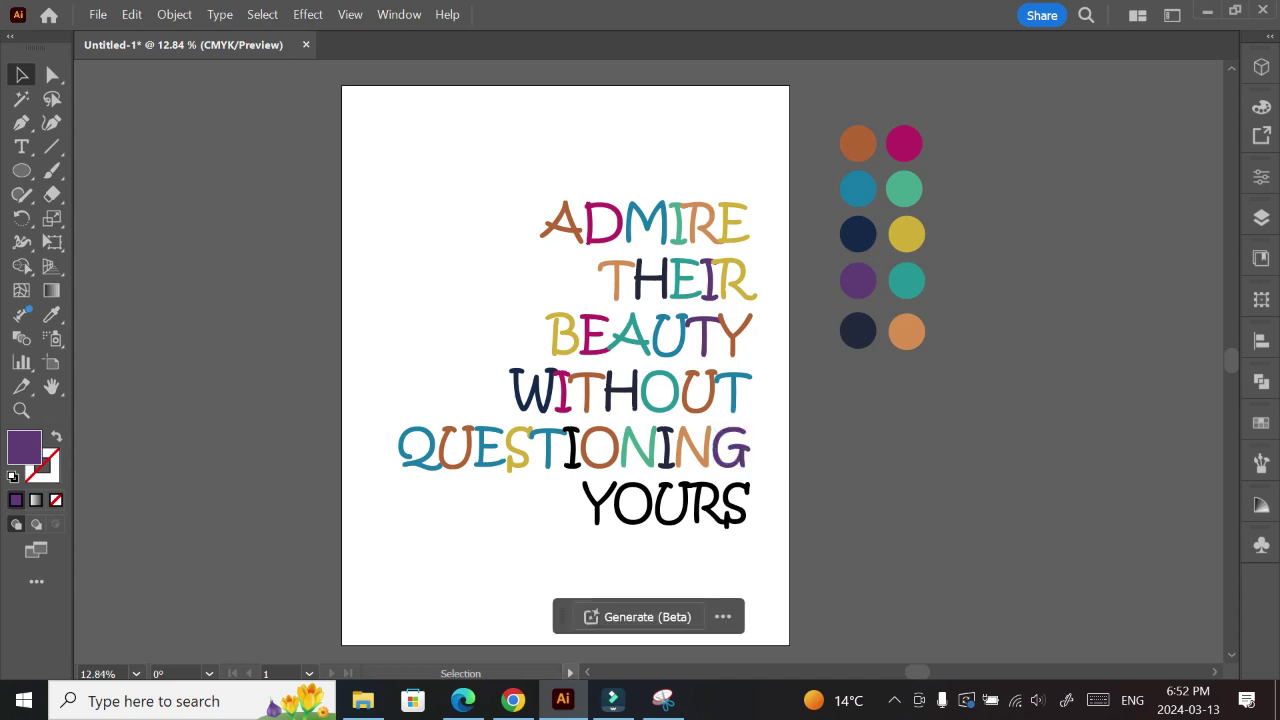
- Colour YOURS' Y sea-green, O brown and U mustard yellow
{"action": "left_click", "coordinate": [595, 500]}
{"action": "key", "text": "i"}
{"action": "left_click", "coordinate": [904, 188]}
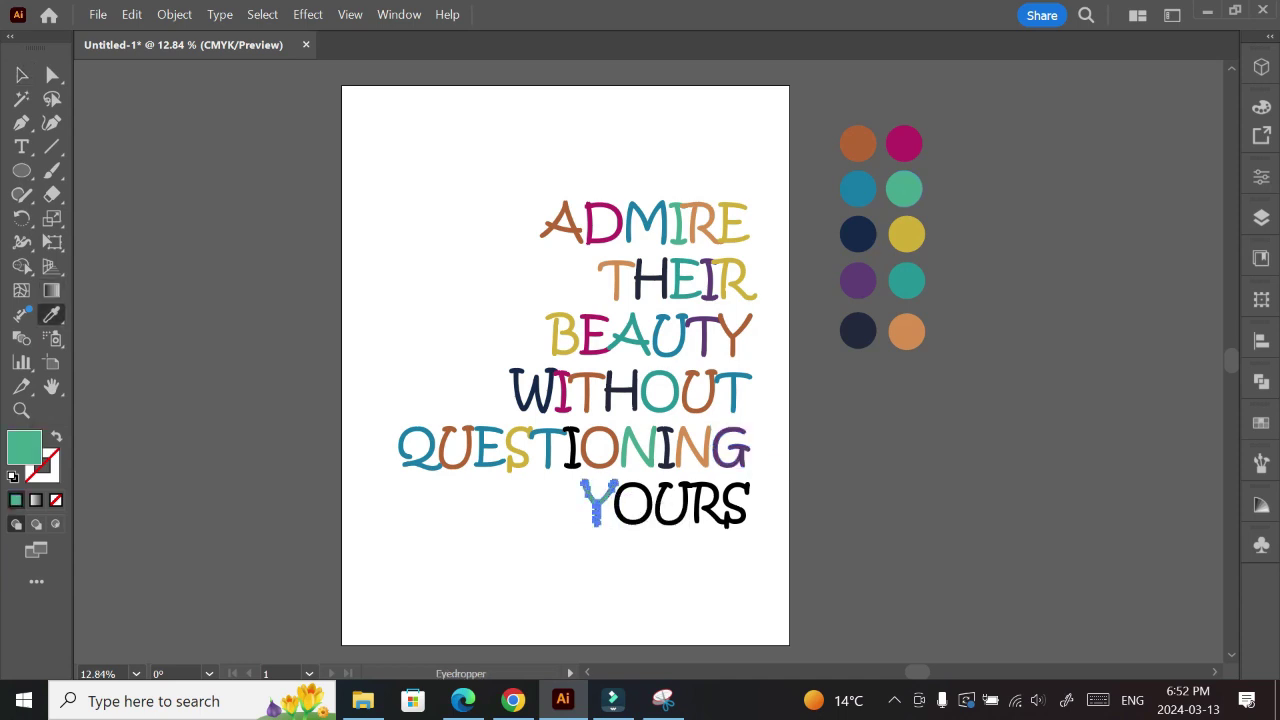
{"action": "key", "text": "v"}
{"action": "left_click", "coordinate": [633, 503]}
{"action": "key", "text": "i"}
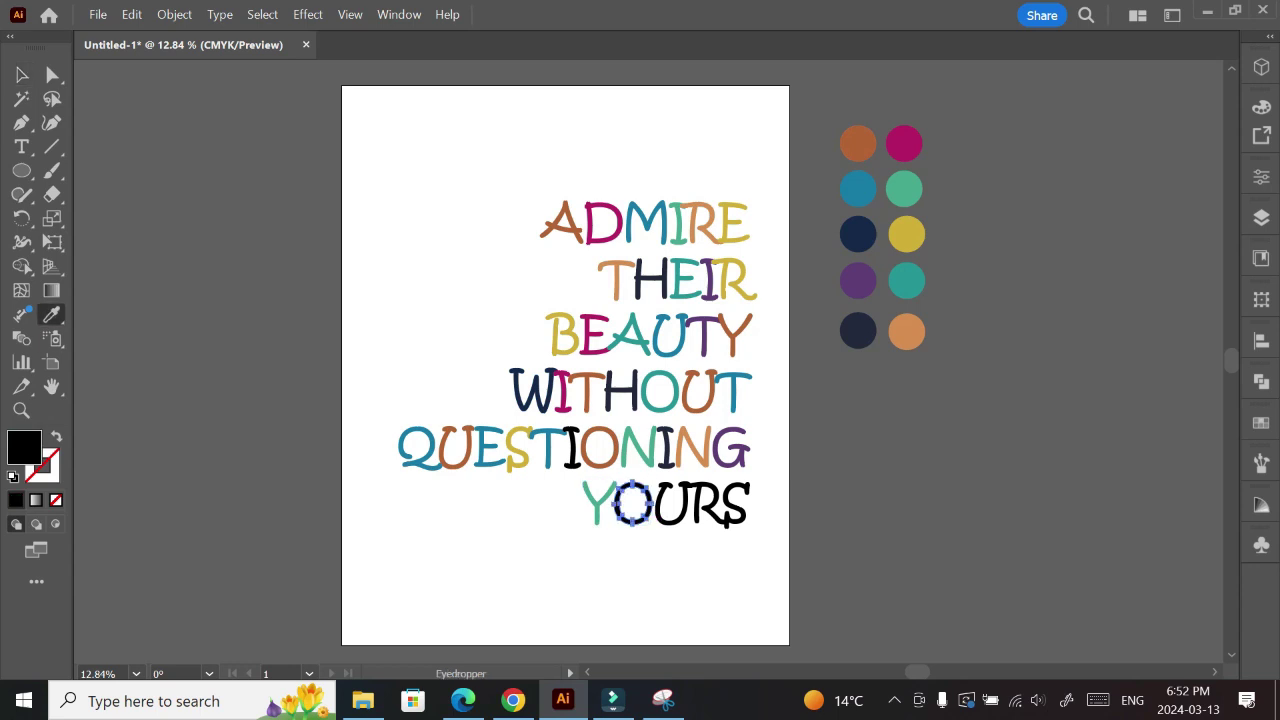
{"action": "left_click", "coordinate": [858, 143]}
{"action": "key", "text": "v"}
{"action": "left_click", "coordinate": [673, 503]}
{"action": "key", "text": "i"}
{"action": "left_click", "coordinate": [906, 234]}
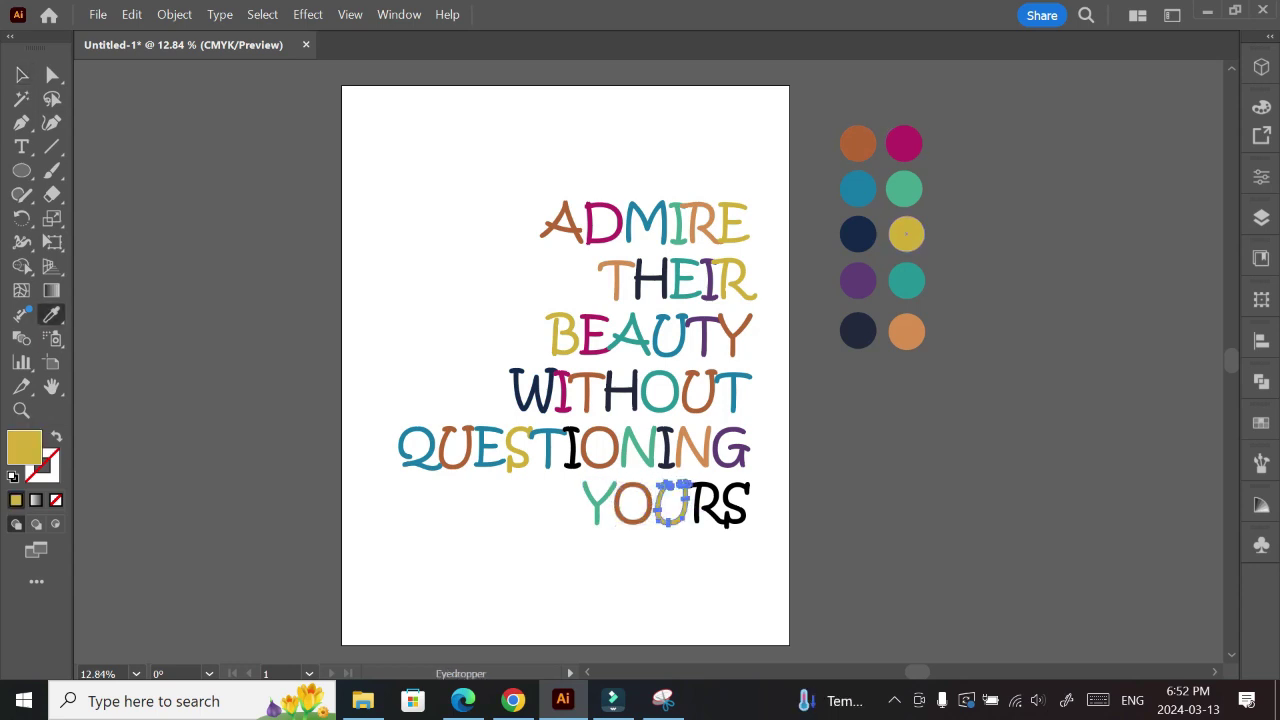
{"action": "key", "text": "v"}
- Colour the R of YOURS light orange and the S teal-blue, then deselect
{"action": "left_click", "coordinate": [716, 505]}
{"action": "key", "text": "i"}
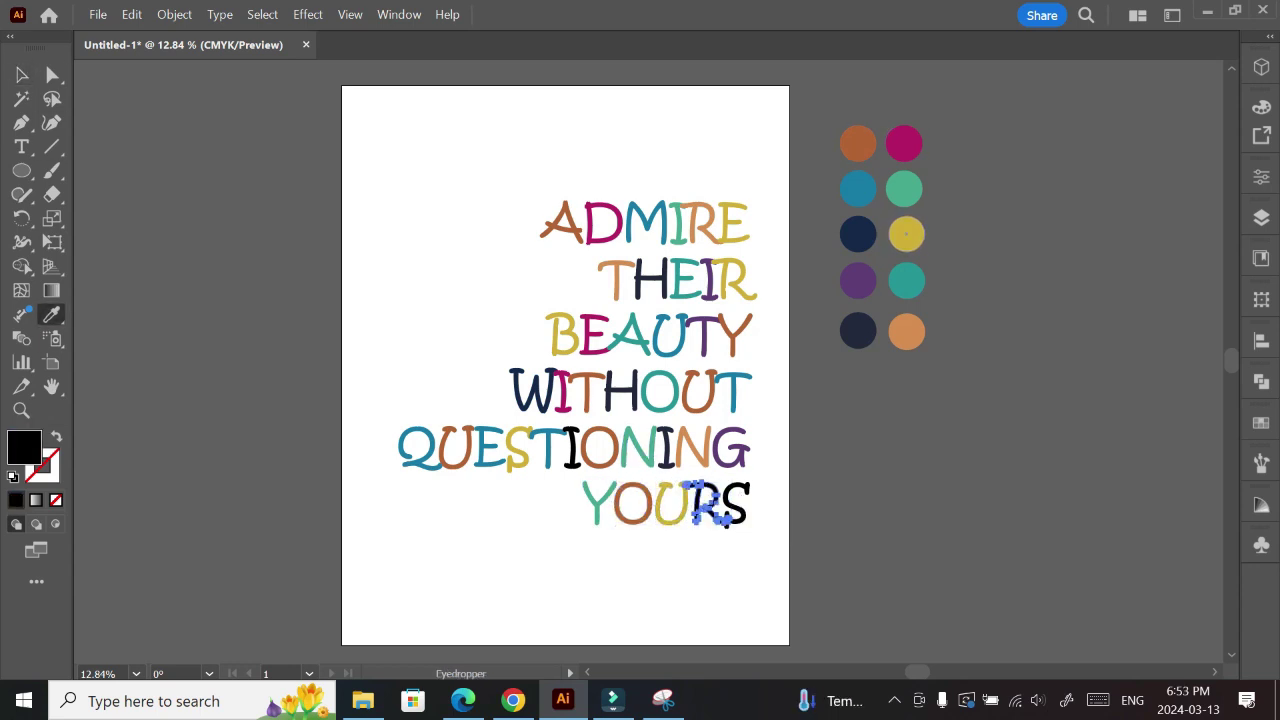
{"action": "left_click", "coordinate": [906, 280]}
{"action": "left_click", "coordinate": [906, 331]}
{"action": "key", "text": "v"}
{"action": "left_click", "coordinate": [737, 506]}
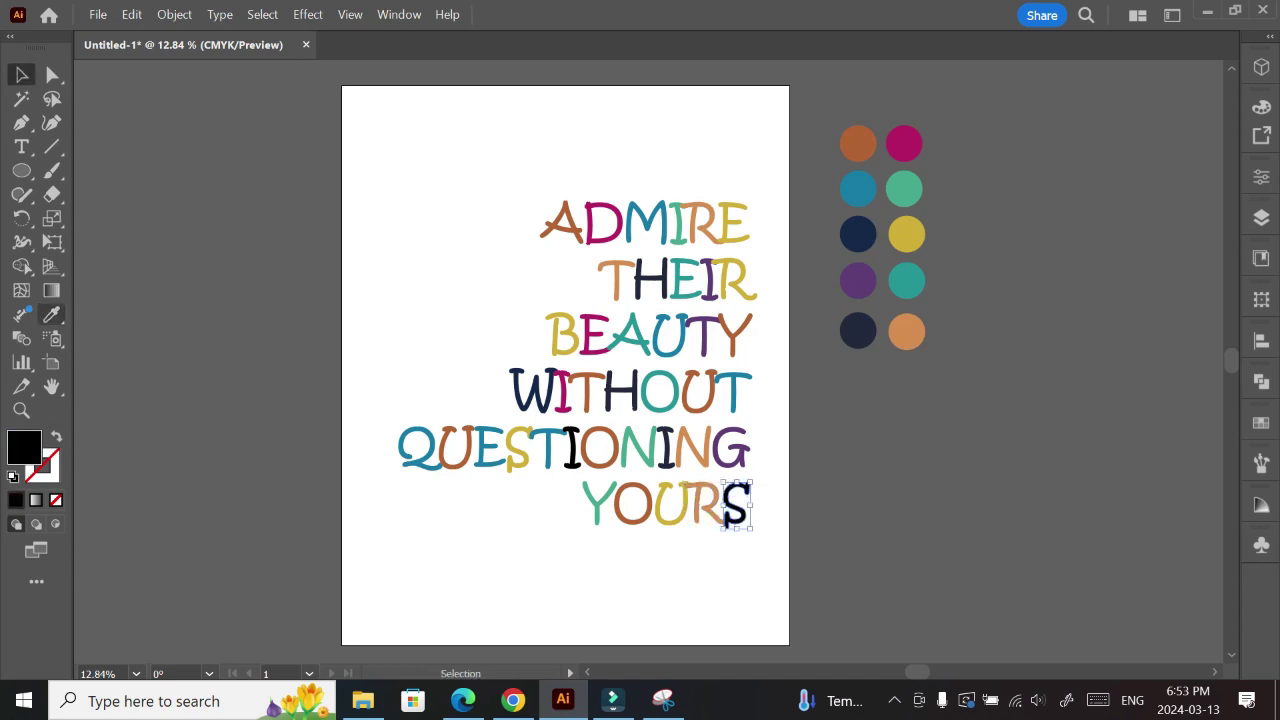
{"action": "key", "text": "i"}
{"action": "left_click", "coordinate": [857, 188]}
{"action": "key", "text": "v"}
{"action": "key", "text": "ctrl+shift+a"}
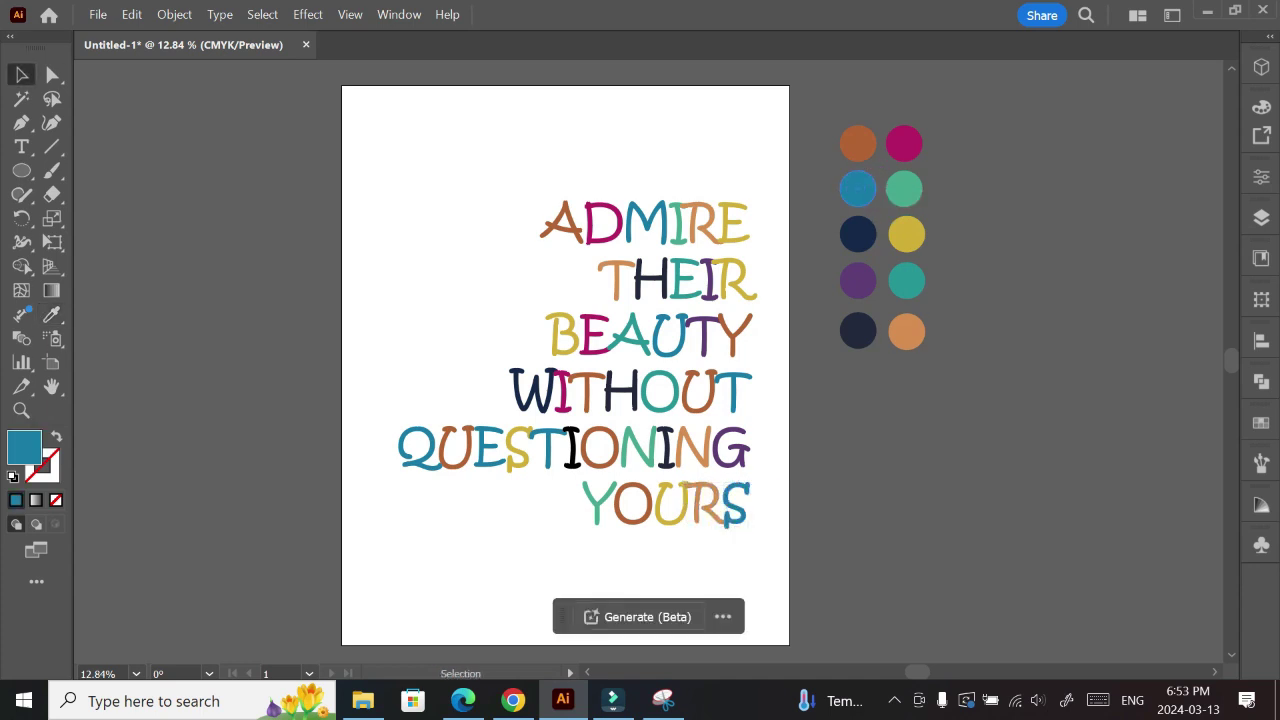
- Draw an exact-size rectangle (2400 by 3) from the page's upper-left
{"action": "key", "text": "l"}
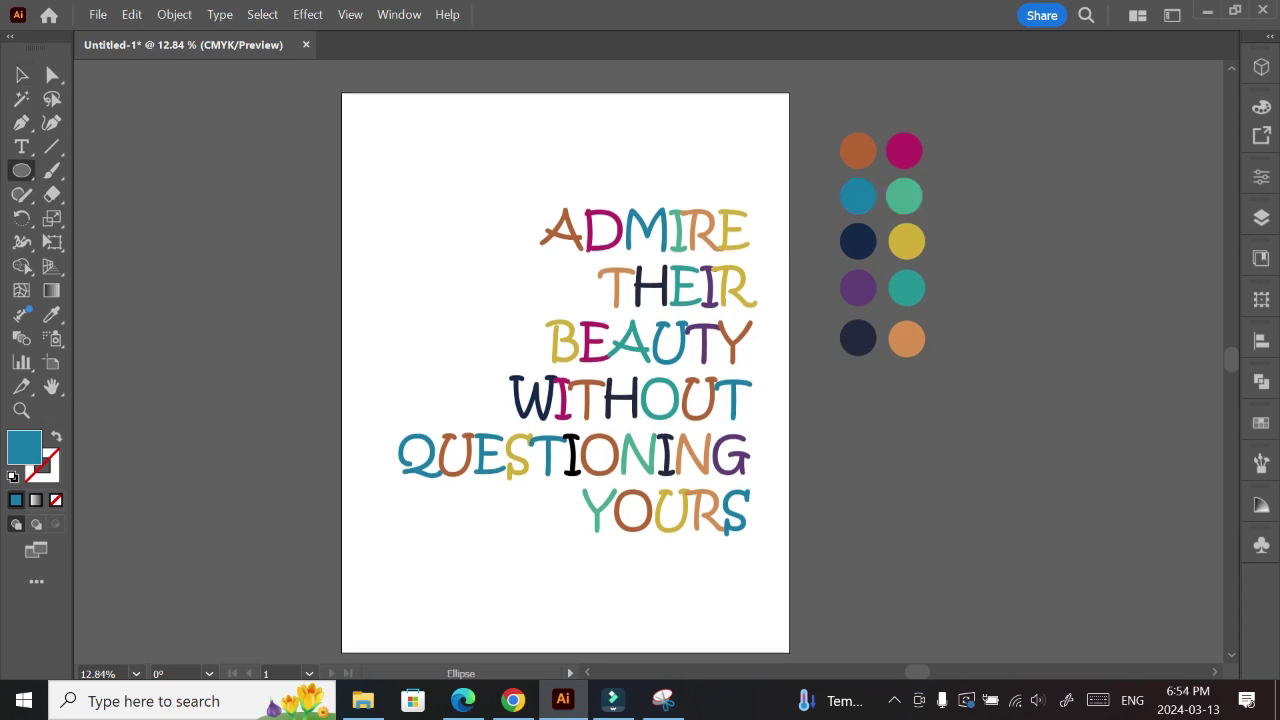
{"action": "left_click_drag", "start_coordinate": [21, 170], "coordinate": [100, 171]}
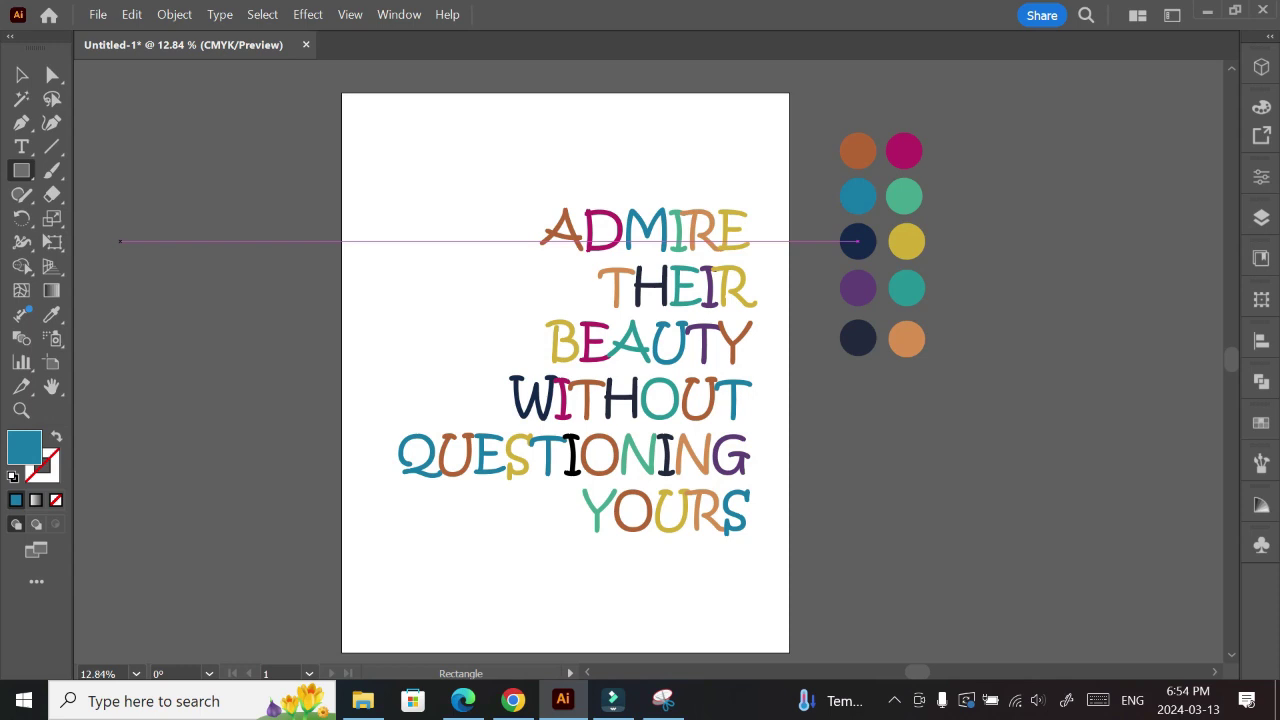
{"action": "left_click", "coordinate": [381, 195]}
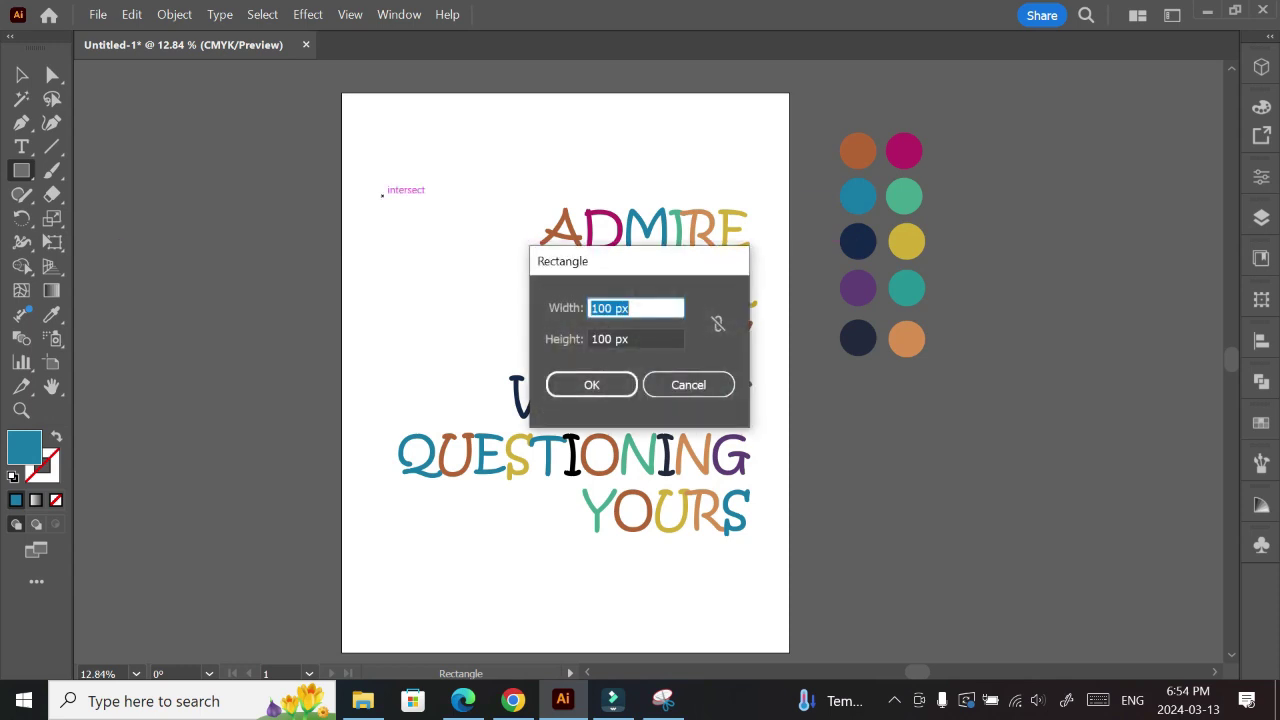
{"action": "type", "text": "2400"}
{"action": "key", "text": "Tab"}
{"action": "type", "text": "3"}
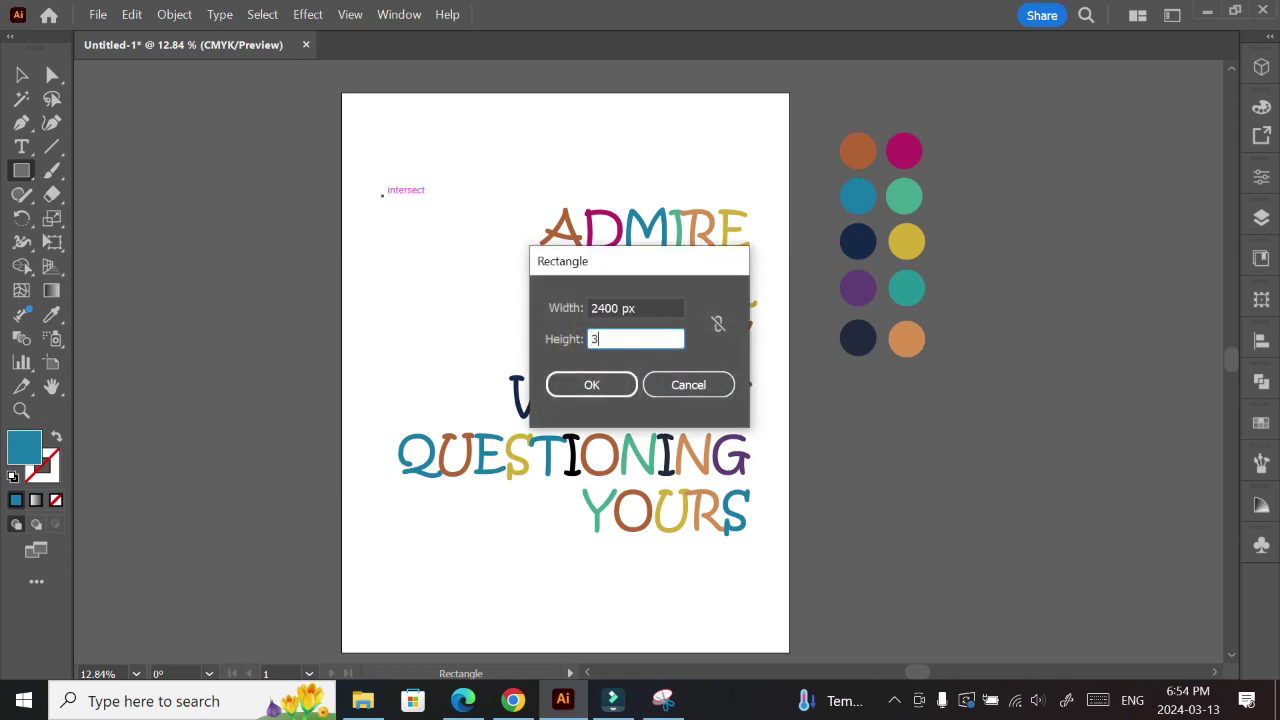
{"action": "key", "text": "Return"}
{"action": "key", "text": "v"}
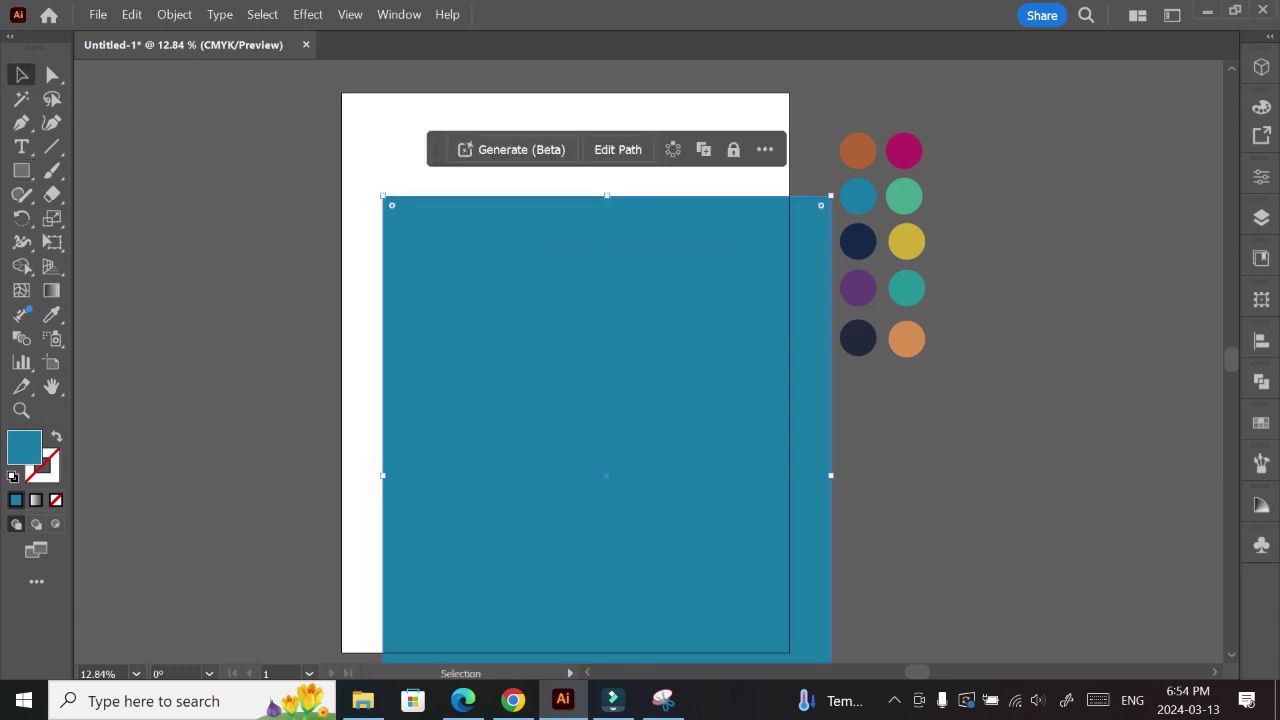
- Centre the rectangle horizontally and vertically on the artboard
{"action": "left_click", "coordinate": [1262, 340]}
{"action": "left_click", "coordinate": [1053, 385]}
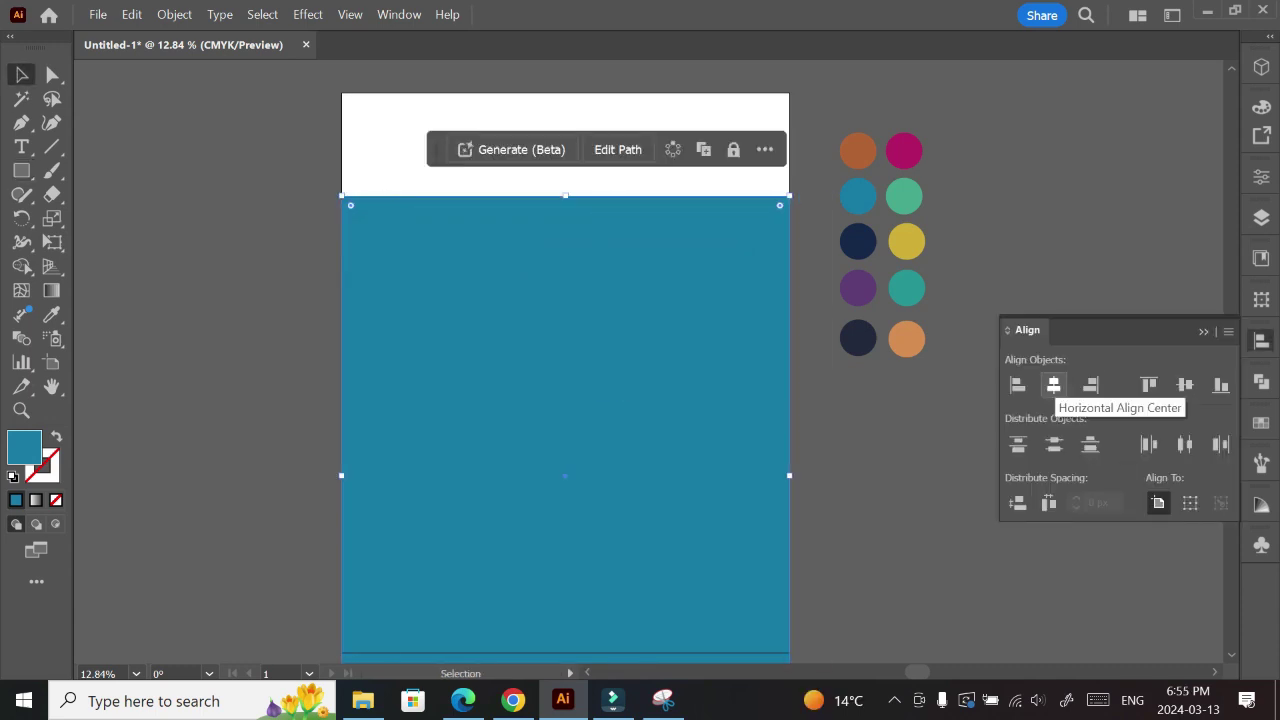
{"action": "left_click", "coordinate": [1185, 385]}
{"action": "right_click", "coordinate": [578, 123]}
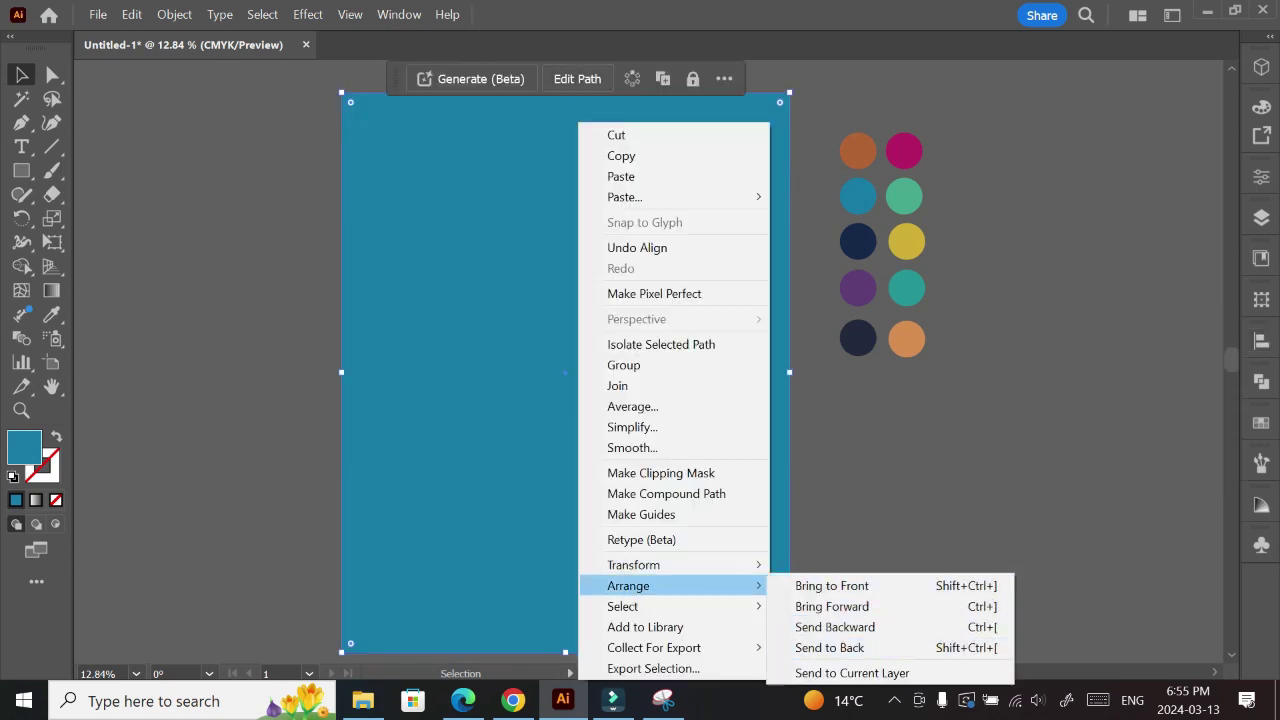
{"action": "key", "text": "Escape"}
- Fill the rectangle off-white FFFFF8 and send it behind the quote
{"action": "double_click", "coordinate": [24, 446]}
{"action": "type", "text": "D3DADD"}
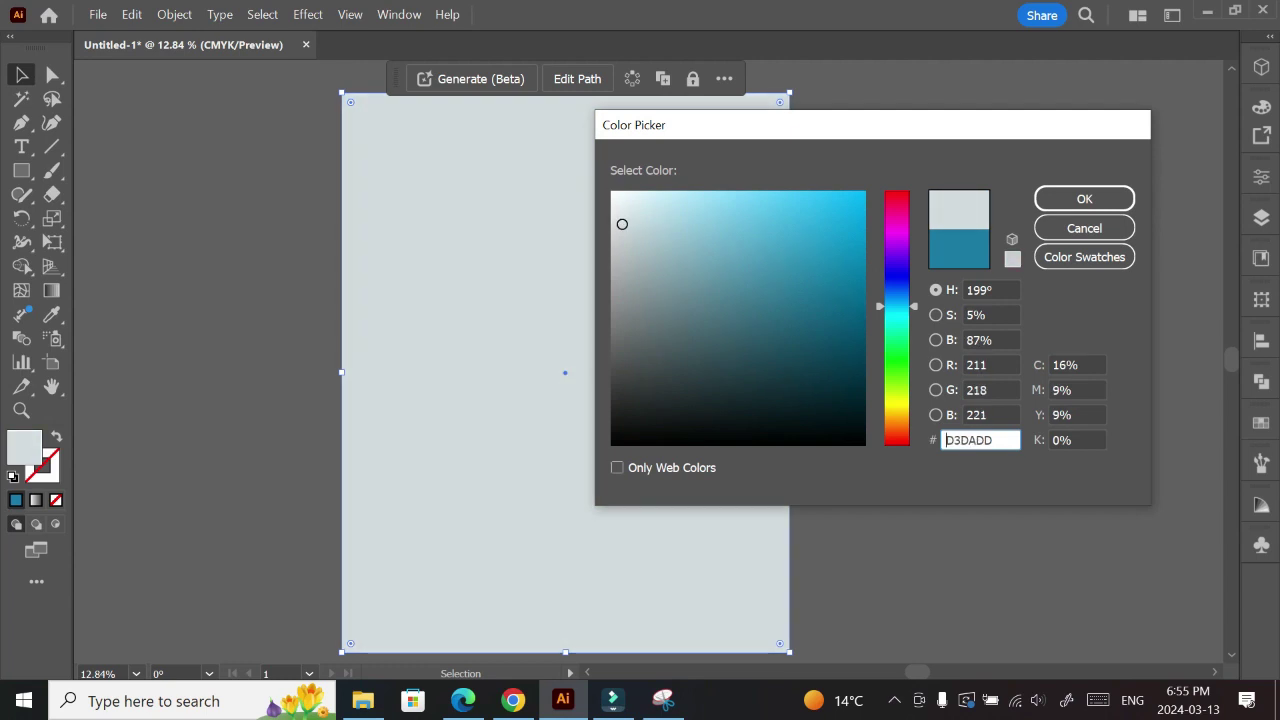
{"action": "type", "text": "EDEFE4"}
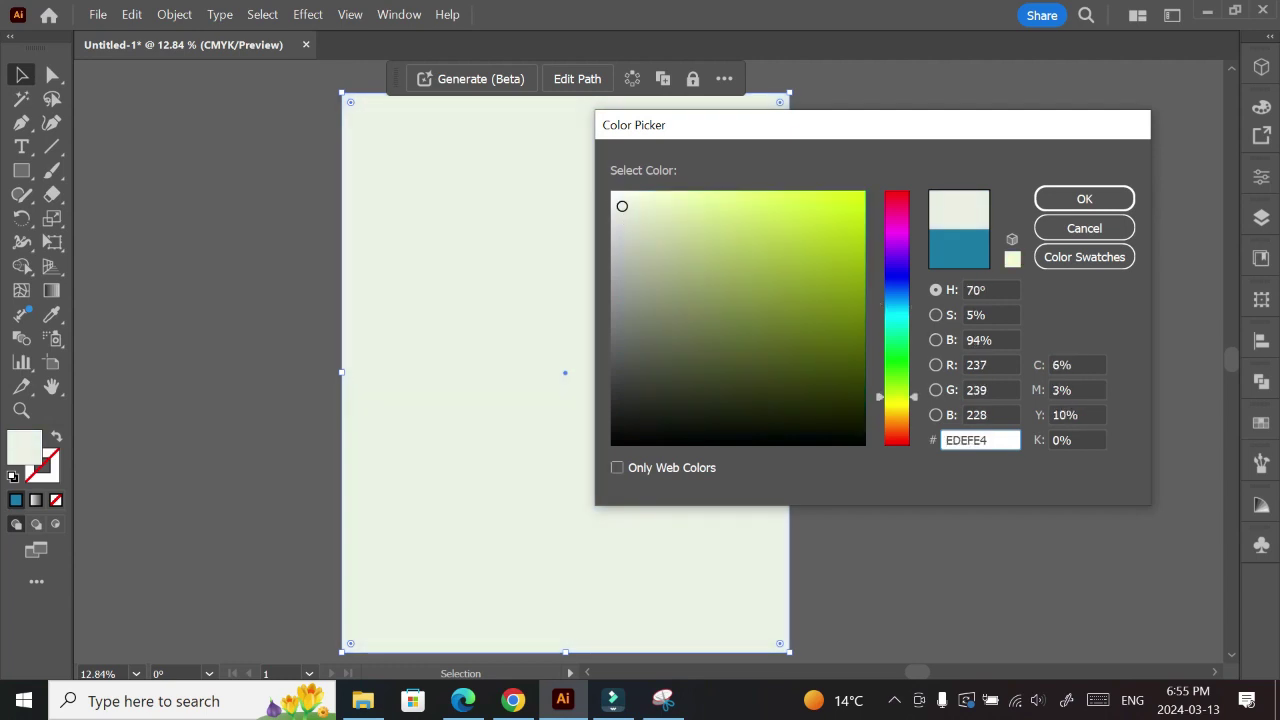
{"action": "type", "text": "F7F8EDFBFCF7F8F9F4F9F9F4"}
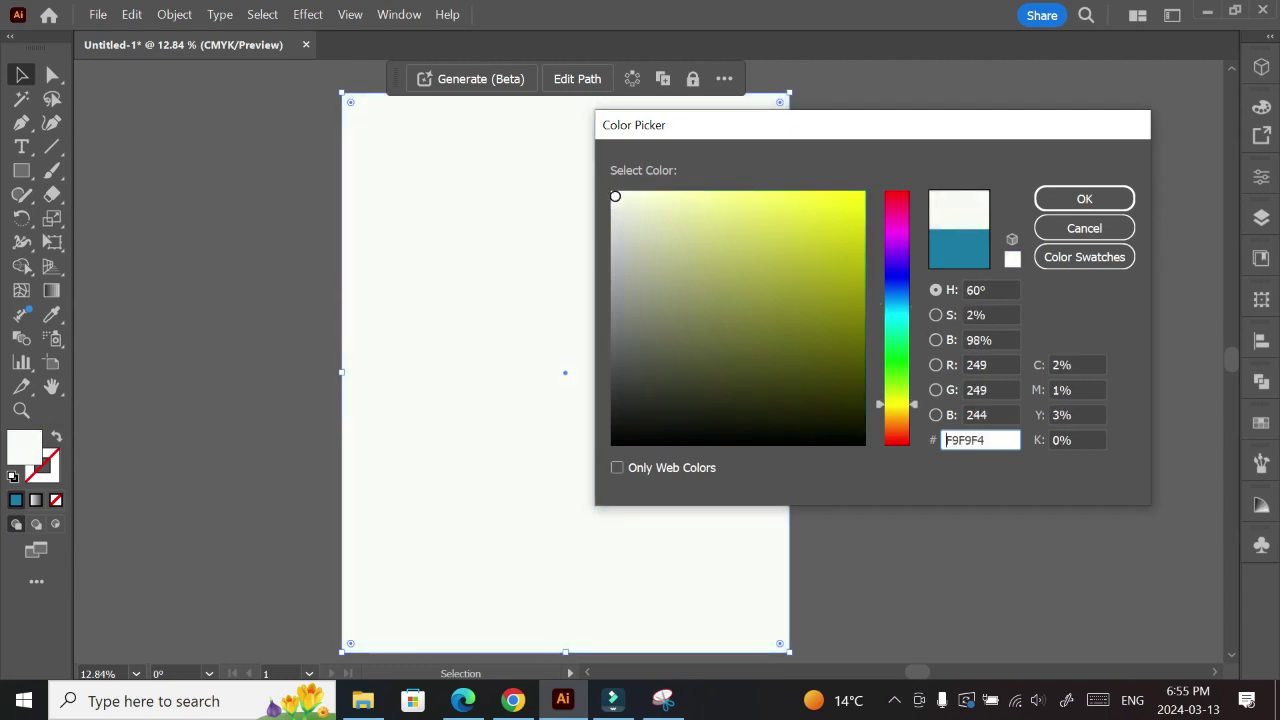
{"action": "left_click_drag", "start_coordinate": [615, 196], "coordinate": [618, 190]}
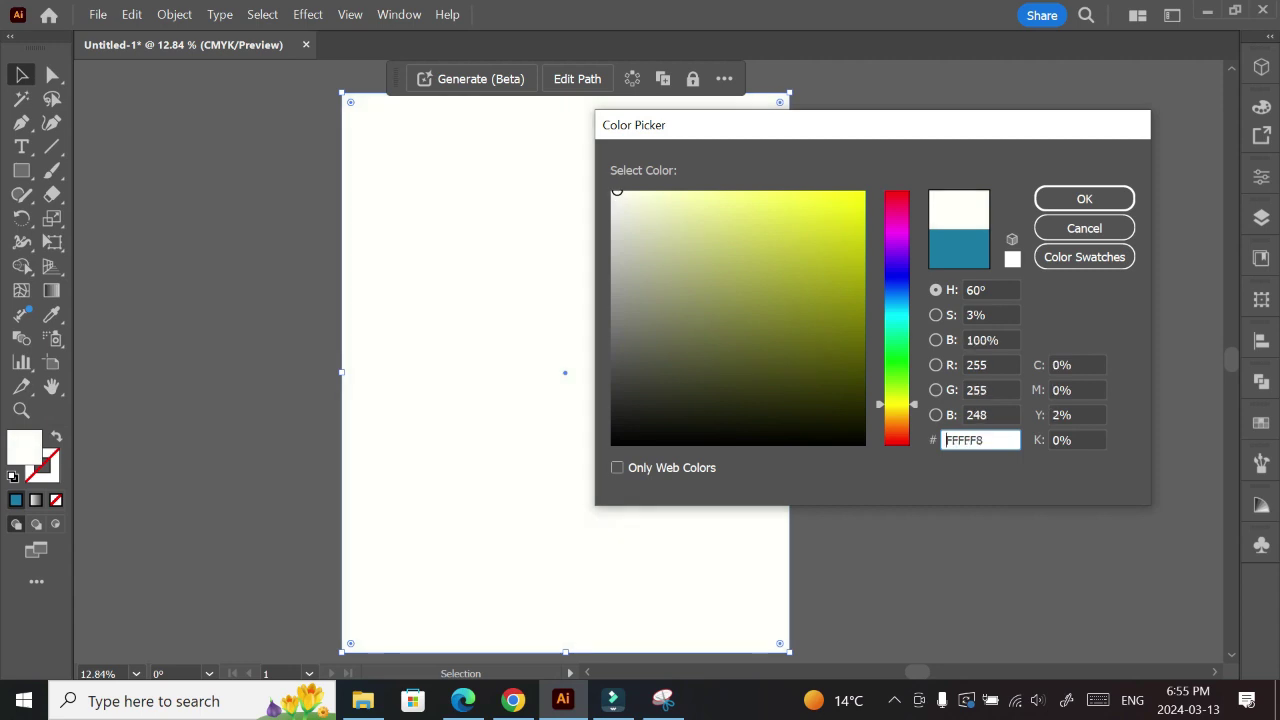
{"action": "left_click", "coordinate": [1084, 199]}
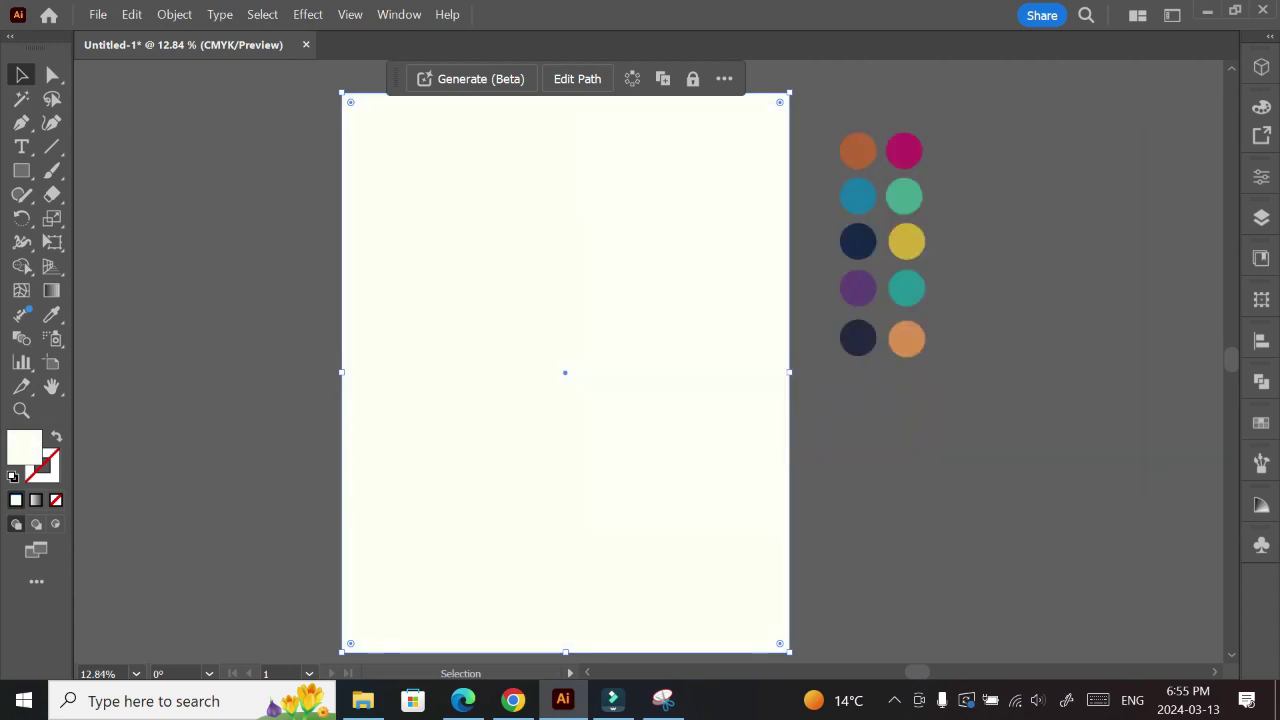
{"action": "right_click", "coordinate": [522, 123]}
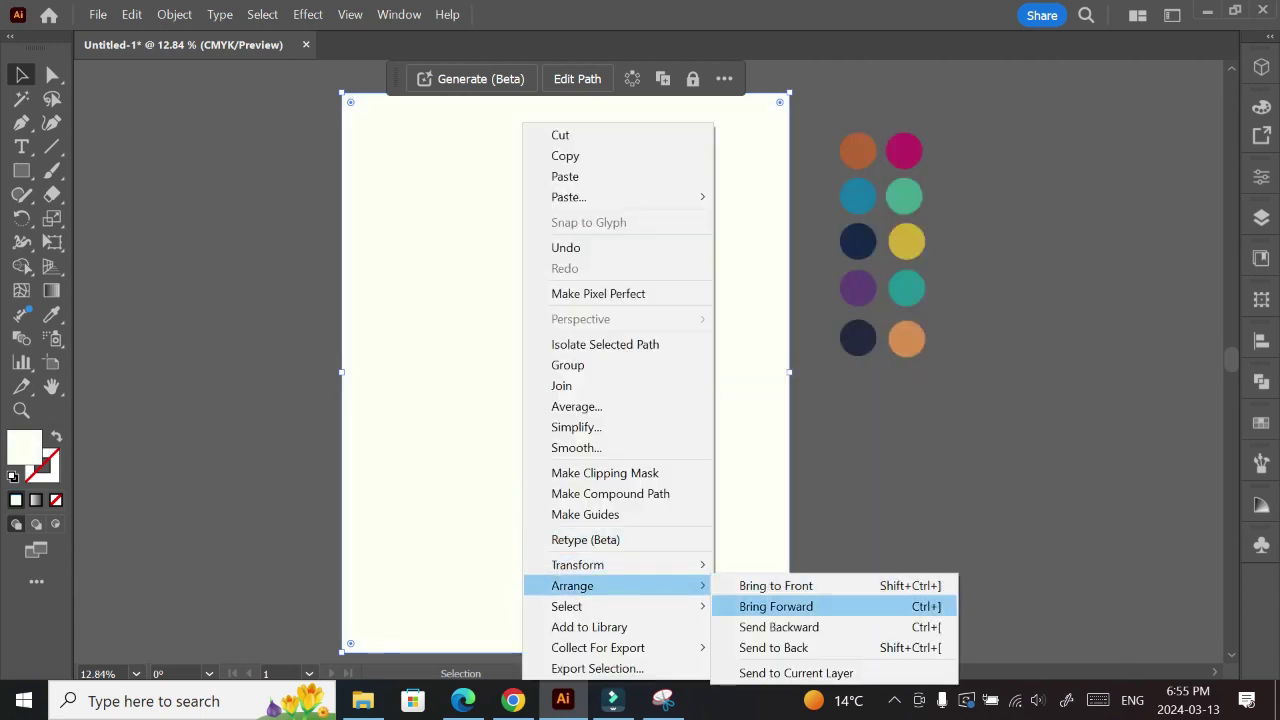
{"action": "left_click", "coordinate": [773, 647]}
- Draw a small square near the page's top-left filled with the B's gold
{"action": "key", "text": "m"}
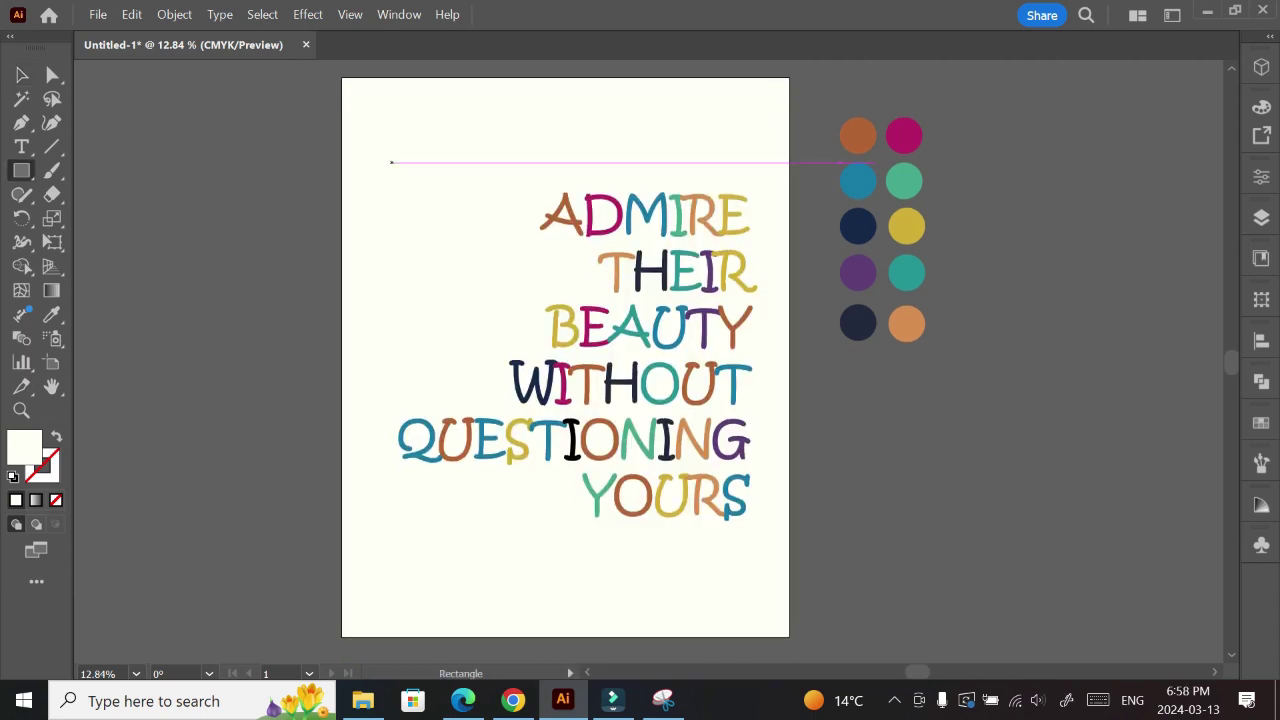
{"action": "left_click_drag", "start_coordinate": [391, 162], "coordinate": [423, 196]}
{"action": "key", "text": "v"}
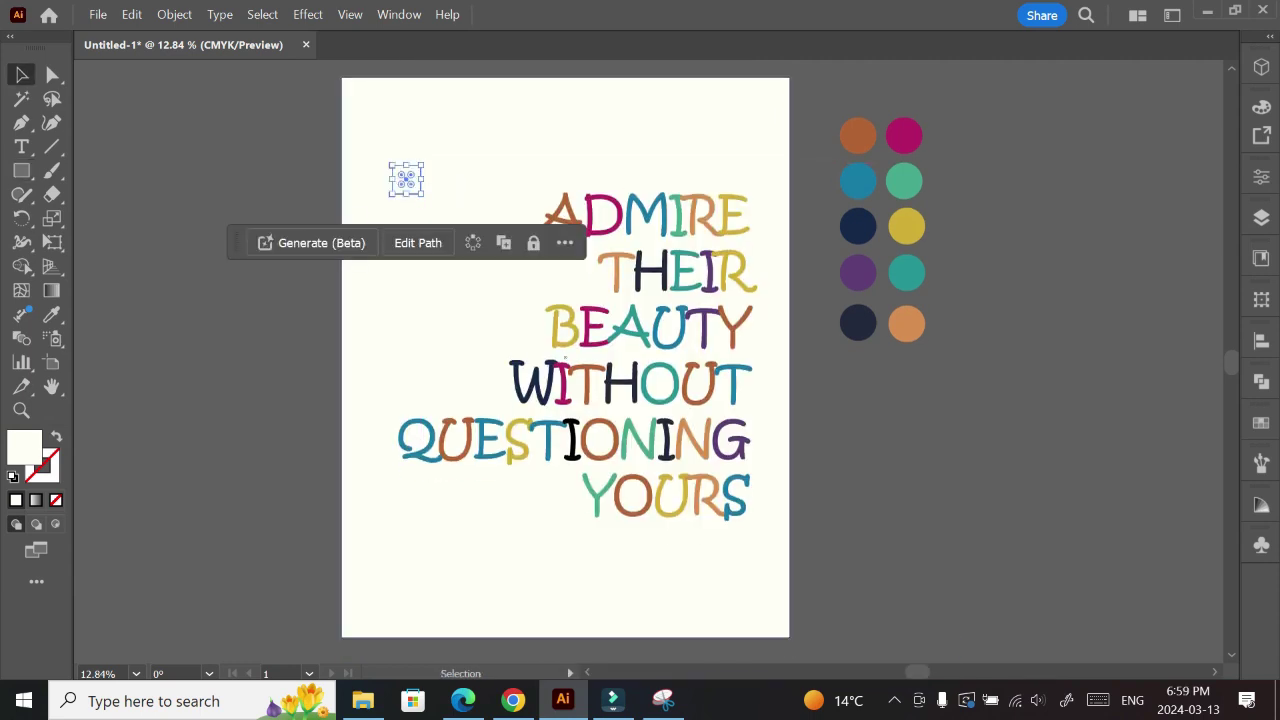
{"action": "left_click", "coordinate": [52, 314]}
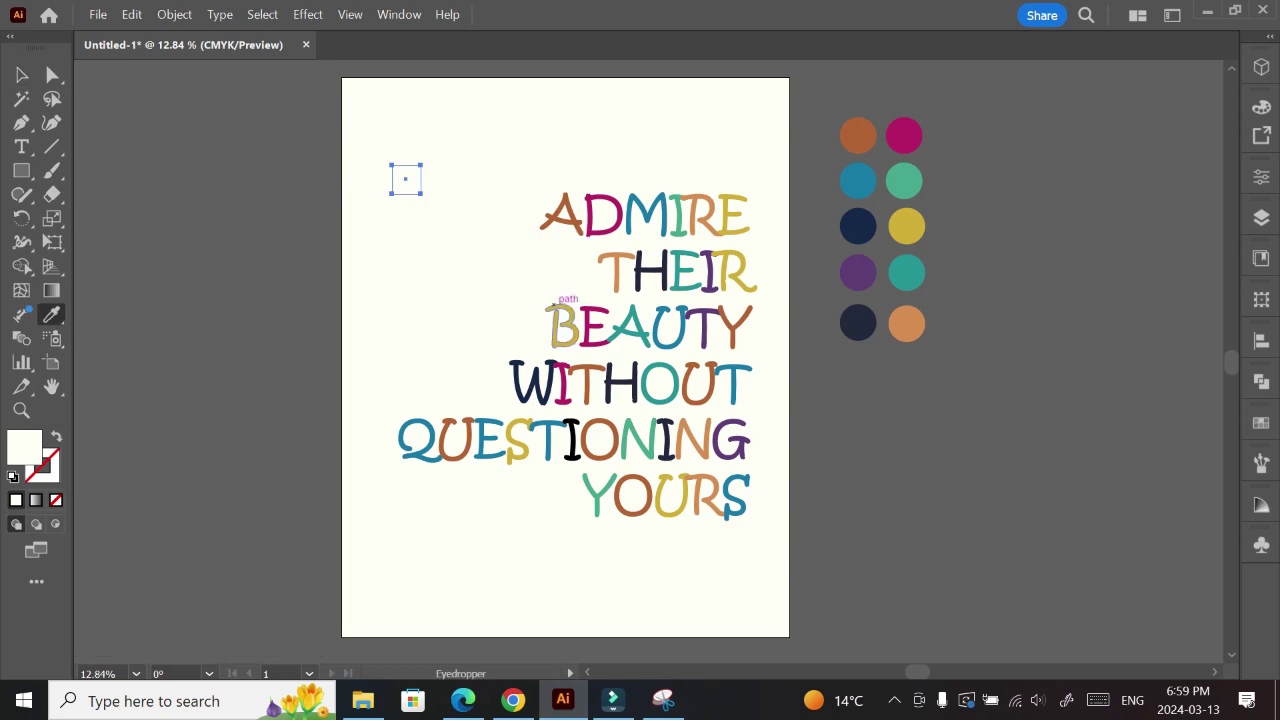
{"action": "left_click", "coordinate": [550, 308]}
{"action": "key", "text": "v"}
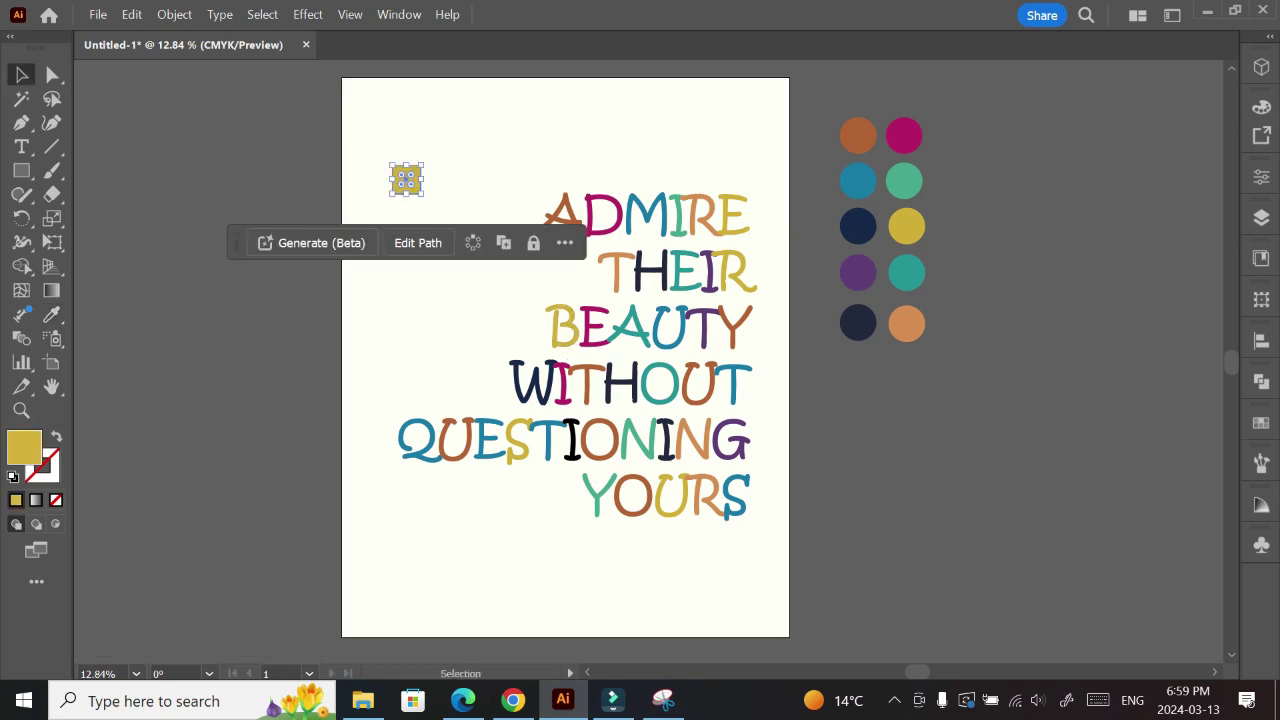
- Pucker & Bloat the square into a four-pointed star and nudge it up-right
{"action": "left_click", "coordinate": [307, 14]}
{"action": "left_click", "coordinate": [586, 211]}
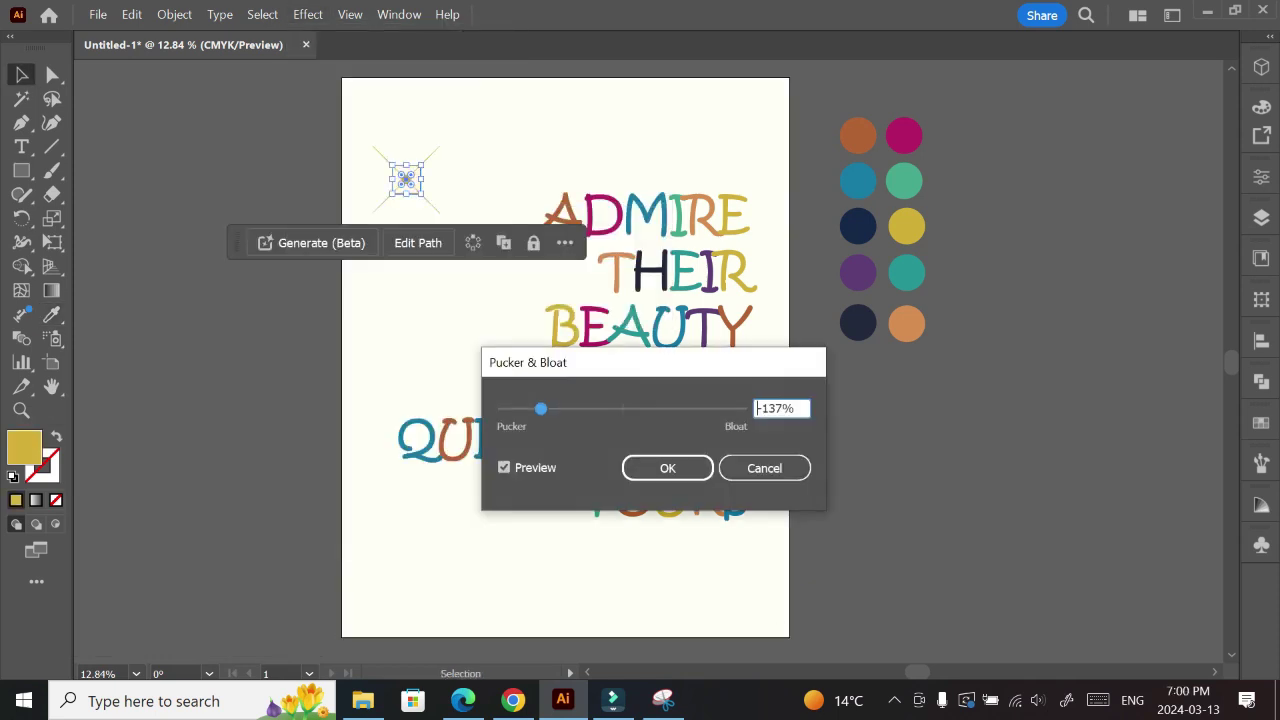
{"action": "key", "text": "Return"}
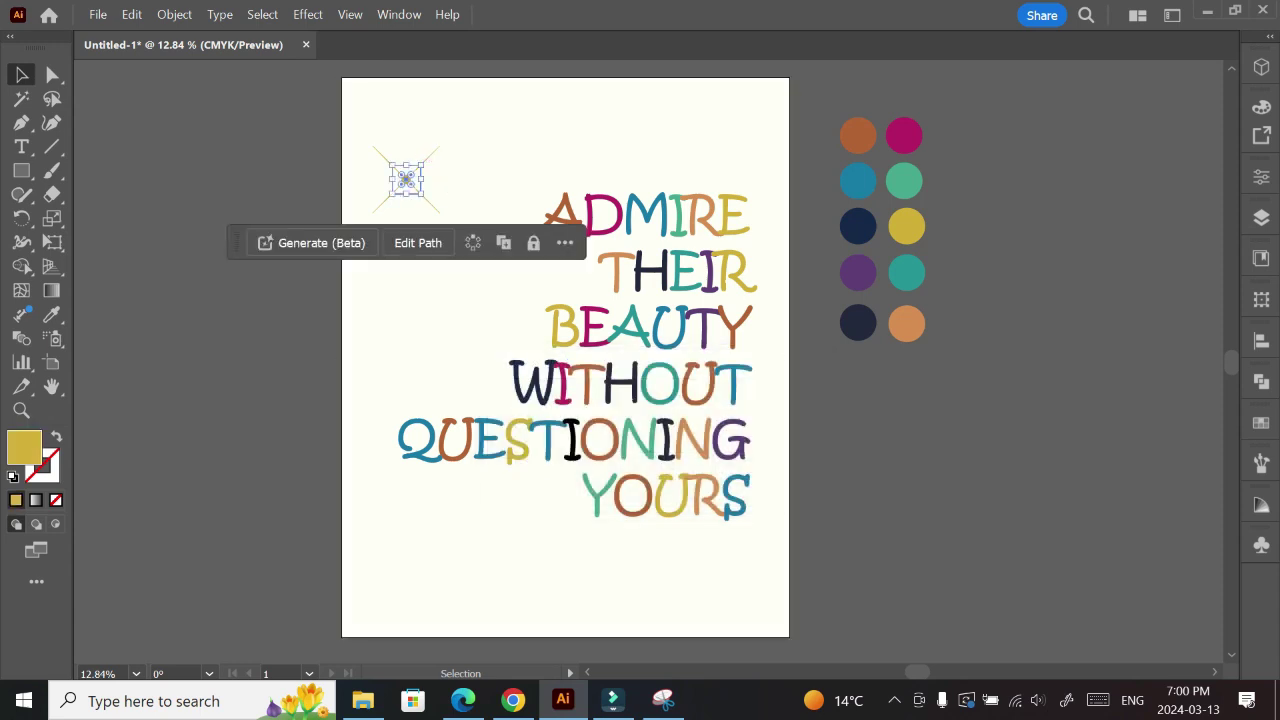
{"action": "left_click", "coordinate": [398, 186]}
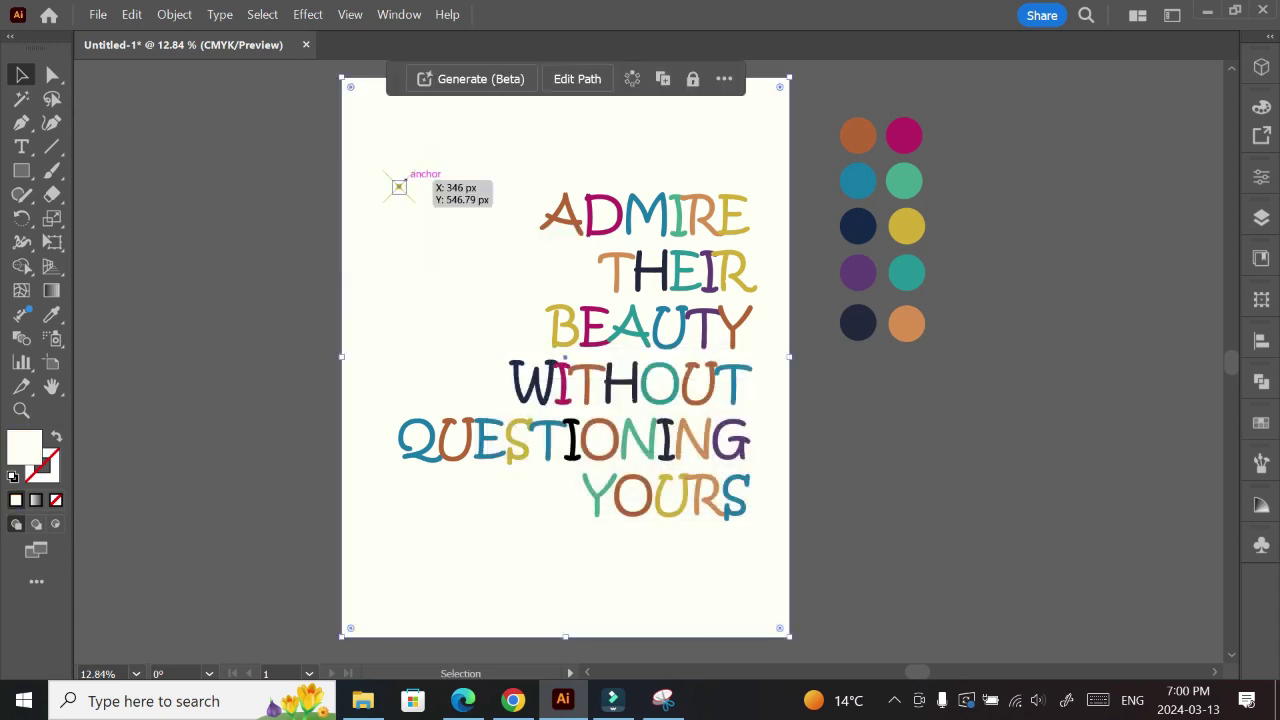
{"action": "left_click", "coordinate": [398, 186]}
{"action": "left_click", "coordinate": [396, 188]}
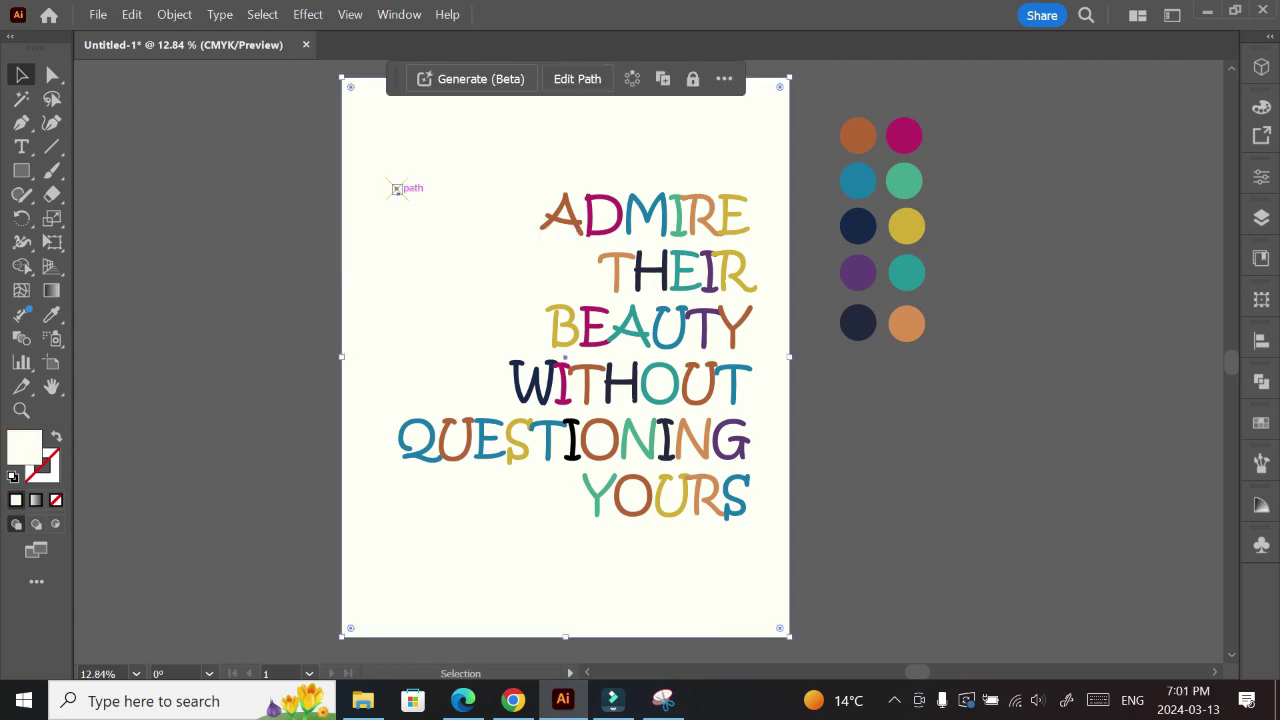
{"action": "left_click_drag", "start_coordinate": [397, 189], "coordinate": [410, 171]}
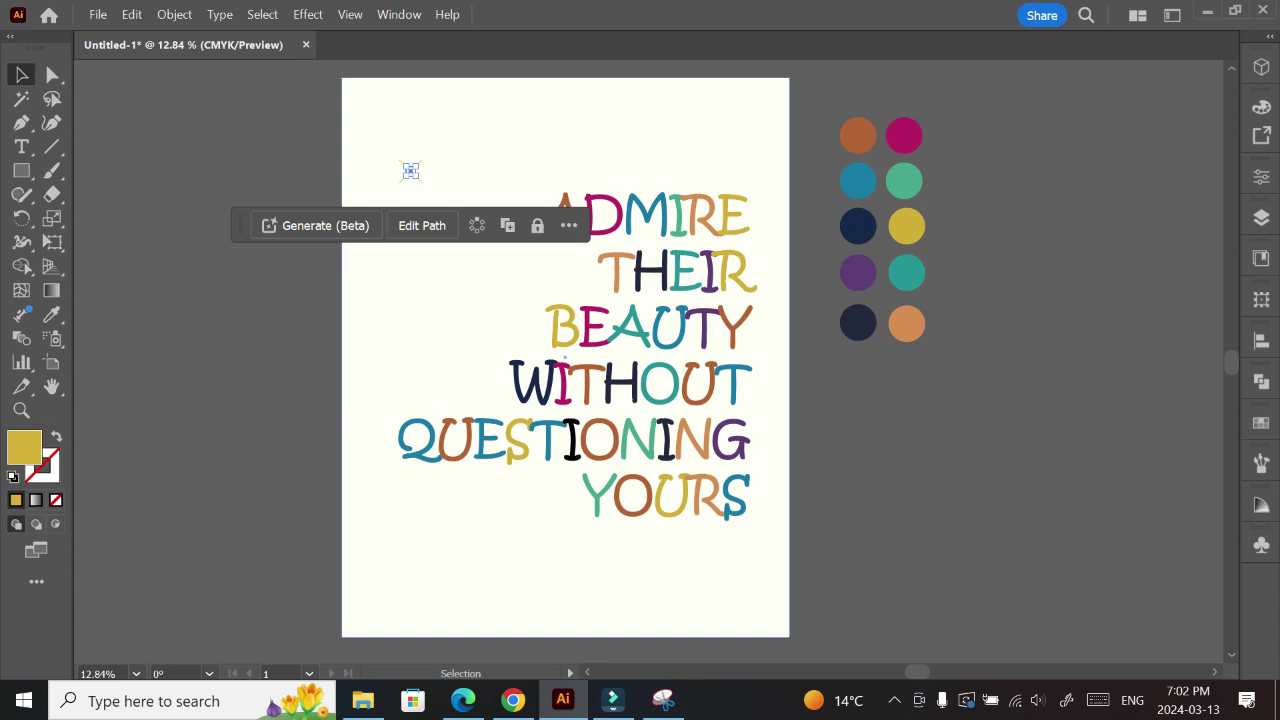
- Rotate the star 45°
{"action": "right_click", "coordinate": [410, 171]}
{"action": "mouse_move", "coordinate": [458, 585]}
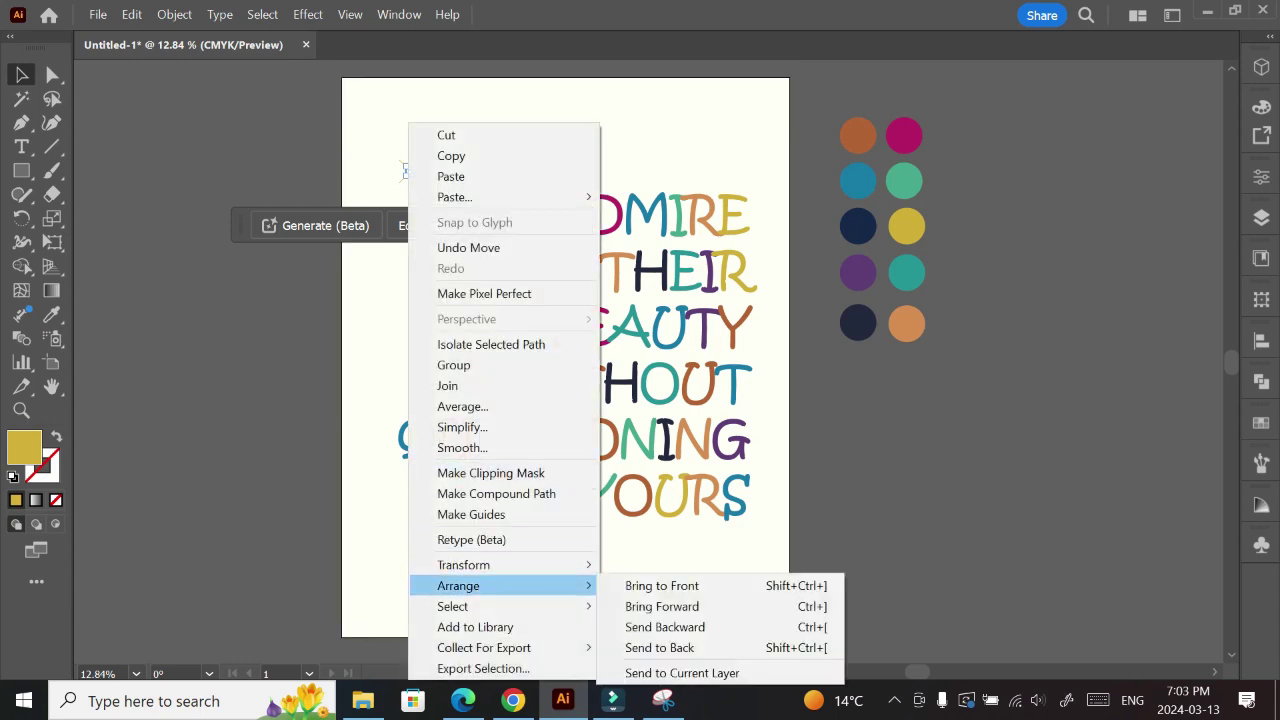
{"action": "left_click", "coordinate": [646, 452]}
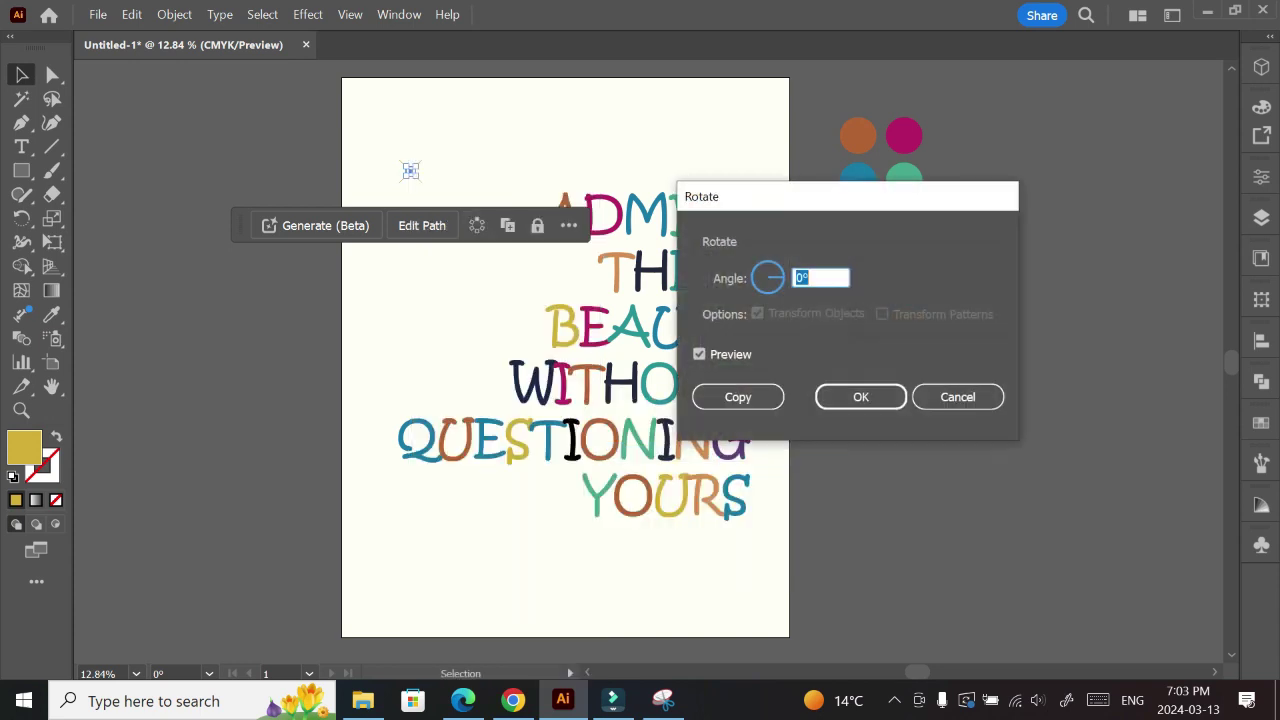
{"action": "type", "text": "45"}
{"action": "key", "text": "Return"}
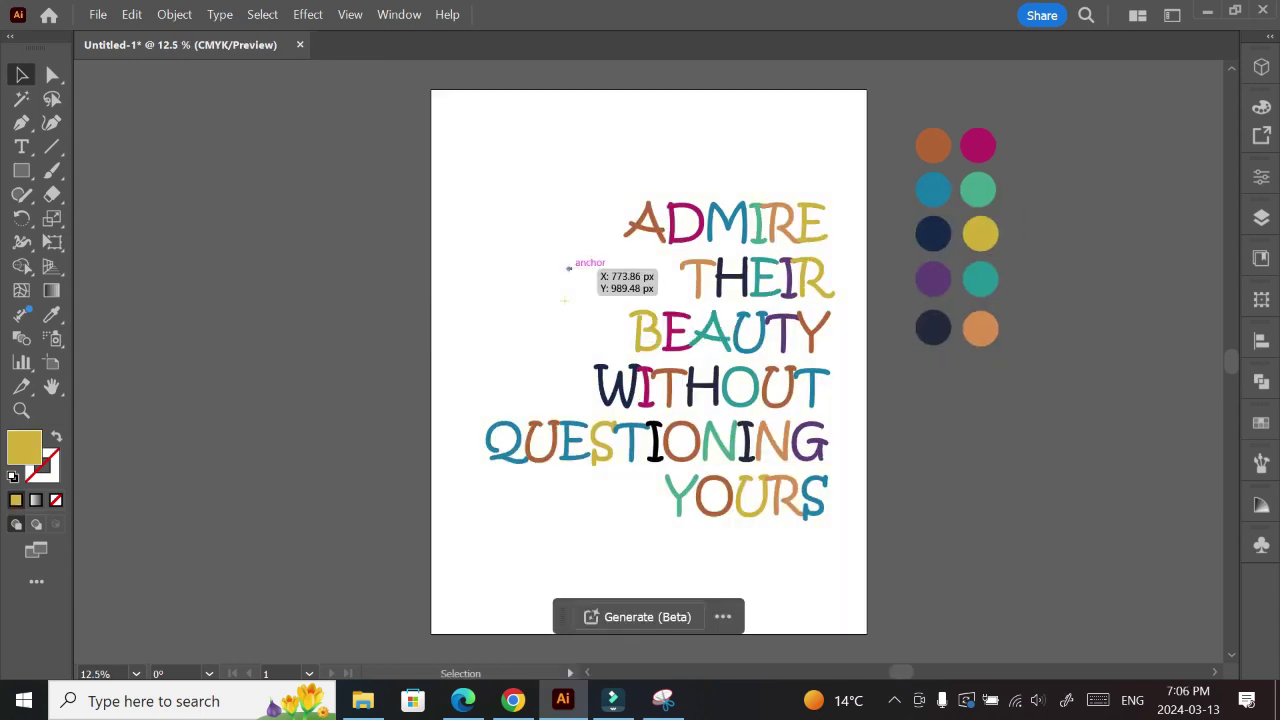
- Duplicate the gold sparkle star to spots above, beside and below the quote
{"action": "mouse_move", "coordinate": [568, 268]}
{"action": "left_mouse_down"}
{"action": "mouse_move", "coordinate": [535, 227]}
{"action": "mouse_move", "coordinate": [636, 162]}
{"action": "left_mouse_up"}
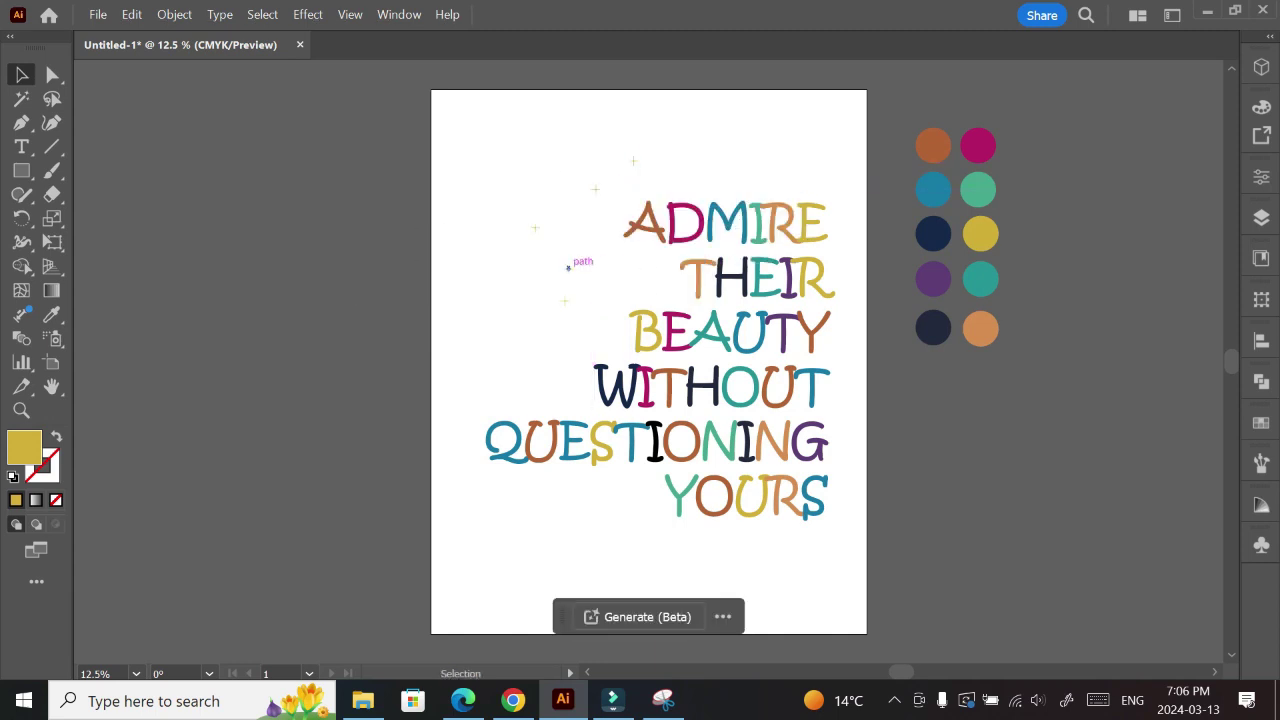
{"action": "left_click_drag", "start_coordinate": [564, 300], "coordinate": [506, 337]}
{"action": "left_click_drag", "start_coordinate": [575, 358], "coordinate": [574, 358]}
{"action": "left_click_drag", "start_coordinate": [564, 300], "coordinate": [504, 390]}
{"action": "mouse_move", "coordinate": [568, 268]}
{"action": "left_mouse_down"}
{"action": "mouse_move", "coordinate": [617, 270]}
{"action": "mouse_move", "coordinate": [695, 162]}
{"action": "mouse_move", "coordinate": [686, 127]}
{"action": "mouse_move", "coordinate": [740, 154]}
{"action": "mouse_move", "coordinate": [783, 136]}
{"action": "mouse_move", "coordinate": [791, 164]}
{"action": "mouse_move", "coordinate": [561, 167]}
{"action": "left_mouse_up"}
{"action": "mouse_move", "coordinate": [574, 358]}
{"action": "left_mouse_down"}
{"action": "mouse_move", "coordinate": [519, 512]}
{"action": "mouse_move", "coordinate": [595, 562]}
{"action": "mouse_move", "coordinate": [673, 566]}
{"action": "left_mouse_up"}
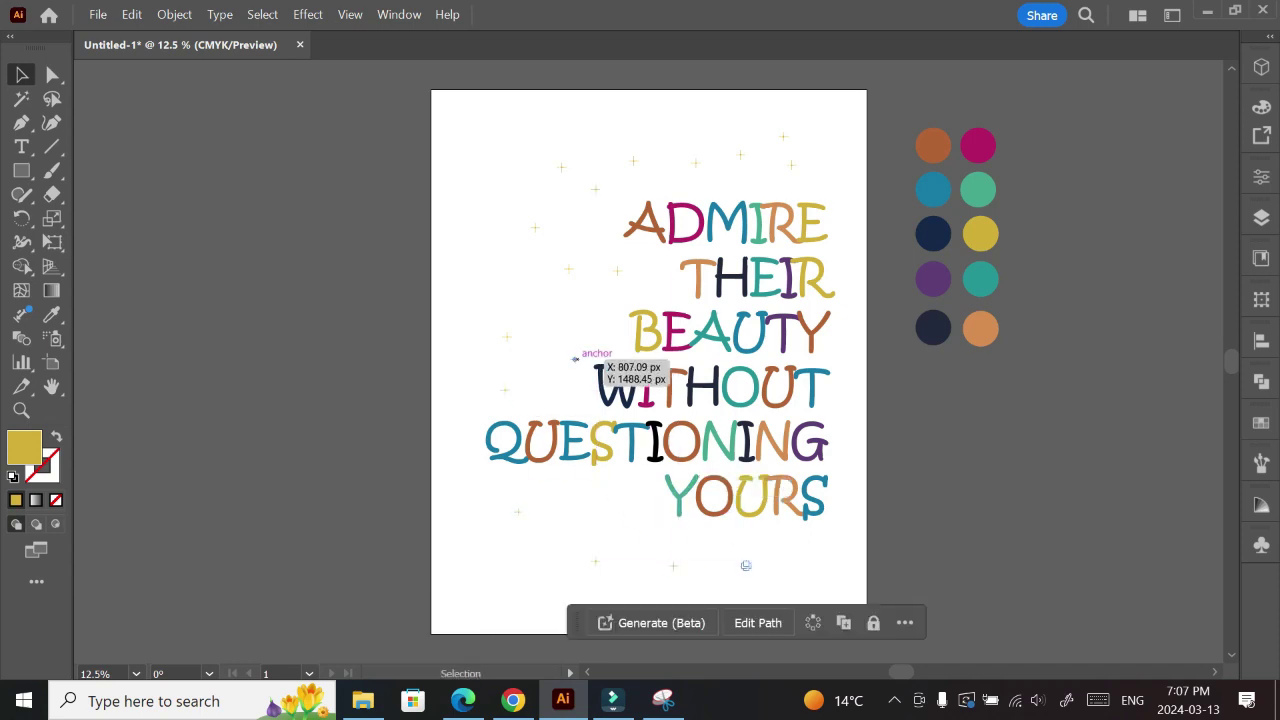
{"action": "left_click_drag", "start_coordinate": [574, 358], "coordinate": [613, 500]}
{"action": "mouse_move", "coordinate": [613, 500]}
{"action": "left_mouse_down"}
{"action": "mouse_move", "coordinate": [791, 576]}
{"action": "mouse_move", "coordinate": [726, 605]}
{"action": "mouse_move", "coordinate": [518, 582]}
{"action": "mouse_move", "coordinate": [485, 549]}
{"action": "left_mouse_up"}
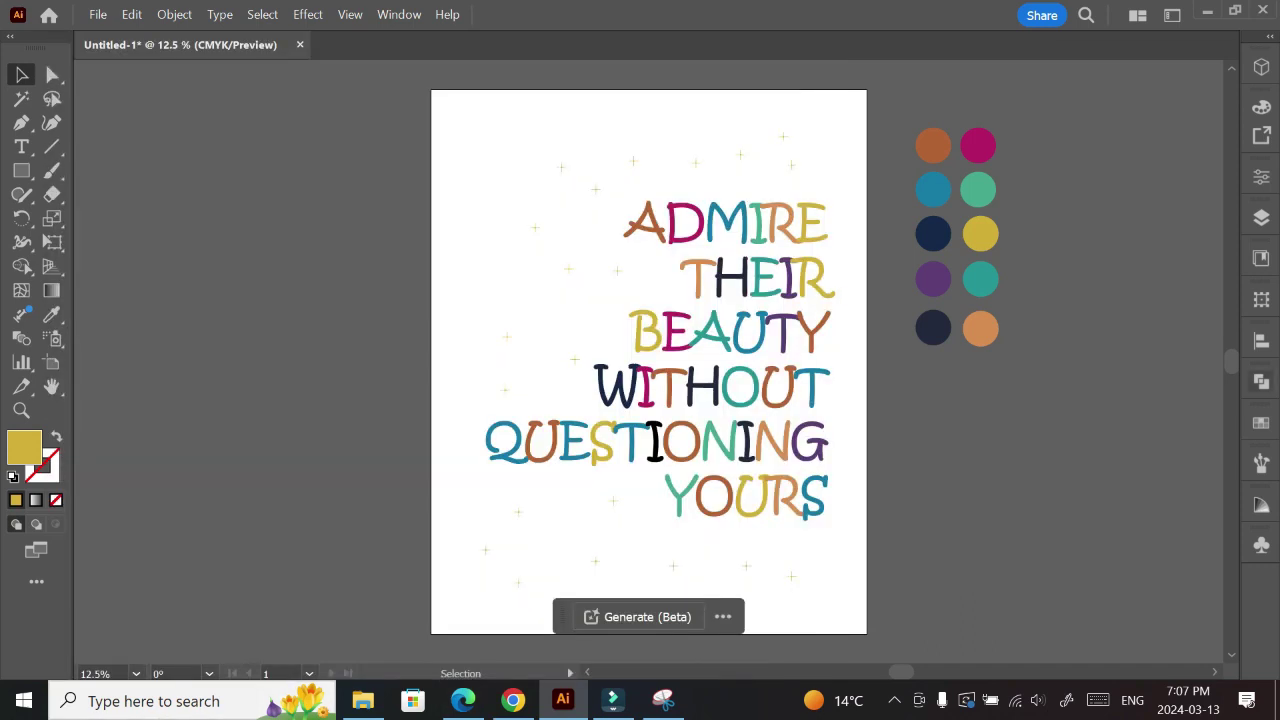
{"action": "scroll", "coordinate": [650, 350], "scroll_direction": "down", "scroll_amount": 1}
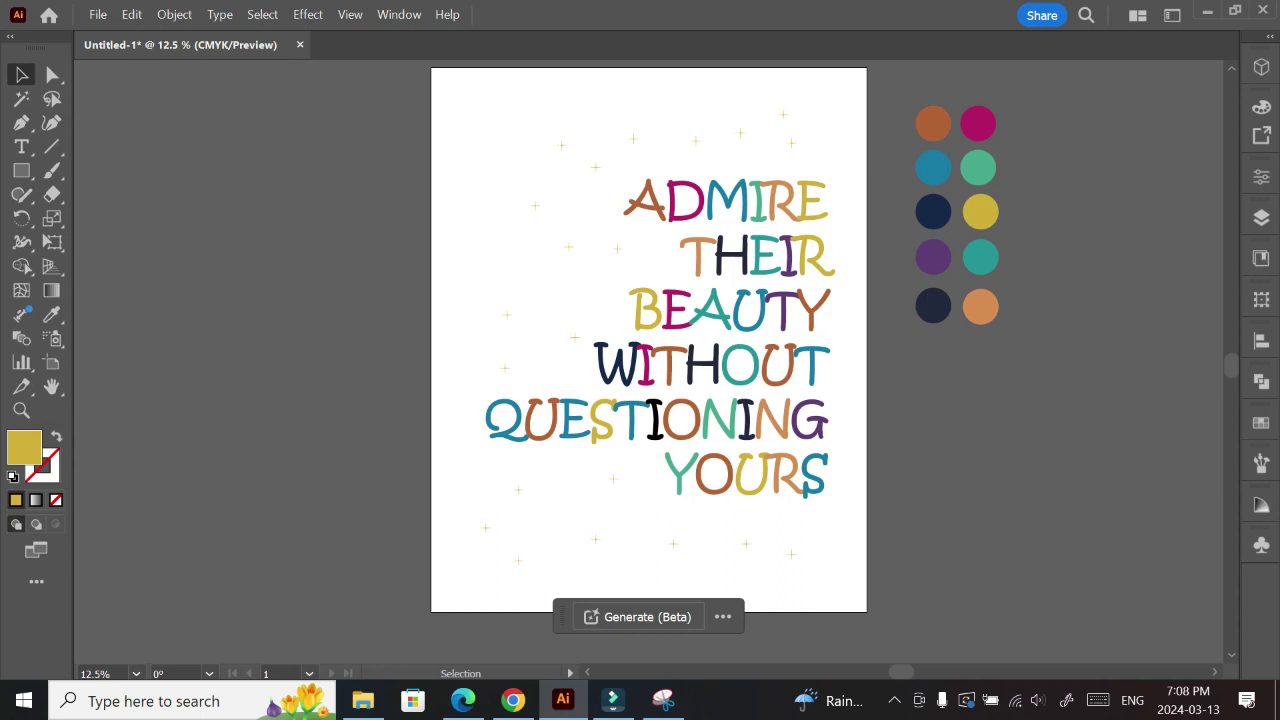
- Zoom out to show the whole page with the finished quote and stars
{"action": "key", "text": "ctrl+minus"}
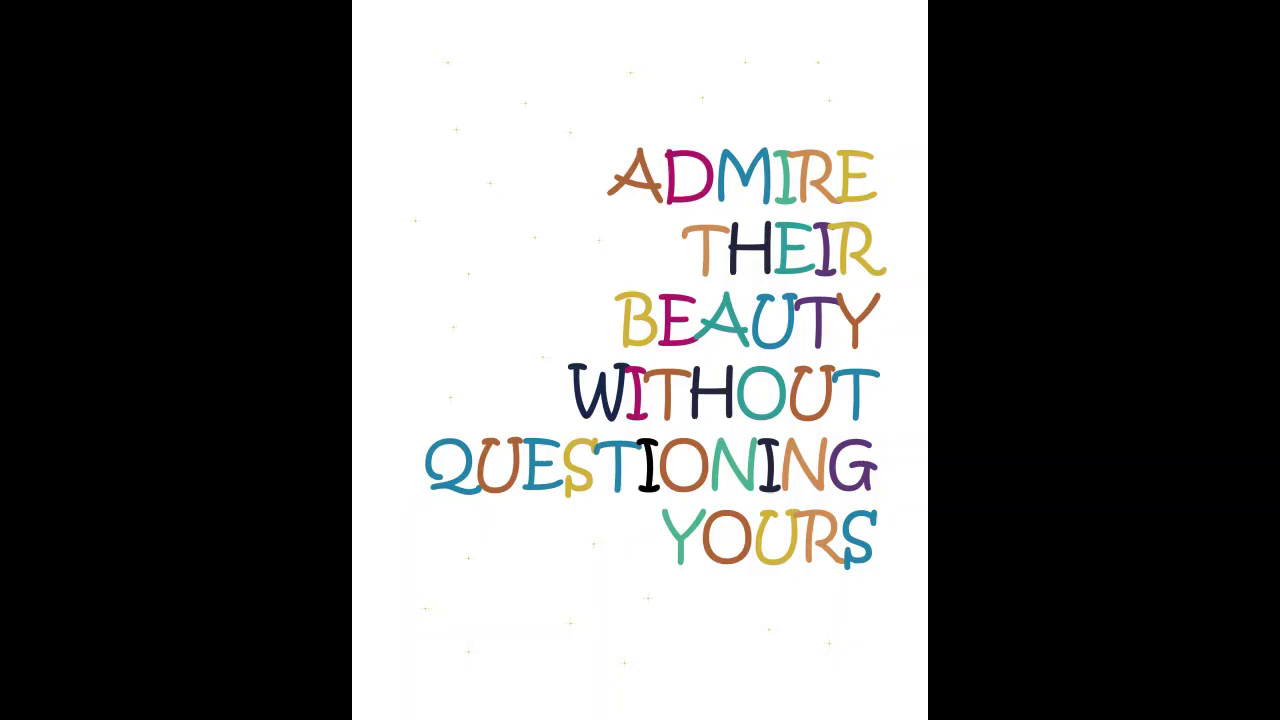